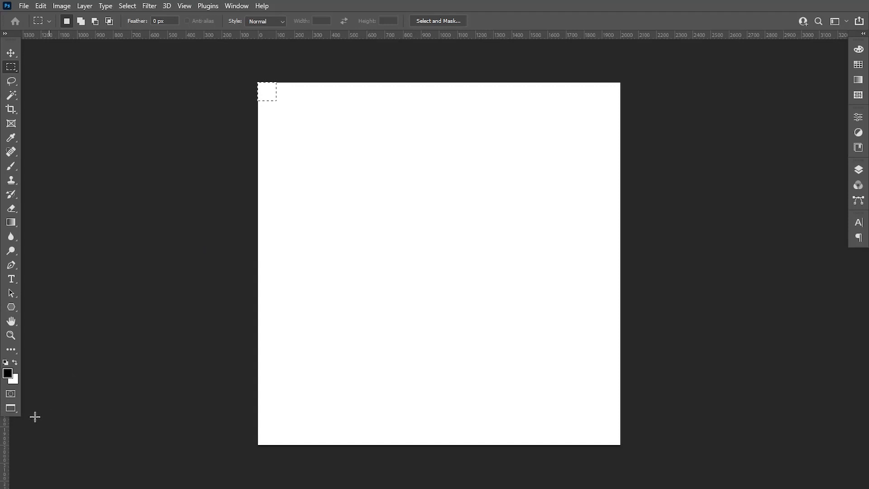
# - Place guides 100 px inside all four canvas edges, using the square selection as a spacer, and clear the selection
pyautogui.moveTo(6, 441); pyautogui.dragTo(277, 264)
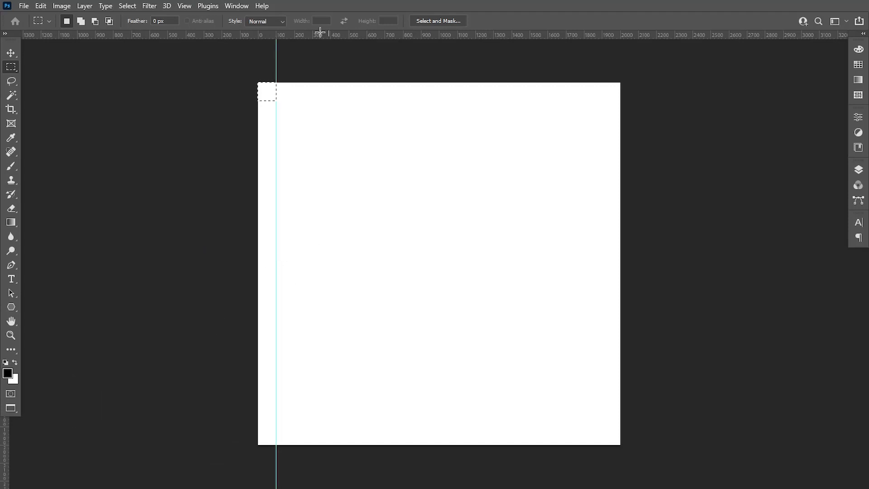
pyautogui.moveTo(313, 36); pyautogui.dragTo(609, 100)
pyautogui.moveTo(4, 421); pyautogui.dragTo(596, 272)
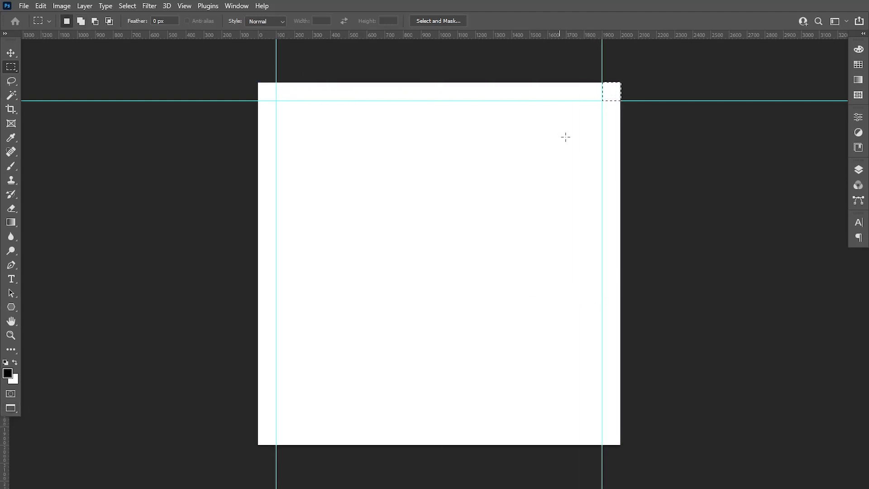
pyautogui.moveTo(609, 96); pyautogui.dragTo(605, 435)
pyautogui.moveTo(508, 36); pyautogui.dragTo(513, 426)
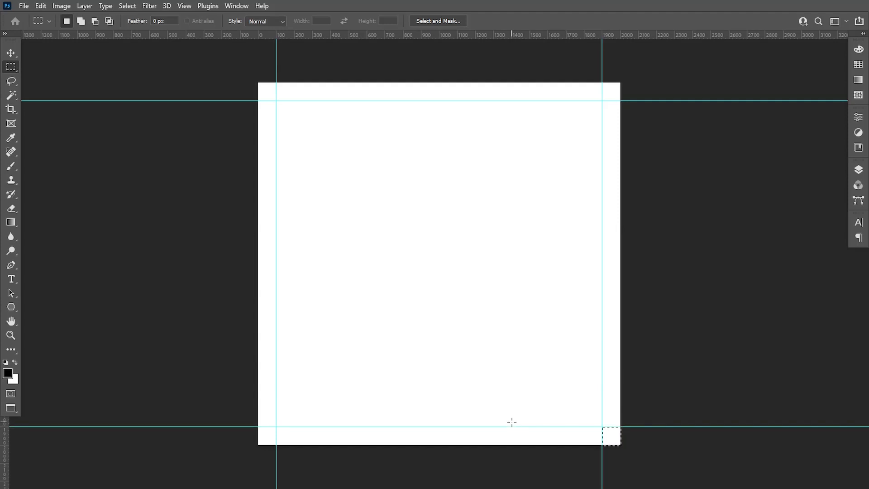
pyautogui.hotkey('ctrl', 'd')
# - Draw a closed wave-edged Pen shape about 2137 by 758 px across the upper part of the canvas
pyautogui.click(10, 265)
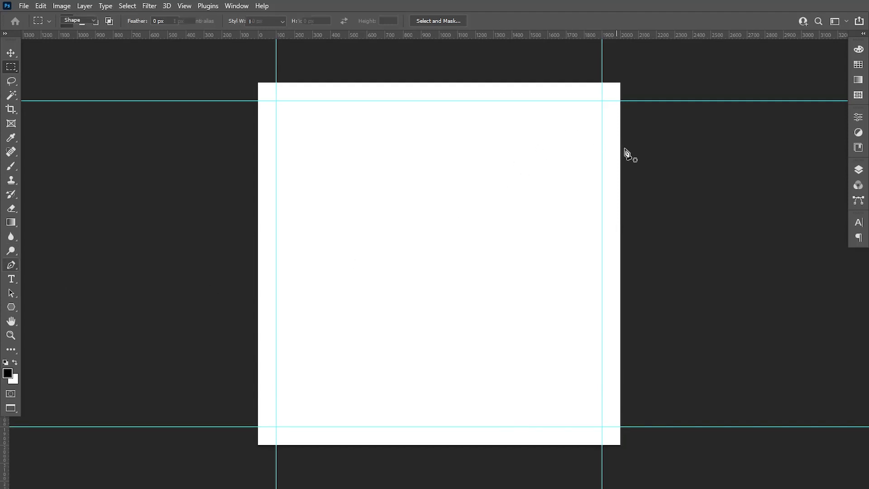
pyautogui.click(626, 180)
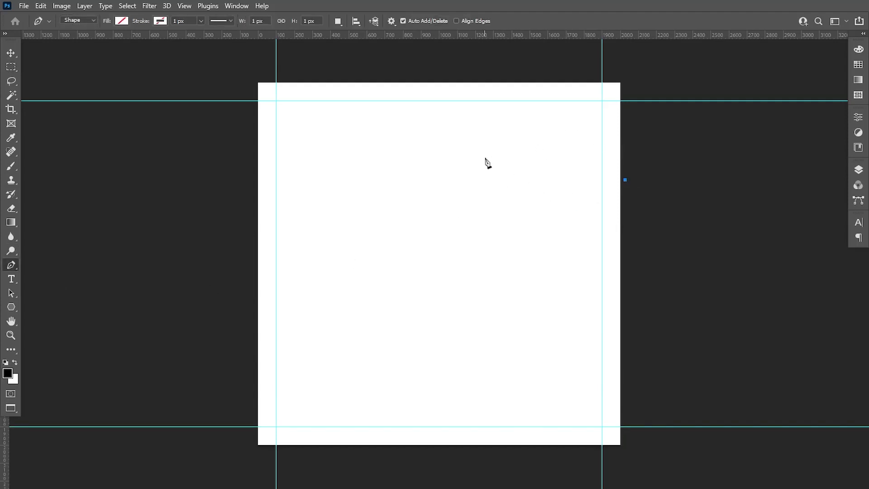
pyautogui.moveTo(440, 146); pyautogui.dragTo(360, 84)
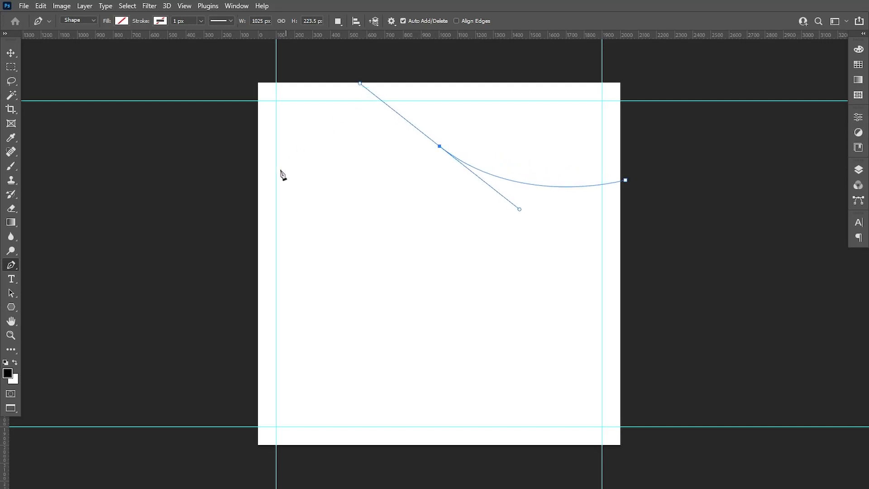
pyautogui.click(248, 203)
pyautogui.click(238, 73)
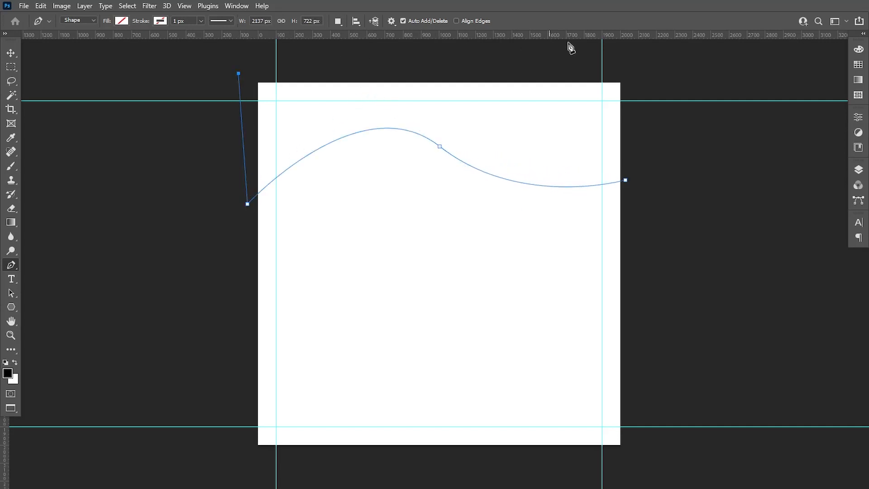
pyautogui.click(625, 67)
pyautogui.click(626, 181)
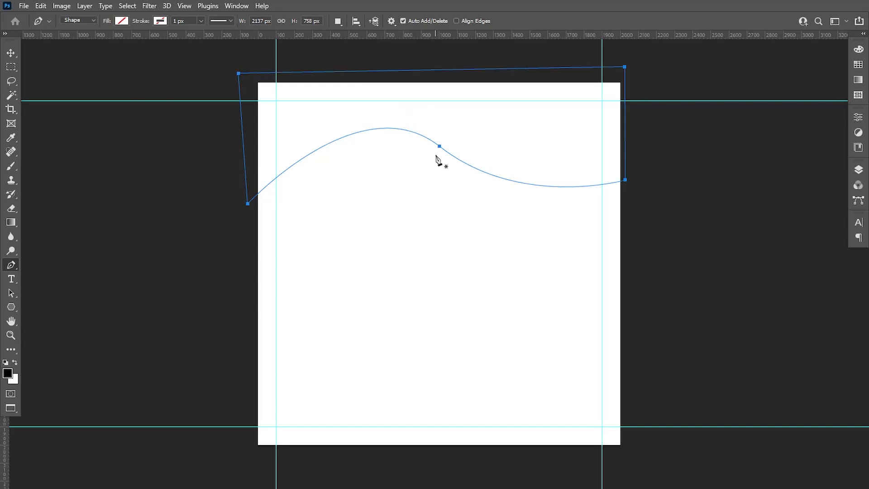
# - Smooth the shape's S-curve by adjusting the middle anchor and its direction handles and shifting both end anchors vertically
pyautogui.keyDown('ctrl'); pyautogui.click(440, 146); pyautogui.keyUp('ctrl')
pyautogui.moveTo(520, 209); pyautogui.dragTo(543, 210)
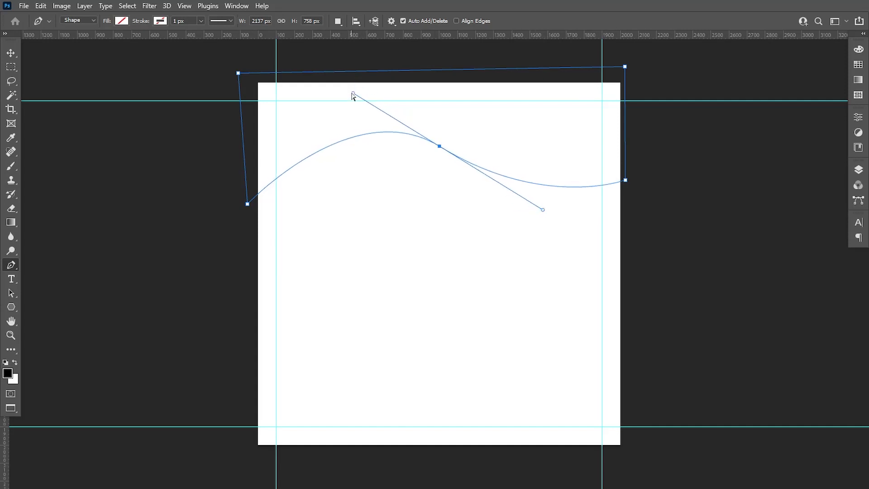
pyautogui.moveTo(353, 94); pyautogui.dragTo(329, 98)
pyautogui.moveTo(550, 197); pyautogui.dragTo(557, 211)
pyautogui.click(625, 181)
pyautogui.moveTo(626, 182); pyautogui.dragTo(627, 197)
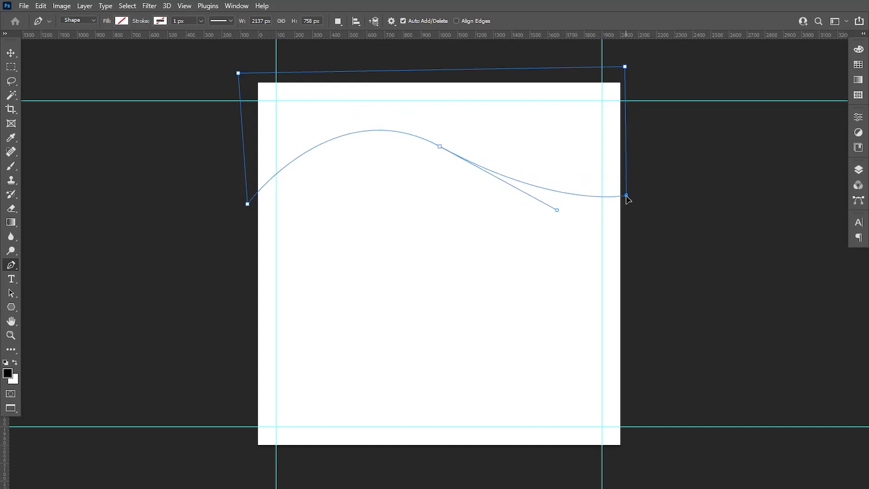
pyautogui.moveTo(557, 210); pyautogui.dragTo(552, 226)
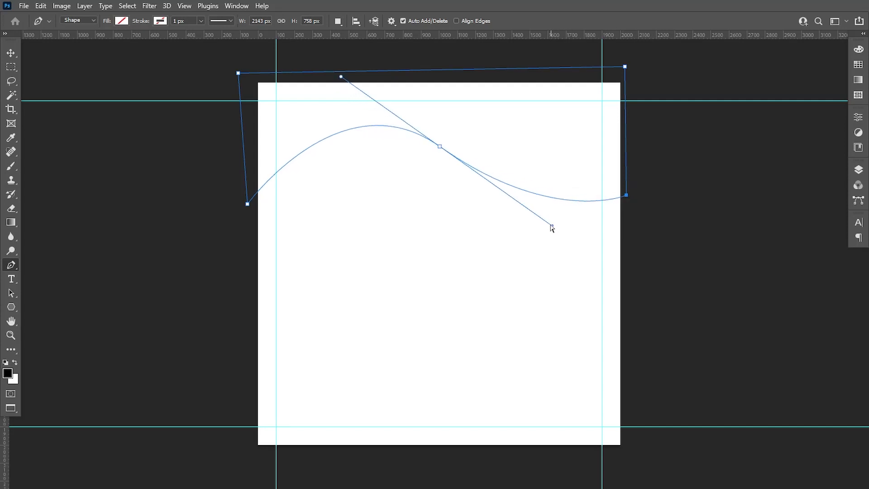
pyautogui.moveTo(439, 147); pyautogui.dragTo(440, 154)
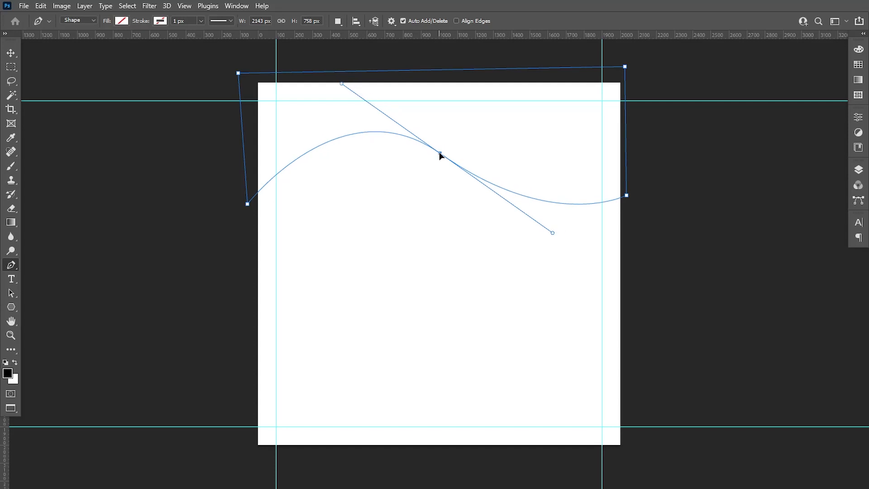
pyautogui.moveTo(628, 198); pyautogui.dragTo(628, 181)
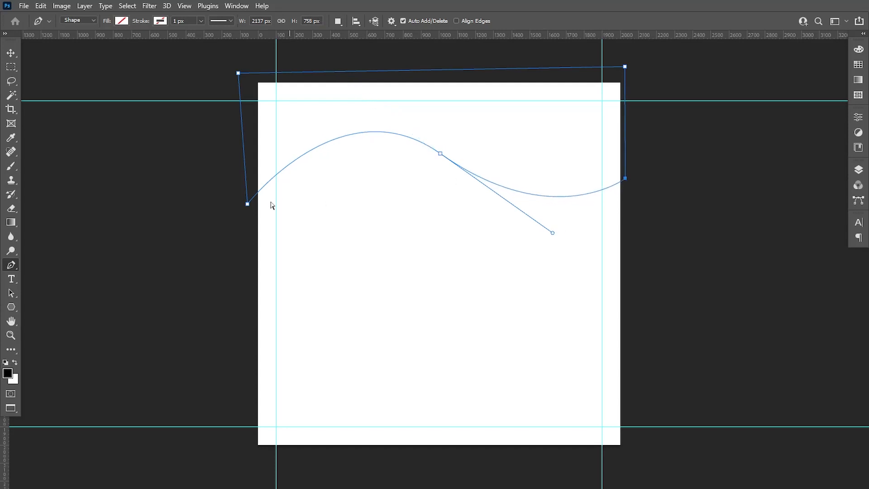
pyautogui.moveTo(248, 205); pyautogui.dragTo(249, 201)
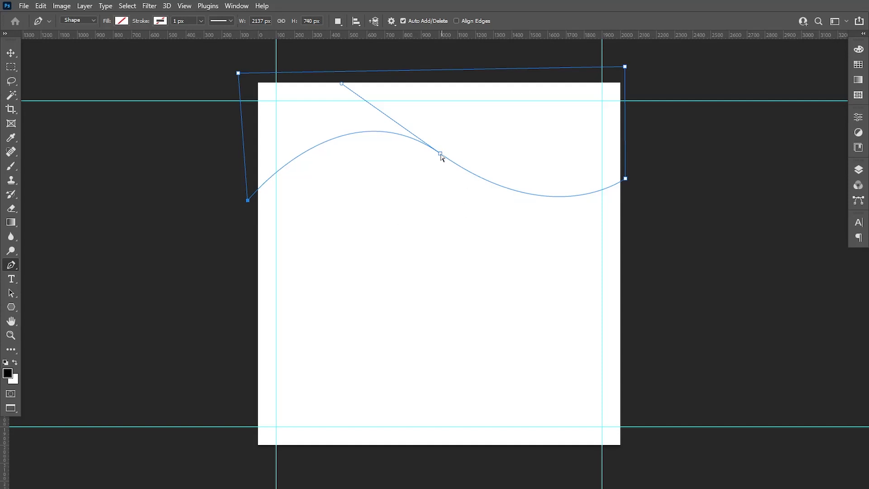
pyautogui.click(440, 154)
pyautogui.moveTo(553, 233); pyautogui.dragTo(558, 241)
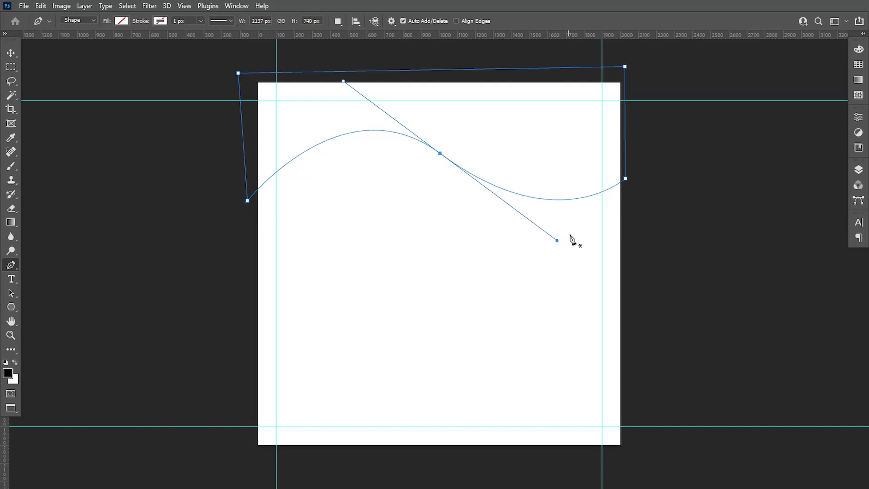
# - Set the wave shape's fill colour to f2f2f2
pyautogui.click(121, 21)
pyautogui.click(189, 41)
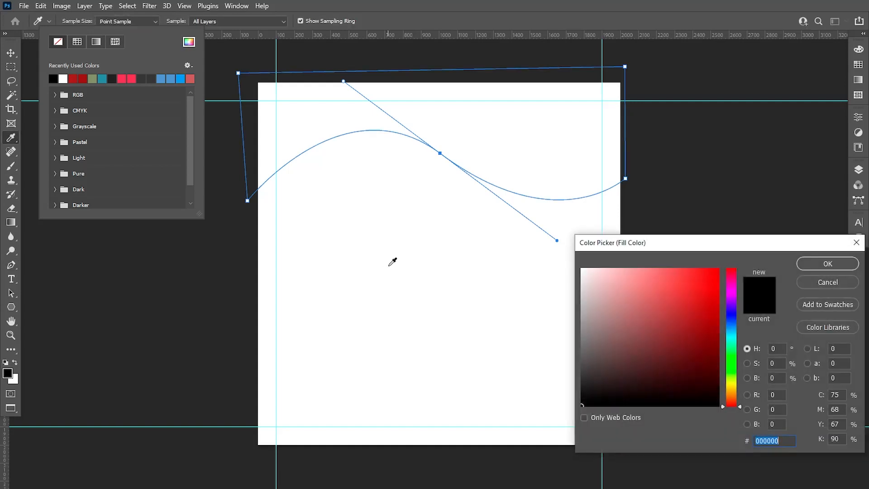
pyautogui.write('f2f2f2')
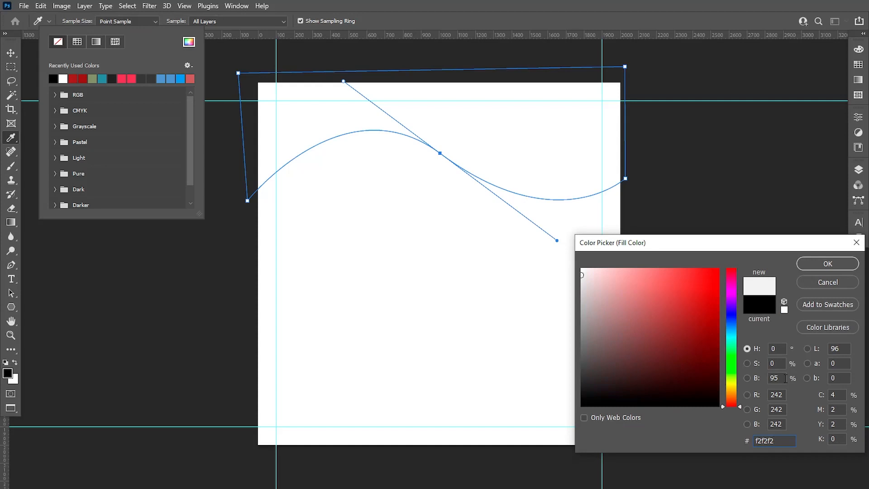
pyautogui.click(839, 265)
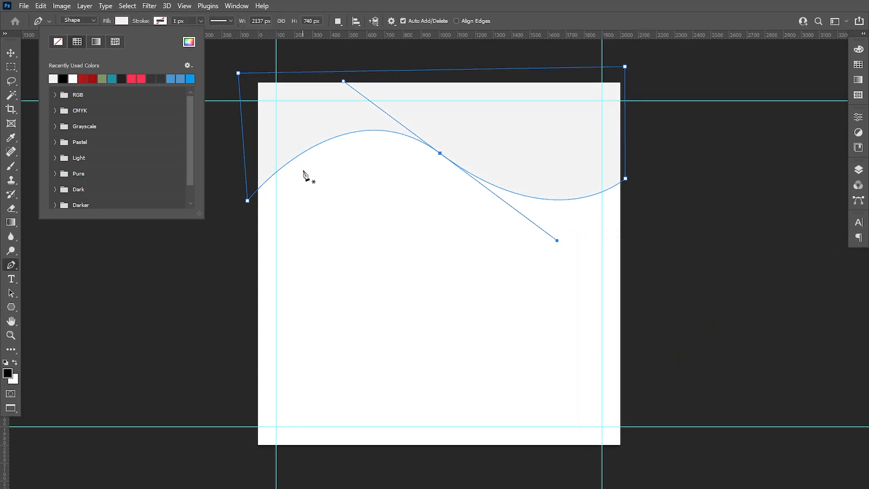
# - Duplicate the wave shape layer and flip the copy vertically
pyautogui.click(11, 53)
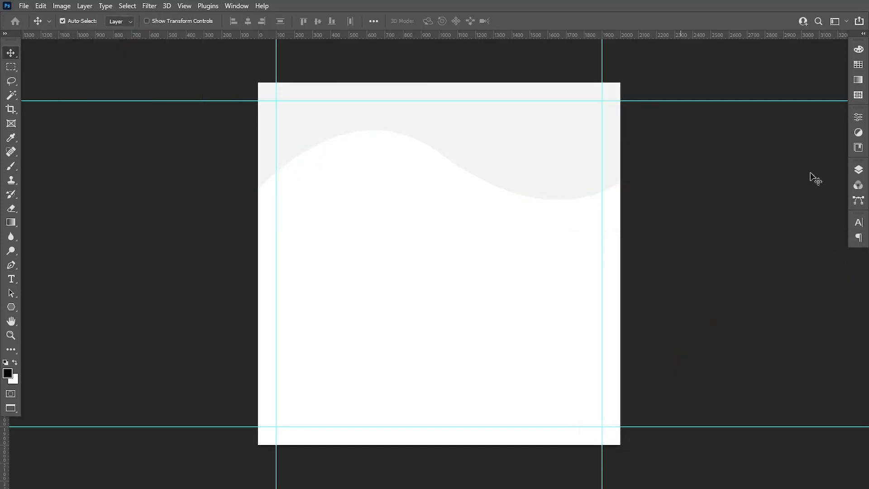
pyautogui.click(858, 171)
pyautogui.moveTo(799, 238); pyautogui.dragTo(815, 426)
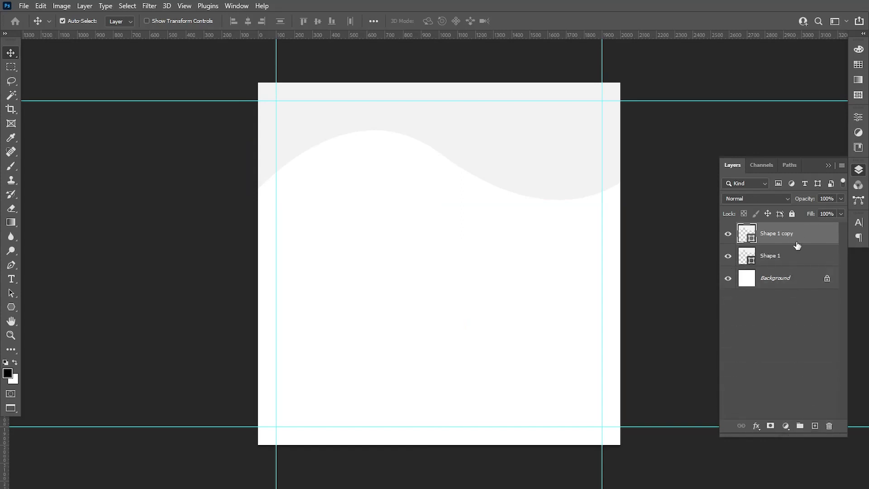
pyautogui.click(41, 7)
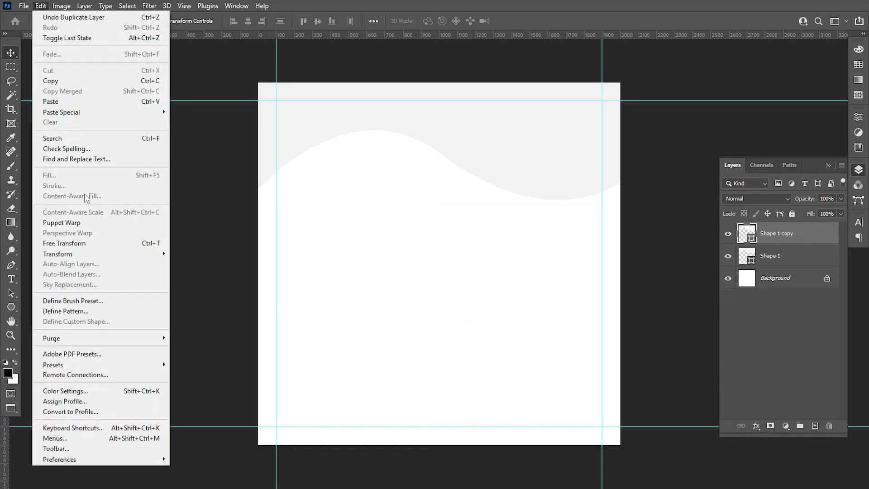
pyautogui.moveTo(95, 254)
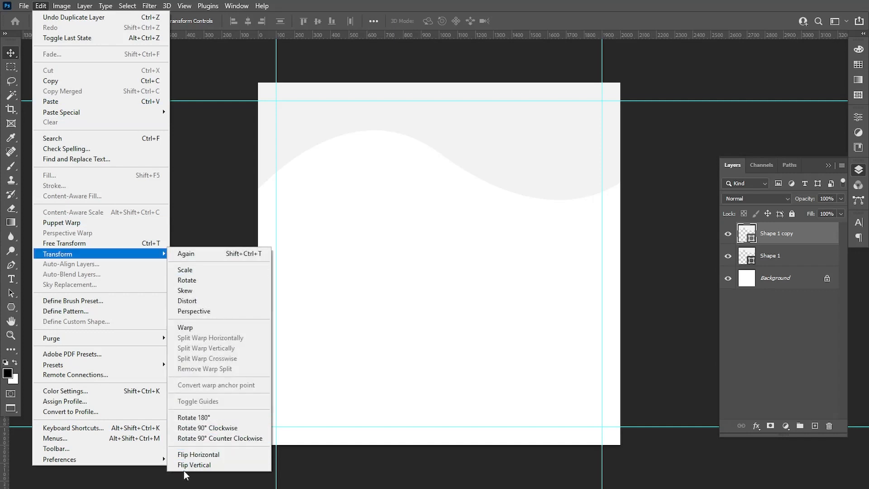
pyautogui.click(208, 467)
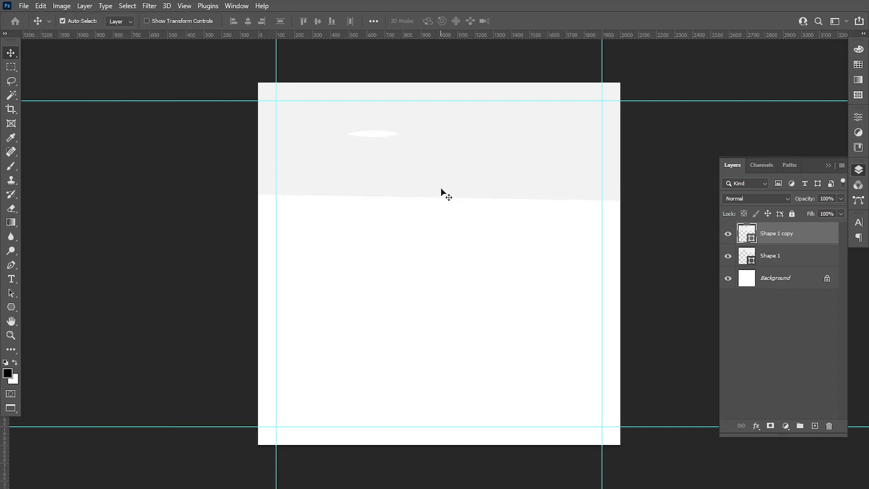
# - Move the flipped wave copy down until it covers the bottom edge of the canvas
pyautogui.moveTo(442, 189); pyautogui.dragTo(451, 427)
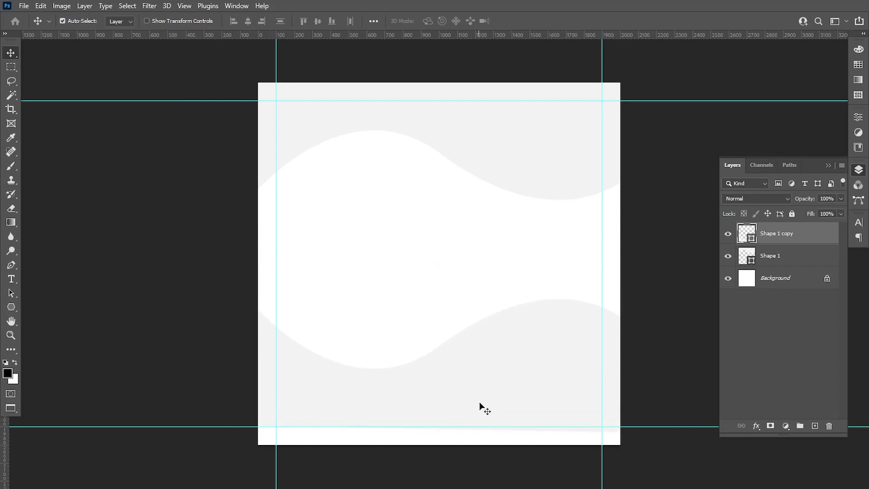
pyautogui.hotkey('shift', 'Down')
pyautogui.hotkey('shift', 'Down')
pyautogui.hotkey('shift', 'Down')
pyautogui.hotkey('shift', 'Down')
pyautogui.hotkey('shift', 'Down')
pyautogui.hotkey('shift', 'Down')
pyautogui.hotkey('shift', 'Down')
pyautogui.hotkey('shift', 'Down')
pyautogui.hotkey('shift', 'Down')
pyautogui.hotkey('shift', 'Down')
pyautogui.hotkey('shift', 'Down')
pyautogui.hotkey('shift', 'Down')
pyautogui.hotkey('shift', 'Down')
pyautogui.hotkey('shift', 'Down')
pyautogui.hotkey('shift', 'Down')
pyautogui.hotkey('shift', 'Down')
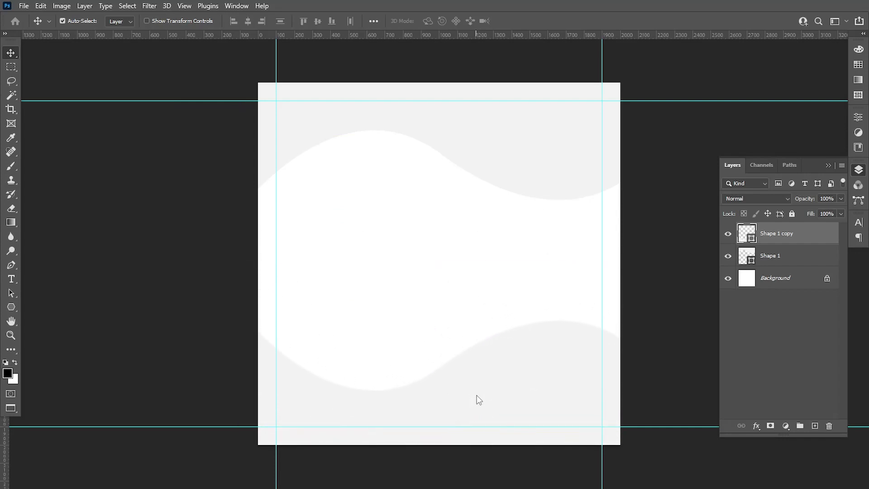
pyautogui.click(828, 165)
# - Place the logoi image from the Instagram post folder as an embedded object
pyautogui.click(16, 7)
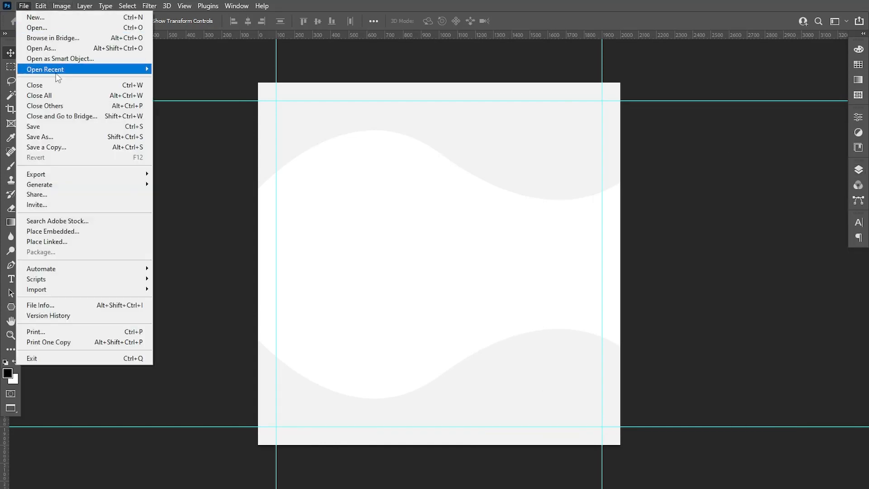
pyautogui.click(78, 230)
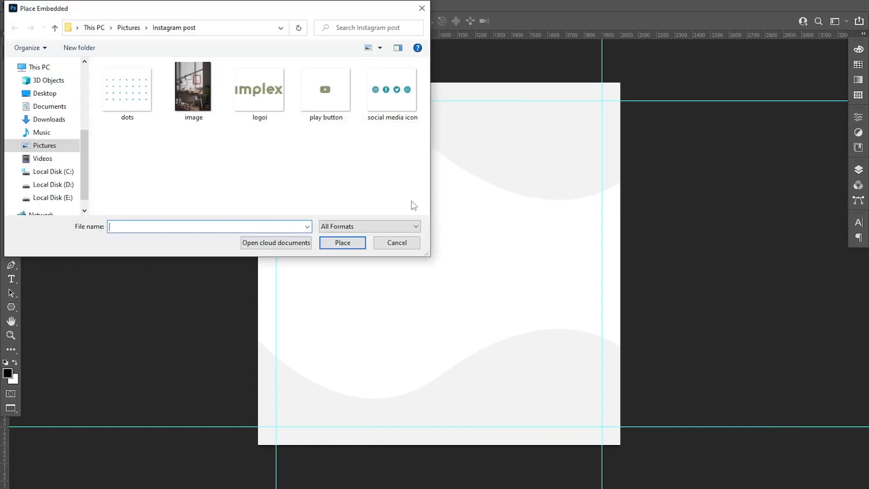
pyautogui.click(258, 116)
pyautogui.click(343, 244)
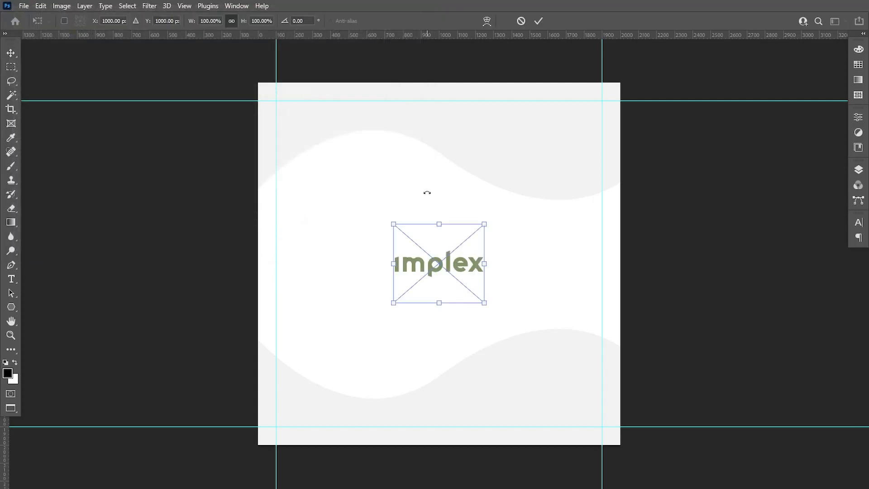
# - Move the logo into the upper-left corner of the margin guides, at X 351 px and Y 184 px, and commit it
pyautogui.moveTo(421, 264); pyautogui.dragTo(303, 108)
pyautogui.press('Down')
pyautogui.press('Down')
pyautogui.press('Down')
pyautogui.press('Down')
pyautogui.press('Down')
pyautogui.press('Down')
pyautogui.press('Down')
pyautogui.press('Down')
pyautogui.press('Down')
pyautogui.press('Down')
pyautogui.press('Down')
pyautogui.press('Down')
pyautogui.press('Down')
pyautogui.press('Down')
pyautogui.press('Down')
pyautogui.press('Down')
pyautogui.press('Down')
pyautogui.press('Down')
pyautogui.press('Down')
pyautogui.press('Down')
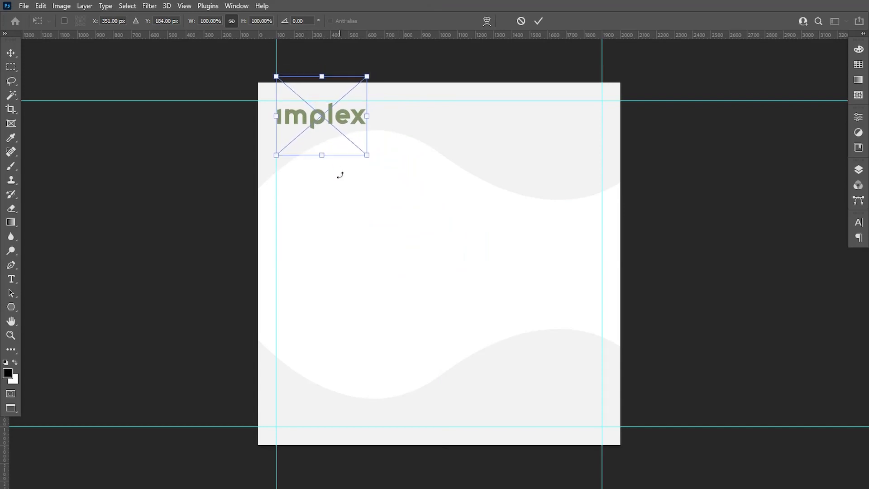
pyautogui.click(538, 21)
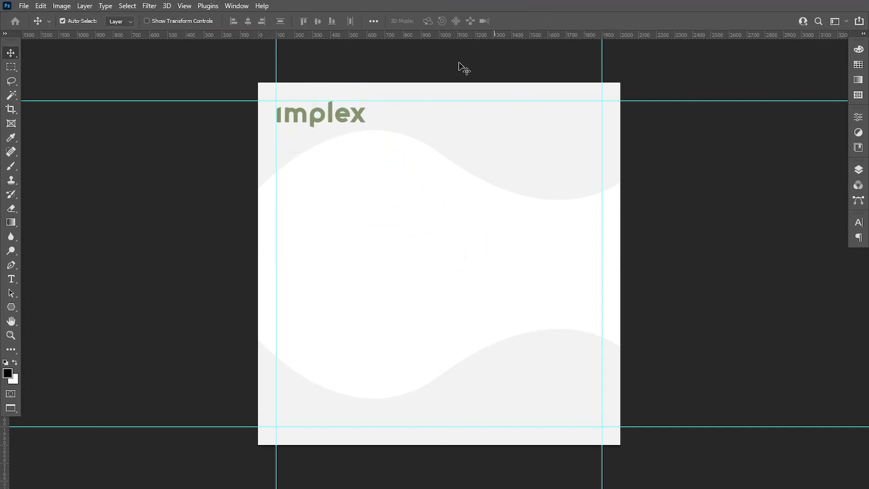
# - Place the play button image as an embedded object beside the logo, its icon just below the upper margin guide, and commit it
pyautogui.moveTo(297, 92); pyautogui.dragTo(339, 201)
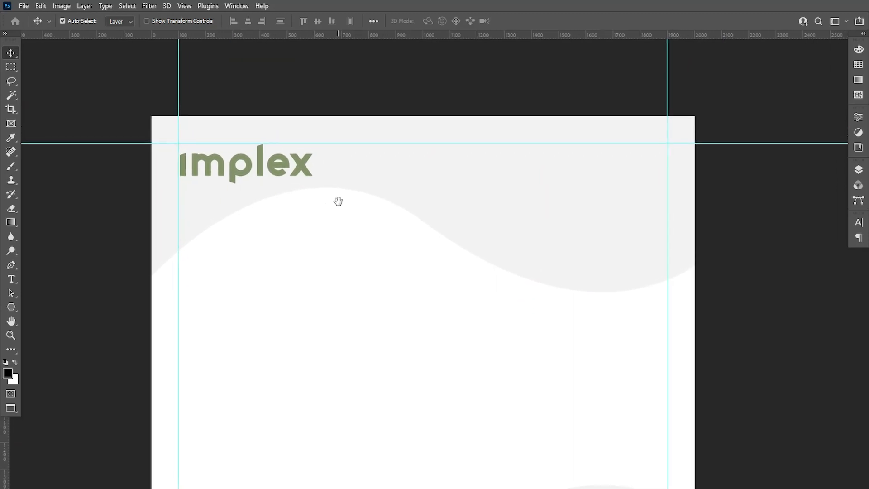
pyautogui.click(16, 7)
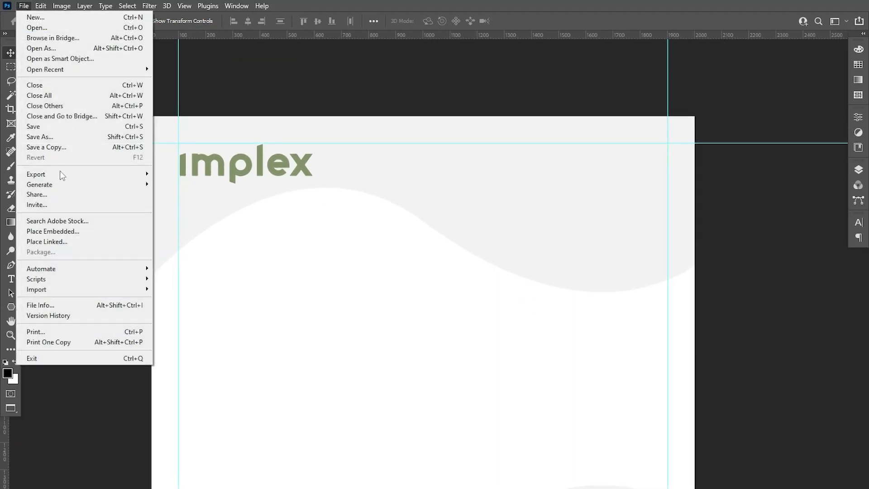
pyautogui.click(56, 222)
pyautogui.click(325, 91)
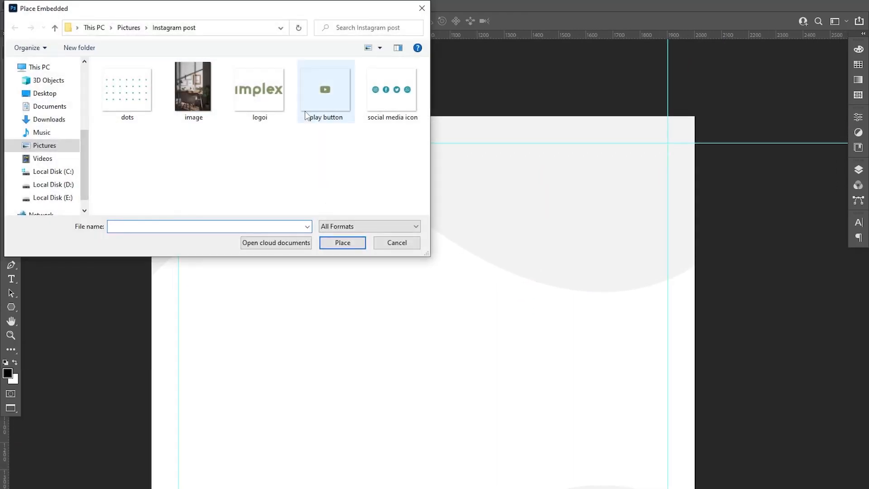
pyautogui.click(345, 243)
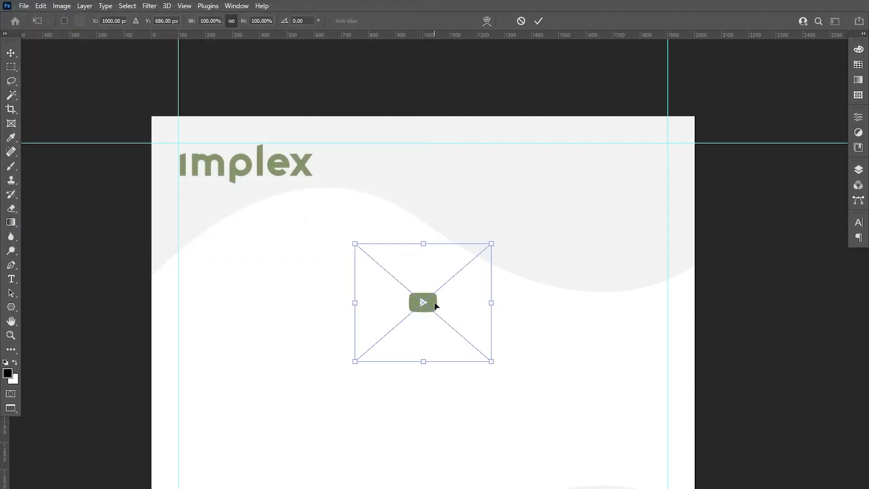
pyautogui.moveTo(435, 302); pyautogui.dragTo(568, 152)
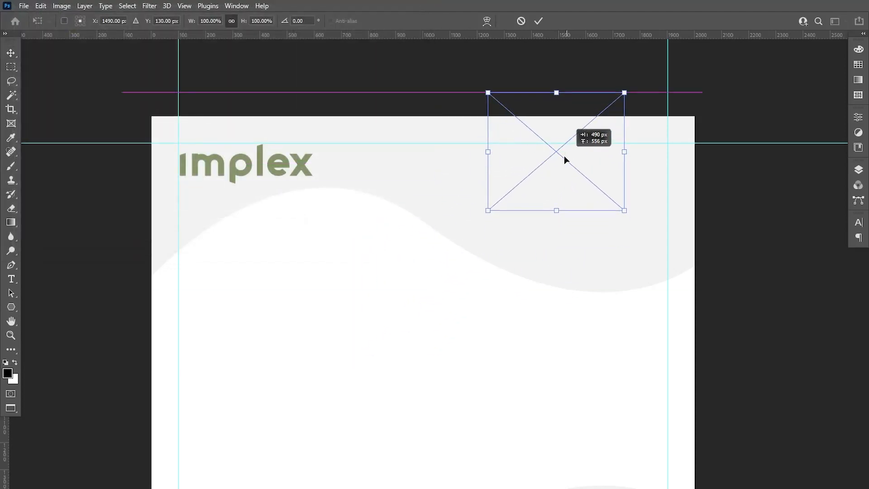
pyautogui.click(541, 21)
# - Add the text "Live Streaming" below the play button icon
pyautogui.click(9, 280)
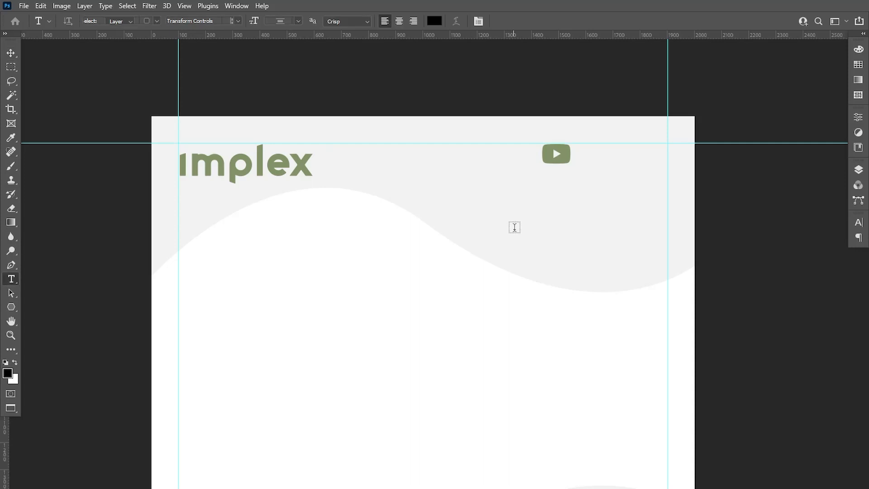
pyautogui.click(525, 224)
pyautogui.write('Live')
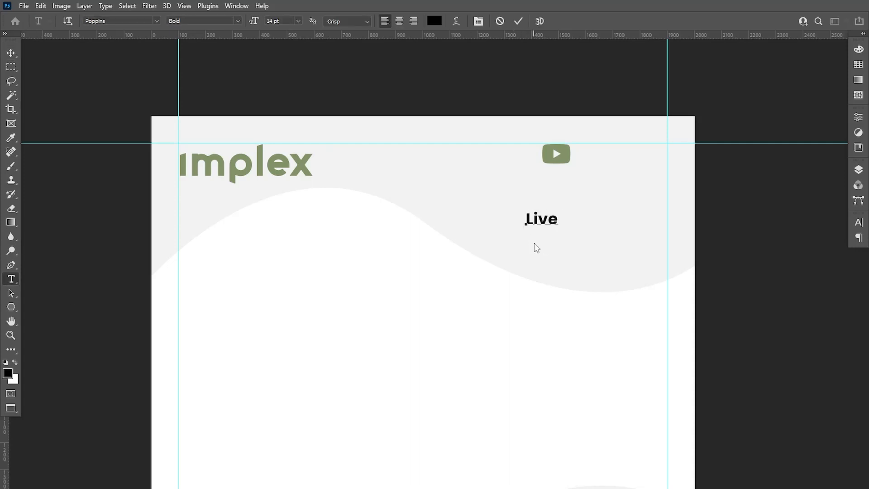
pyautogui.write(' Streaming')
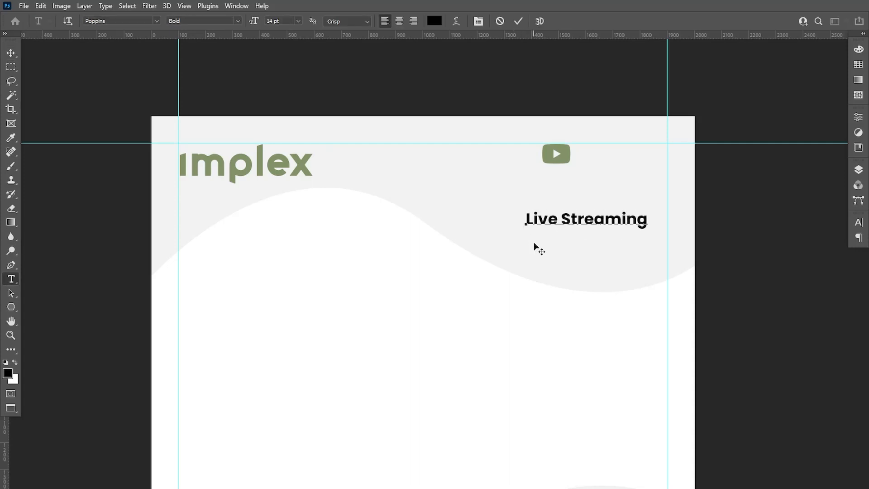
# - Set the whole "Live Streaming" text to Poppins Medium at 13 pt and commit it
pyautogui.moveTo(524, 223); pyautogui.dragTo(713, 213)
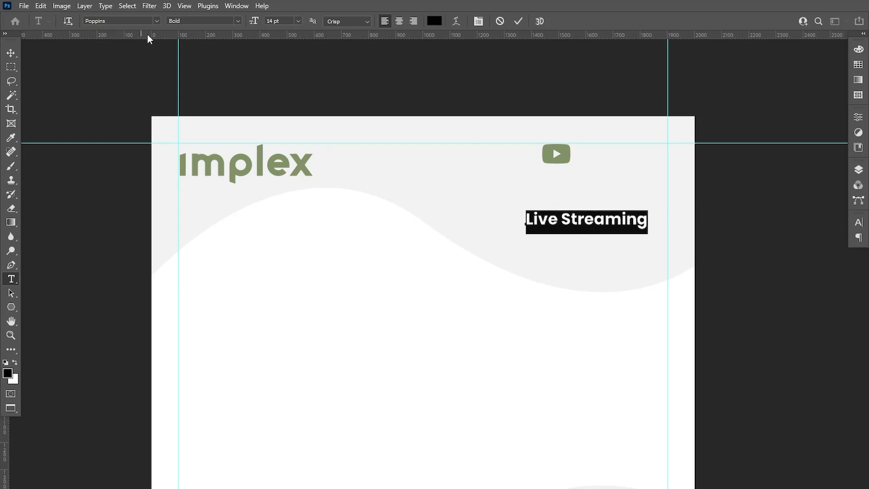
pyautogui.click(236, 23)
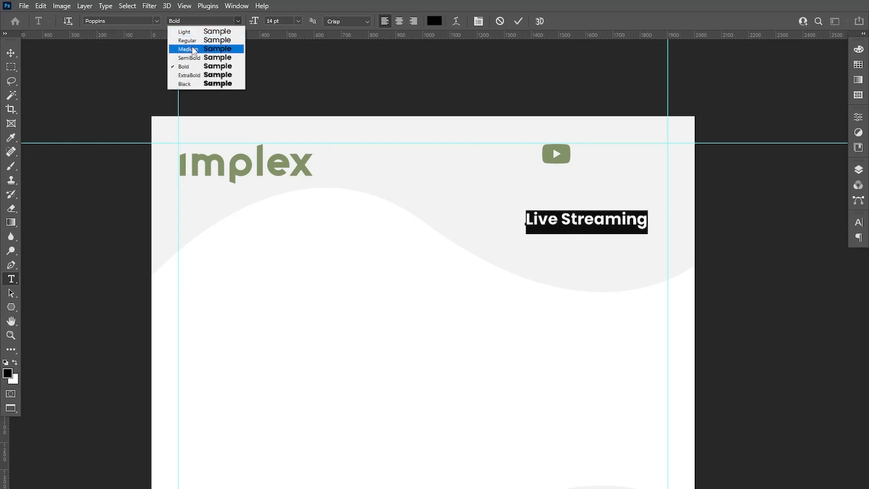
pyautogui.click(177, 48)
pyautogui.click(100, 21)
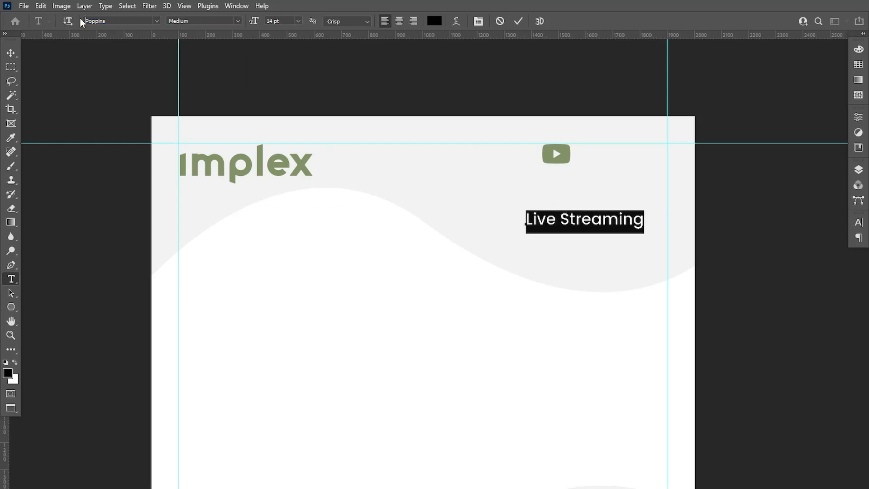
pyautogui.click(267, 22)
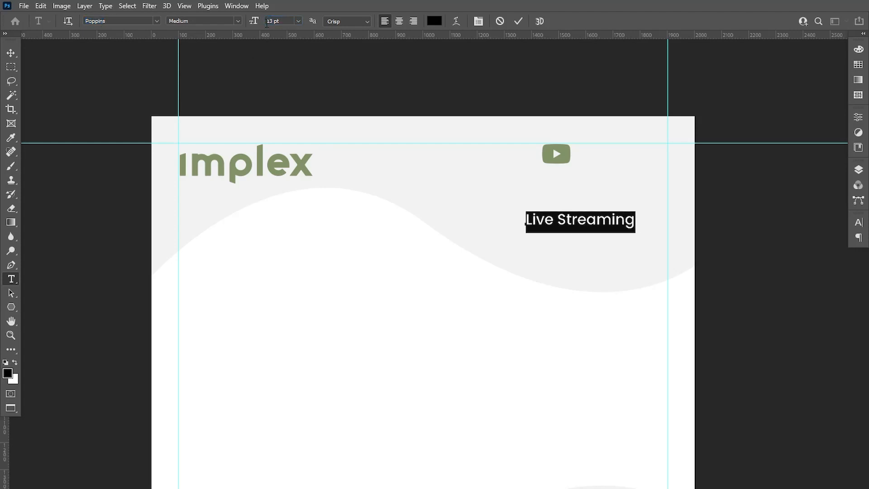
pyautogui.click(11, 53)
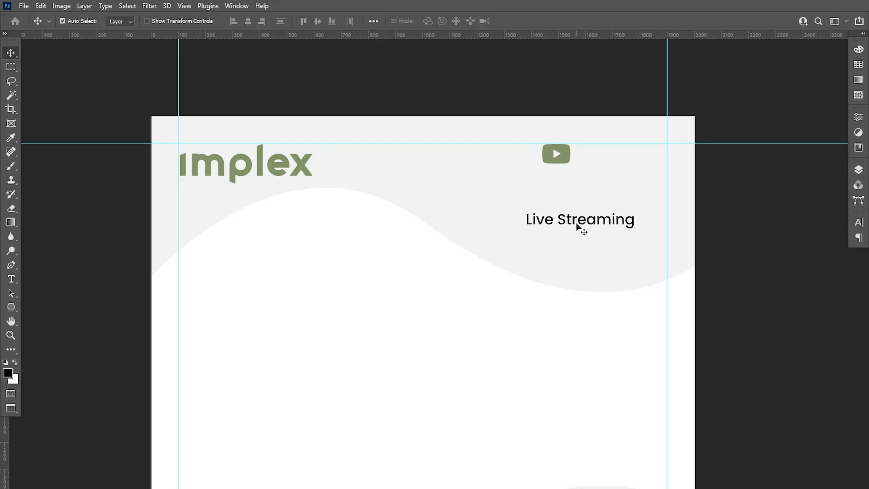
# - Move the "Live Streaming" text into the upper-right corner of the margin guides and shift the play button icon clear to its left
pyautogui.moveTo(562, 229); pyautogui.dragTo(597, 154)
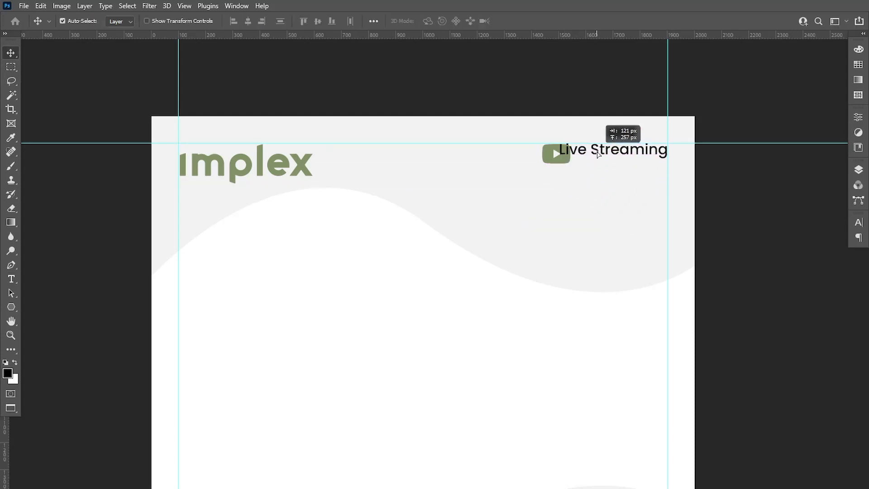
pyautogui.click(859, 169)
pyautogui.click(775, 256)
pyautogui.hotkey('shift', 'Left')
pyautogui.hotkey('shift', 'Left')
pyautogui.hotkey('shift', 'Left')
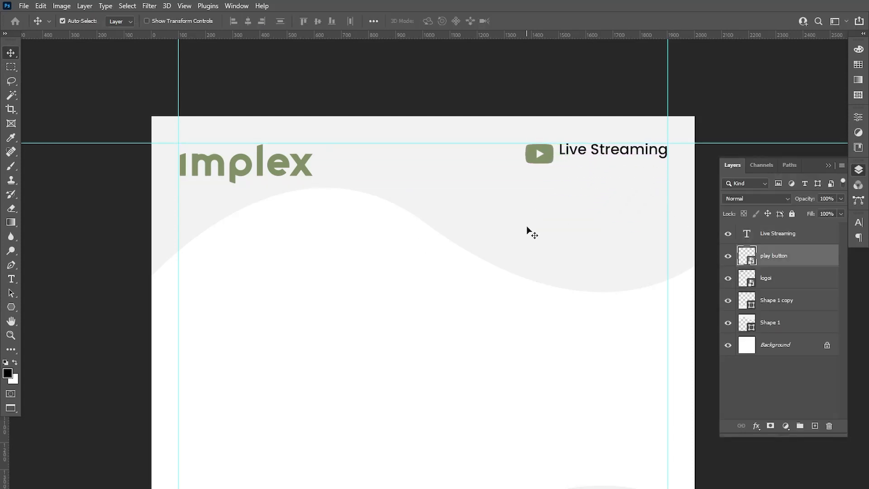
# - Nudge the "Live Streaming" text layer down until it is vertically centred on the play button icon
pyautogui.click(766, 236)
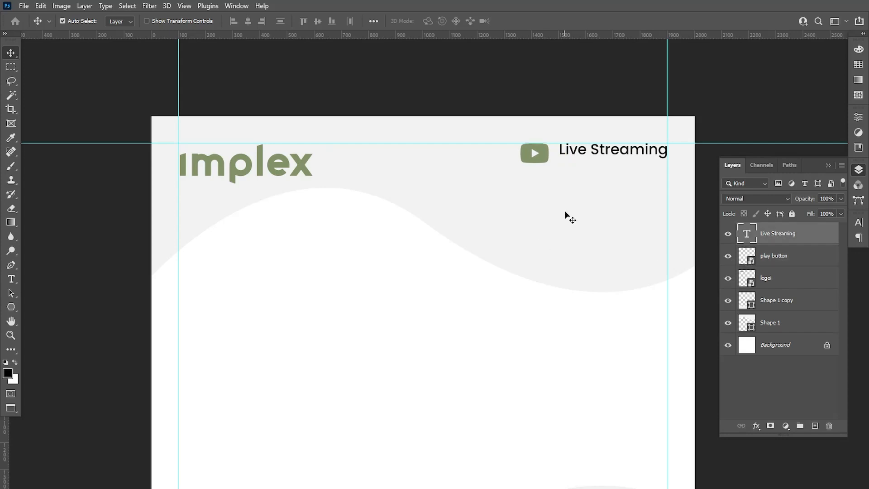
pyautogui.press('Down')
pyautogui.press('Down')
pyautogui.press('Down')
pyautogui.press('Down')
pyautogui.press('Down')
pyautogui.press('Down')
pyautogui.press('Down')
pyautogui.press('Down')
pyautogui.press('Down')
pyautogui.press('Down')
pyautogui.press('Down')
pyautogui.press('Down')
pyautogui.press('Down')
pyautogui.press('Down')
pyautogui.press('Down')
pyautogui.press('Down')
pyautogui.press('Down')
# - Recolour the "Live Streaming" text with the olive green sampled from the logo
pyautogui.press('i')
pyautogui.click(527, 156)
pyautogui.doubleClick(746, 236)
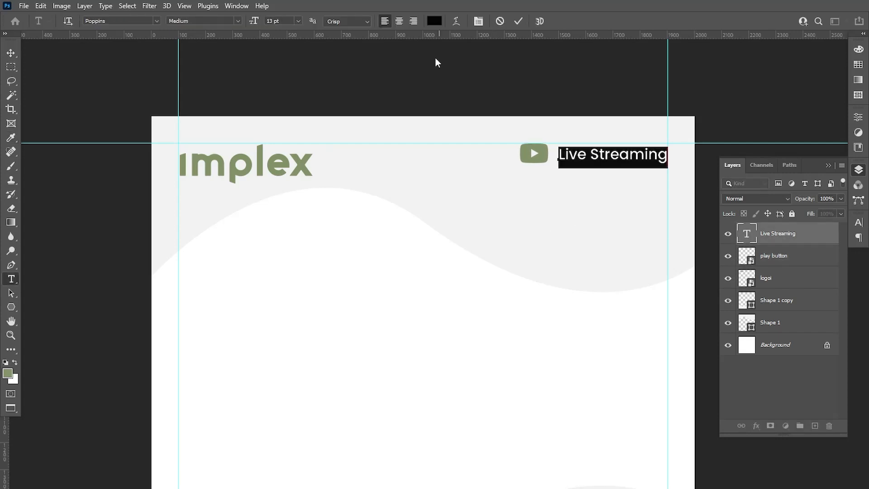
pyautogui.click(434, 20)
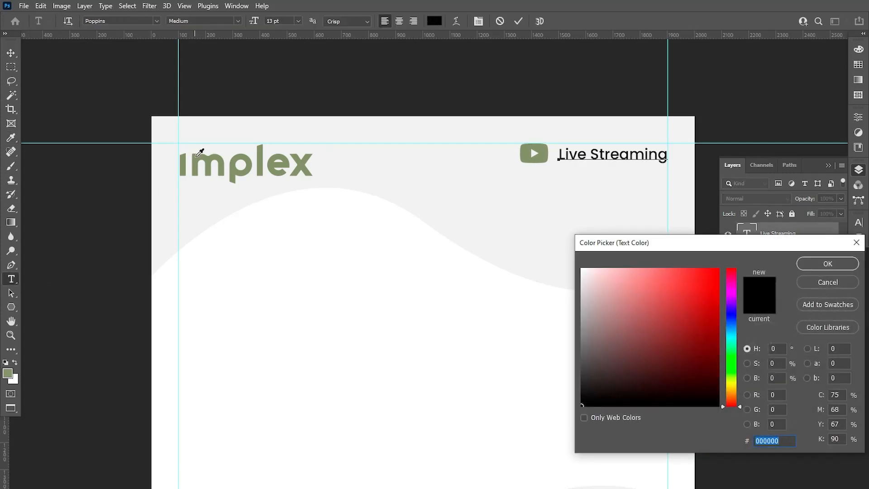
pyautogui.click(197, 154)
pyautogui.click(815, 263)
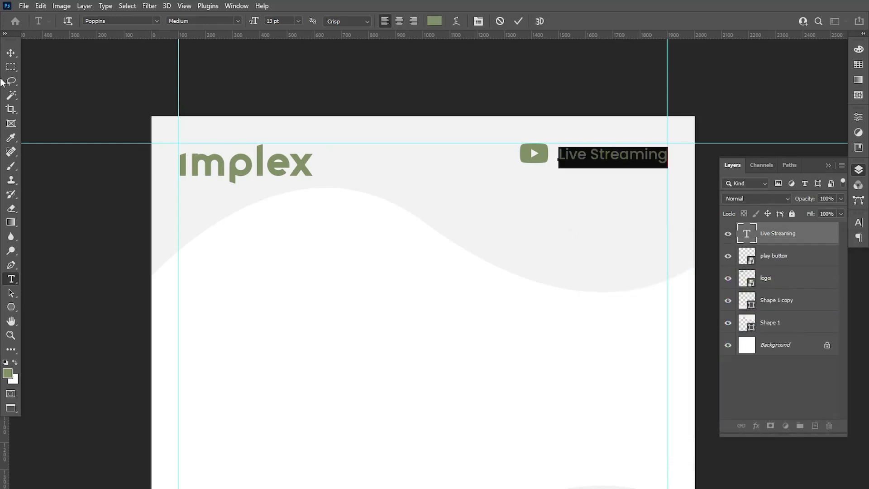
pyautogui.click(10, 53)
pyautogui.click(828, 166)
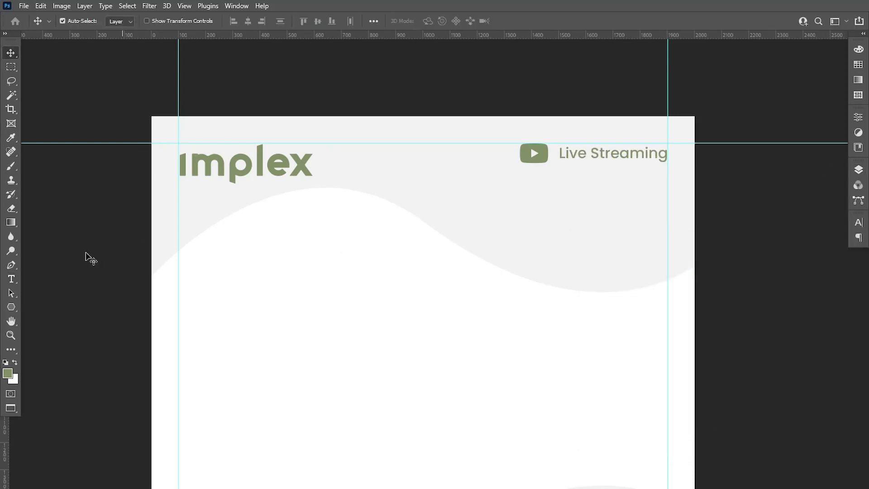
# - Draw a rectangle about 900 by 381 px below the "Live Streaming" text, extending past the right edge of the canvas
pyautogui.click(12, 308)
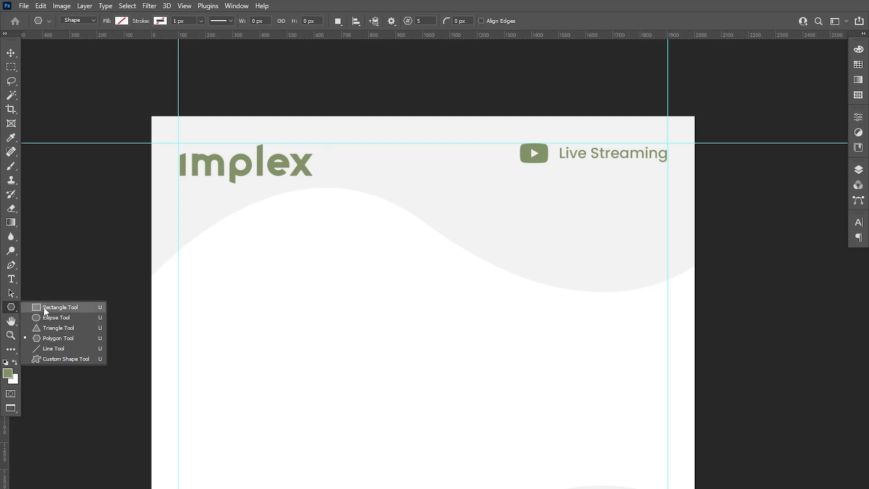
pyautogui.click(50, 306)
pyautogui.moveTo(703, 196); pyautogui.dragTo(458, 300)
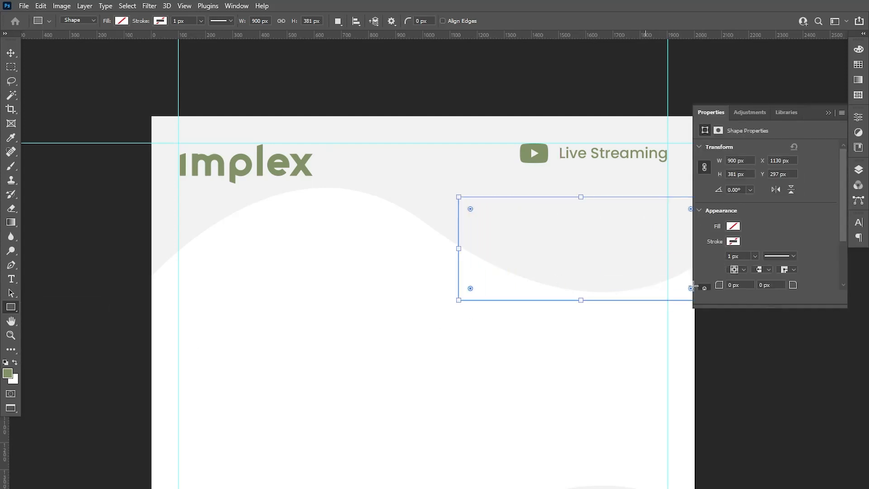
# - Fill the rectangle with the solid teal colour 558fa1
pyautogui.click(733, 226)
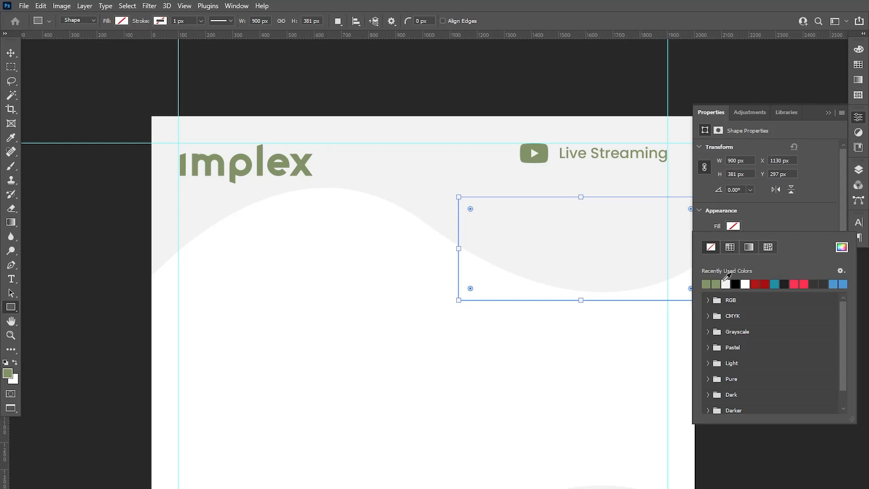
pyautogui.click(840, 248)
pyautogui.write('55')
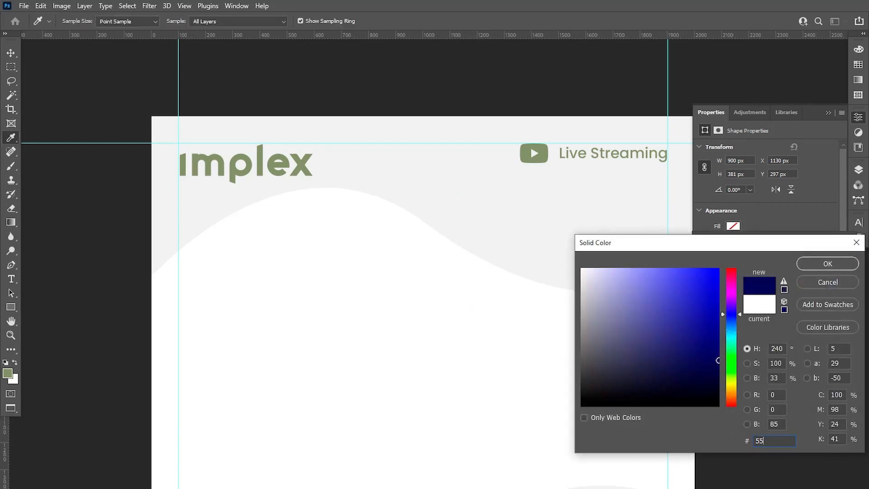
pyautogui.write('8fa1')
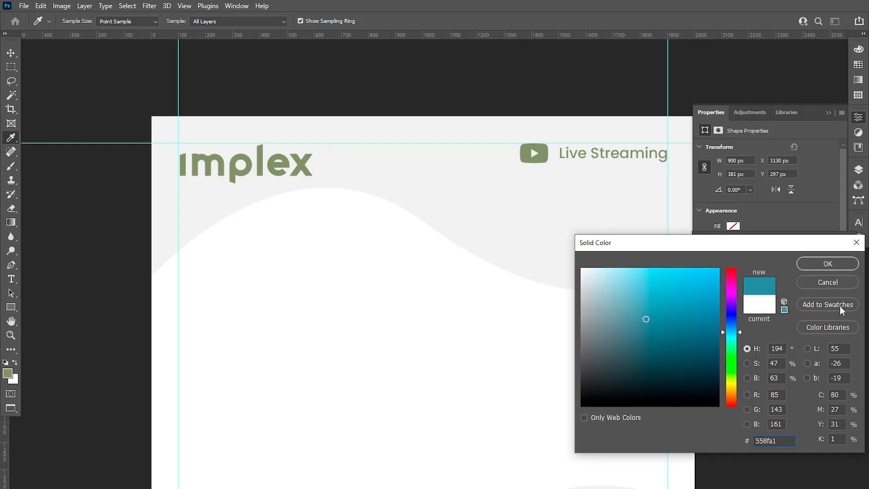
pyautogui.click(827, 258)
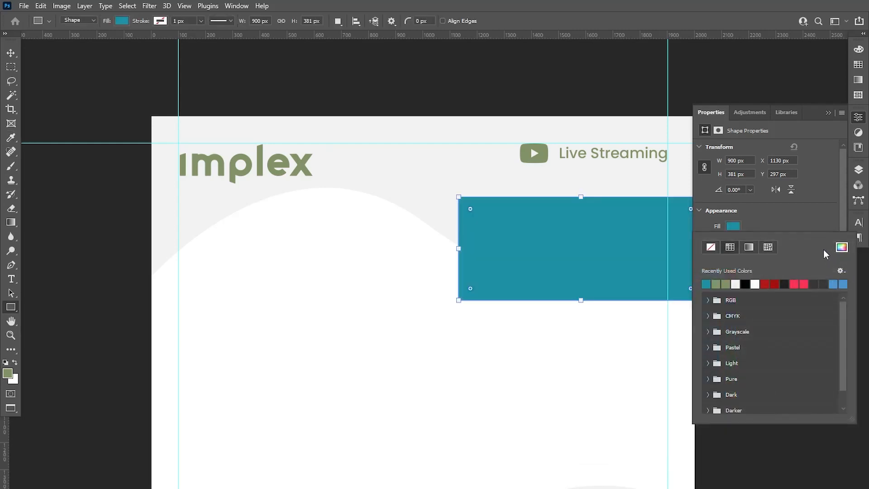
pyautogui.click(834, 111)
pyautogui.click(826, 112)
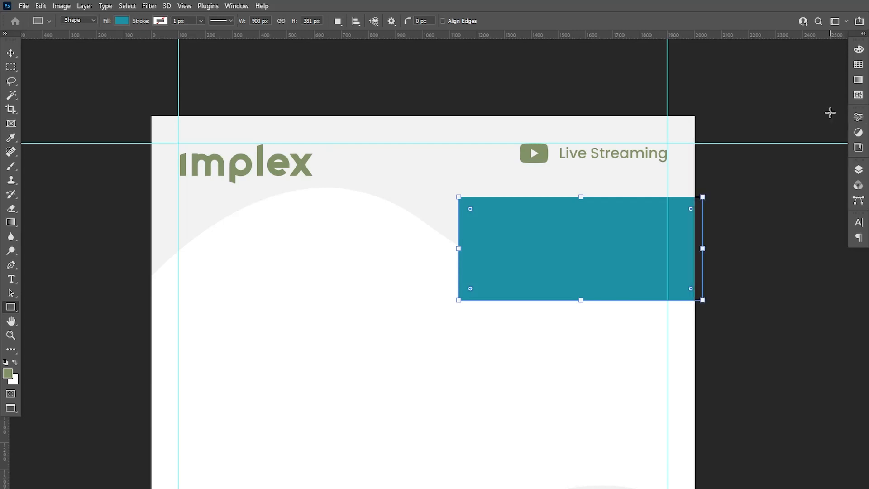
# - Nudge the teal rectangle up and to the right so it sits closer under the "Live Streaming" text and runs further off the canvas
pyautogui.click(10, 54)
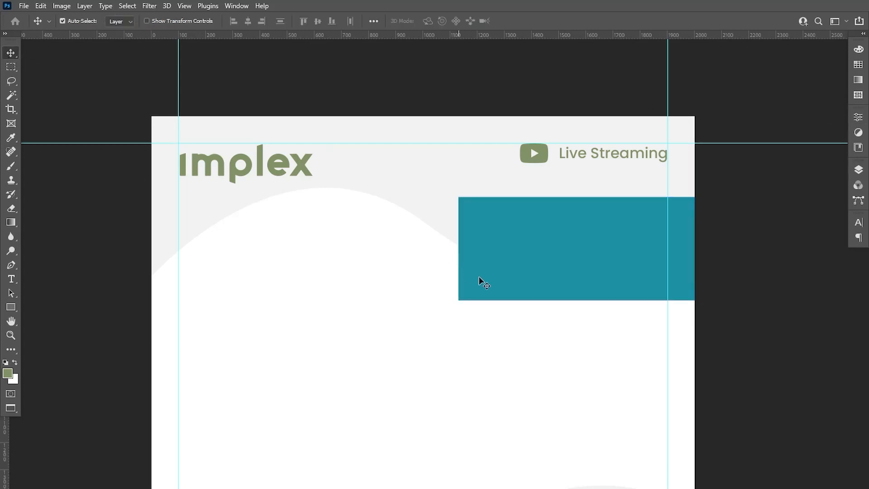
pyautogui.hotkey('shift', 'Up')
pyautogui.hotkey('shift', 'Up')
pyautogui.hotkey('shift', 'Up')
pyautogui.hotkey('shift', 'Up')
pyautogui.press('Down')
pyautogui.press('Down')
pyautogui.press('Down')
pyautogui.press('Down')
pyautogui.press('Down')
pyautogui.press('Down')
pyautogui.press('Down')
pyautogui.press('Down')
pyautogui.press('Down')
pyautogui.press('Down')
pyautogui.press('Down')
pyautogui.press('Down')
pyautogui.press('Right')
pyautogui.press('Right')
pyautogui.press('Right')
pyautogui.press('Right')
pyautogui.press('Right')
pyautogui.press('Right')
pyautogui.press('Right')
pyautogui.press('Right')
pyautogui.press('Right')
pyautogui.press('Right')
pyautogui.press('Right')
pyautogui.press('Right')
pyautogui.press('Right')
pyautogui.press('Right')
pyautogui.press('Right')
pyautogui.press('Right')
pyautogui.press('Right')
pyautogui.press('Right')
pyautogui.press('Right')
pyautogui.press('Right')
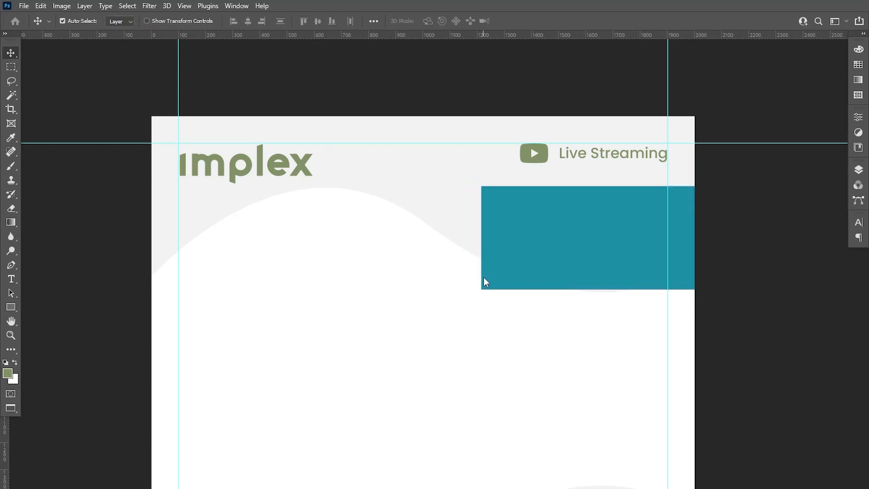
pyautogui.press('Right')
pyautogui.press('Right')
pyautogui.press('Right')
pyautogui.press('Right')
pyautogui.press('Right')
pyautogui.press('Right')
pyautogui.press('Right')
pyautogui.press('Right')
pyautogui.press('Right')
pyautogui.press('Right')
pyautogui.press('Right')
pyautogui.press('Right')
pyautogui.press('Right')
pyautogui.press('Right')
pyautogui.press('Right')
pyautogui.press('Right')
pyautogui.press('Right')
pyautogui.press('Right')
pyautogui.press('Right')
pyautogui.press('Right')
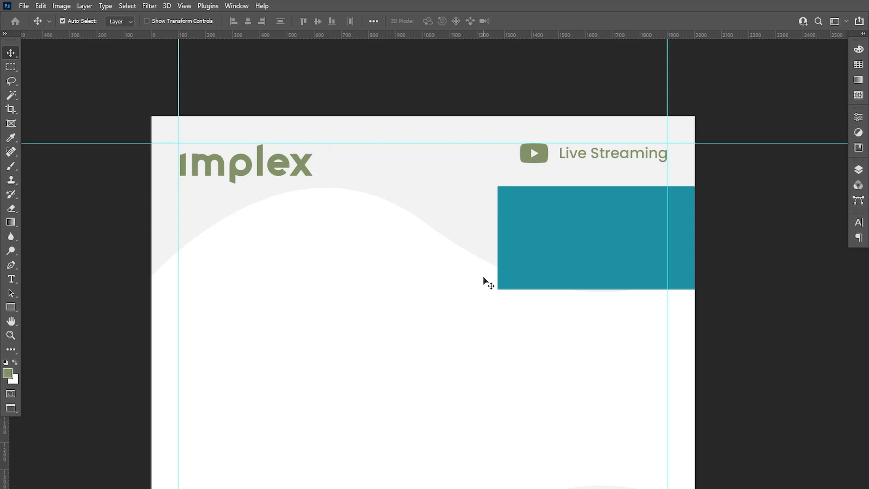
pyautogui.press('Left')
pyautogui.press('Left')
pyautogui.press('Left')
pyautogui.press('Left')
pyautogui.press('Left')
# - Add a two-line date text reading "28th" and "February 2025" below the teal rectangle, starting at its left edge
pyautogui.click(11, 279)
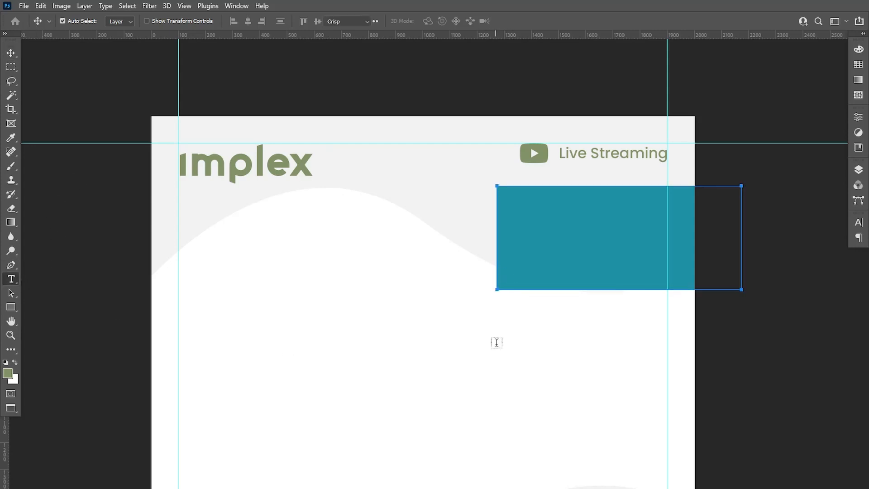
pyautogui.click(497, 342)
pyautogui.write('28th')
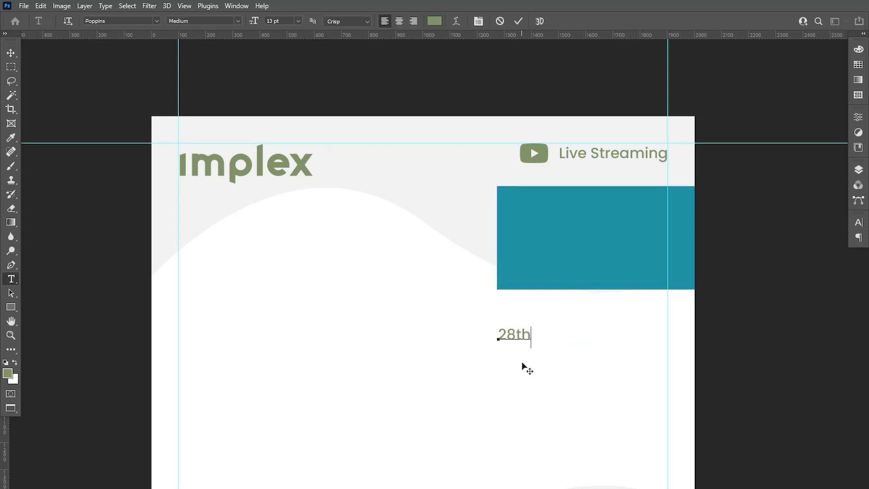
pyautogui.press('Return')
pyautogui.write('February')
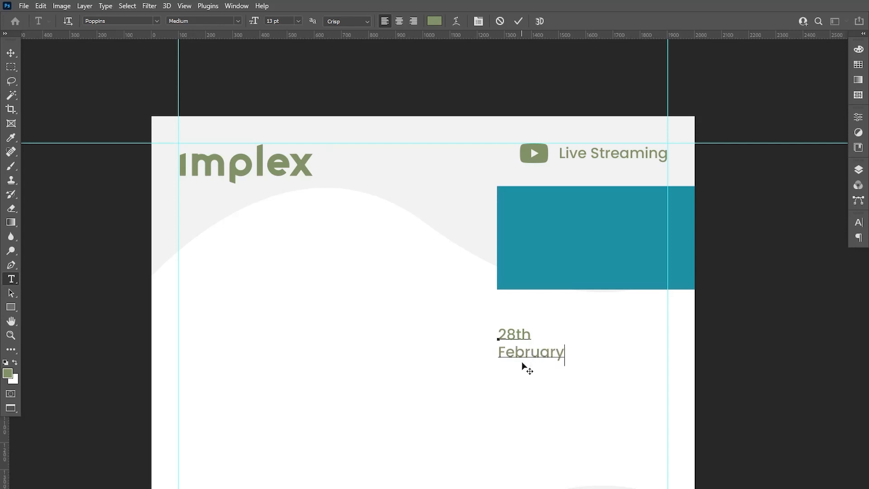
pyautogui.write(' 2025')
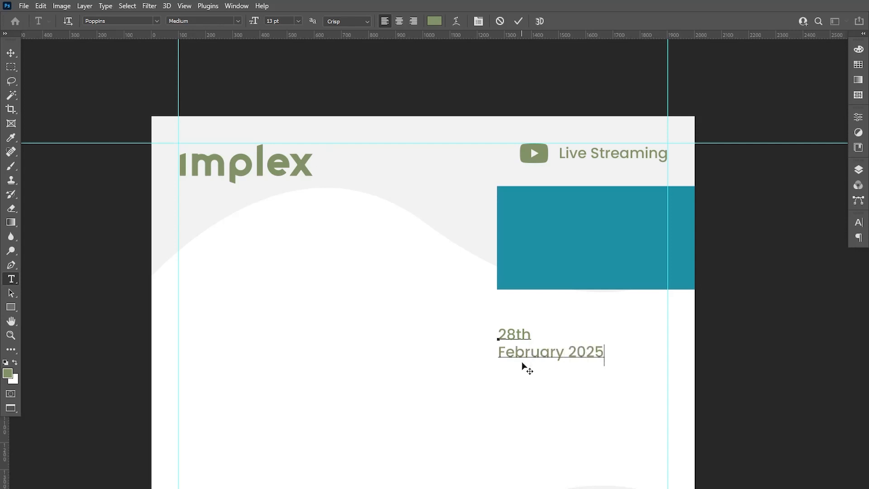
# - Colour the whole date text white (ffffff) and move it onto the teal rectangle
pyautogui.moveTo(498, 335); pyautogui.dragTo(516, 337)
pyautogui.hotkey('ctrl', 'a')
pyautogui.click(435, 21)
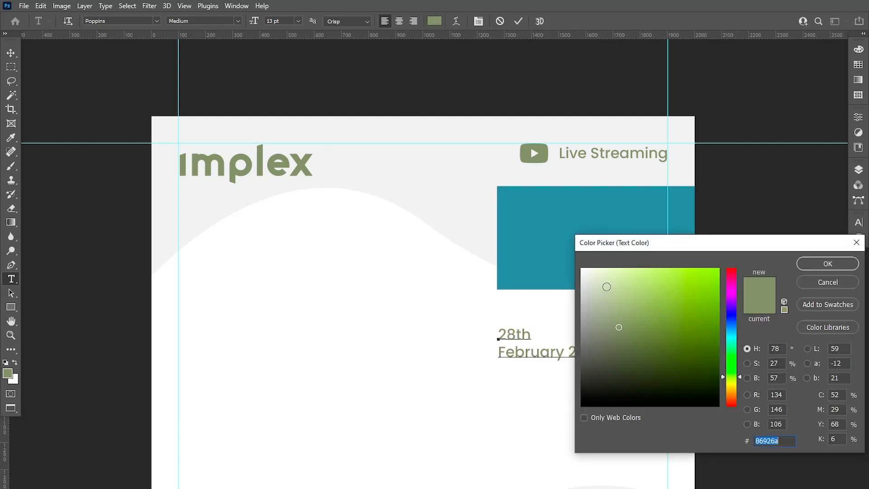
pyautogui.write('ffffff')
pyautogui.click(803, 262)
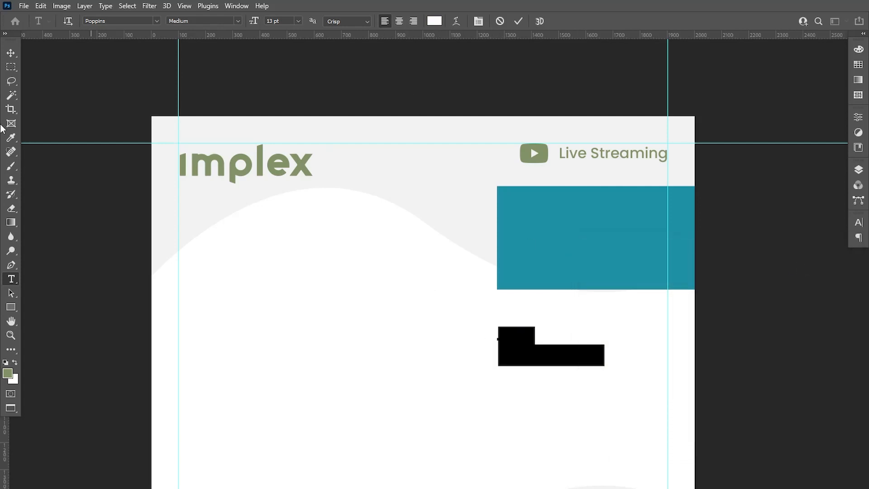
pyautogui.click(11, 53)
pyautogui.moveTo(514, 340); pyautogui.dragTo(633, 247)
# - Change the font of the two-line date text to Playfair Display Black
pyautogui.click(5, 279)
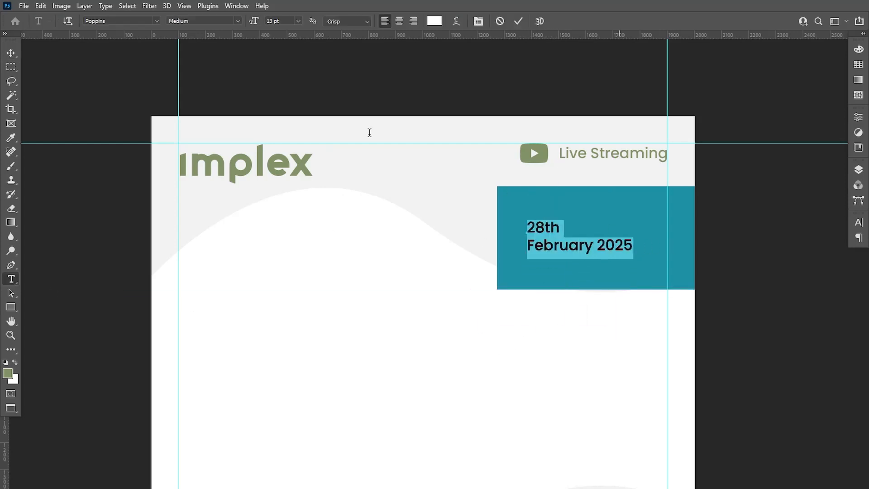
pyautogui.click(123, 21)
pyautogui.write('play')
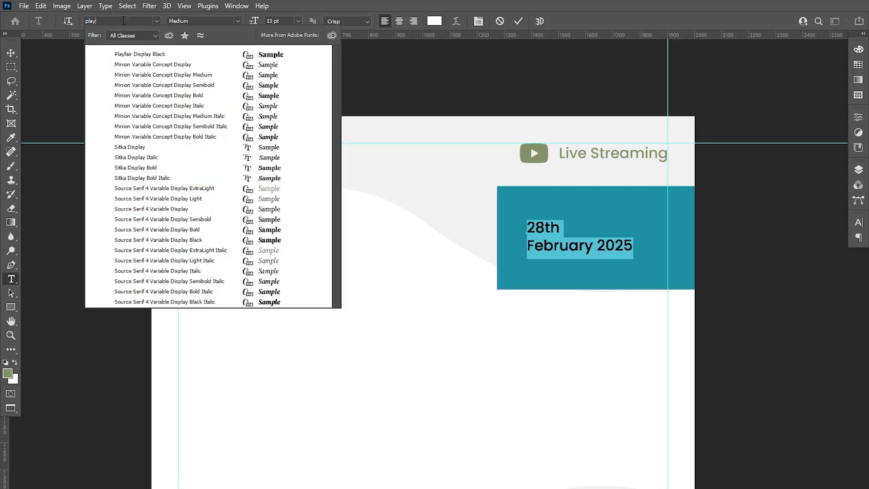
pyautogui.click(142, 54)
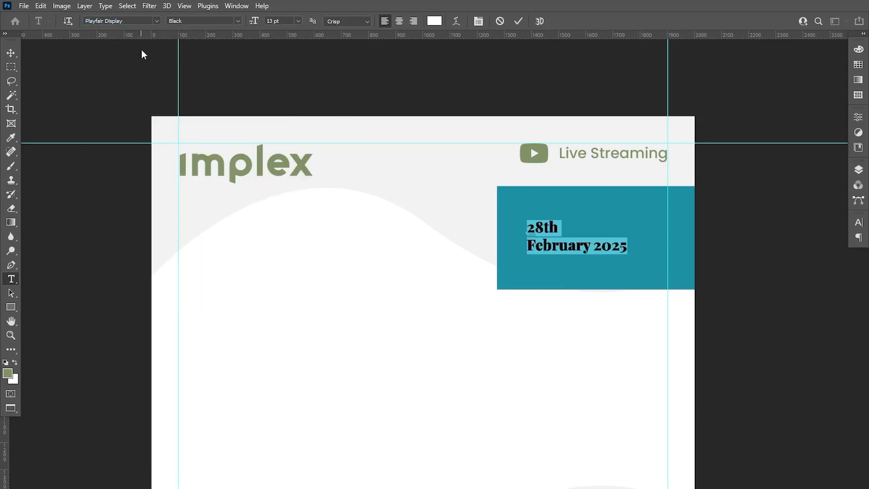
# - Set the "February 2025" line to 19 pt and the "28th" line to 49 pt
pyautogui.click(543, 247)
pyautogui.moveTo(527, 247); pyautogui.dragTo(663, 247)
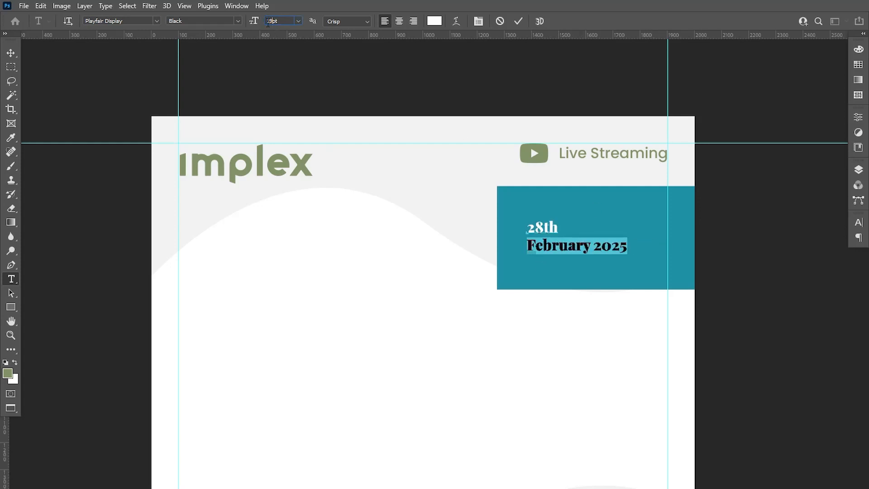
pyautogui.press('Return')
pyautogui.moveTo(530, 229); pyautogui.dragTo(571, 220)
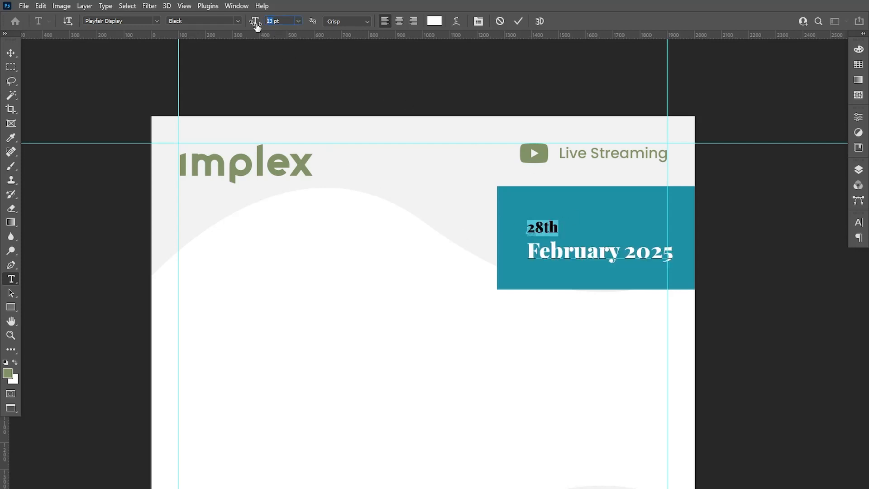
pyautogui.write('9')
pyautogui.press('Return')
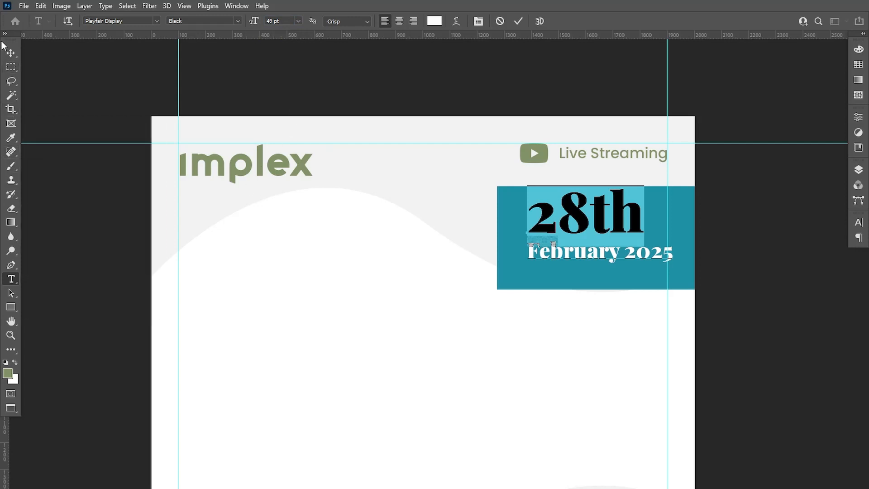
# - Reposition the enlarged date text lower inside the teal rectangle so its second line ends at the right margin guide
pyautogui.click(11, 53)
pyautogui.moveTo(588, 230); pyautogui.dragTo(575, 232)
pyautogui.hotkey('shift', 'Down')
pyautogui.hotkey('shift', 'Down')
pyautogui.hotkey('shift', 'Right')
pyautogui.hotkey('shift', 'Right')
pyautogui.hotkey('shift', 'Right')
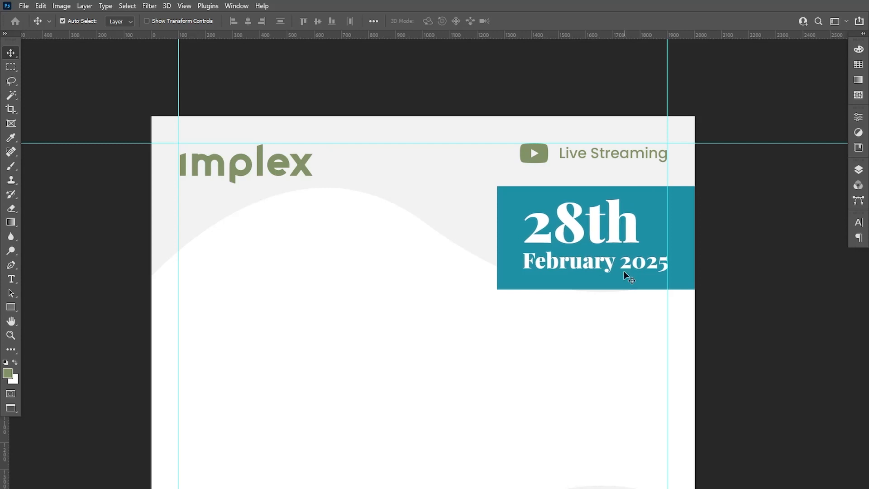
# - Select all of the date text and set its leading to 21 pt to tighten the gap between the lines
pyautogui.click(859, 169)
pyautogui.doubleClick(747, 233)
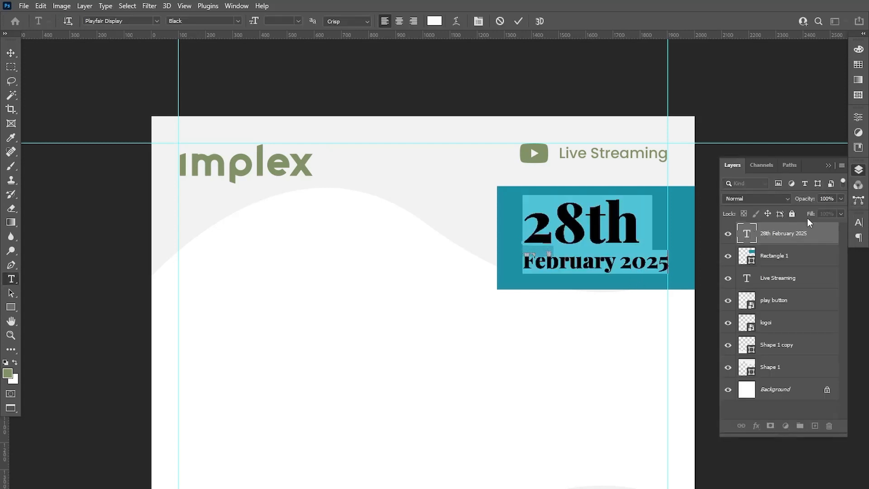
pyautogui.click(857, 224)
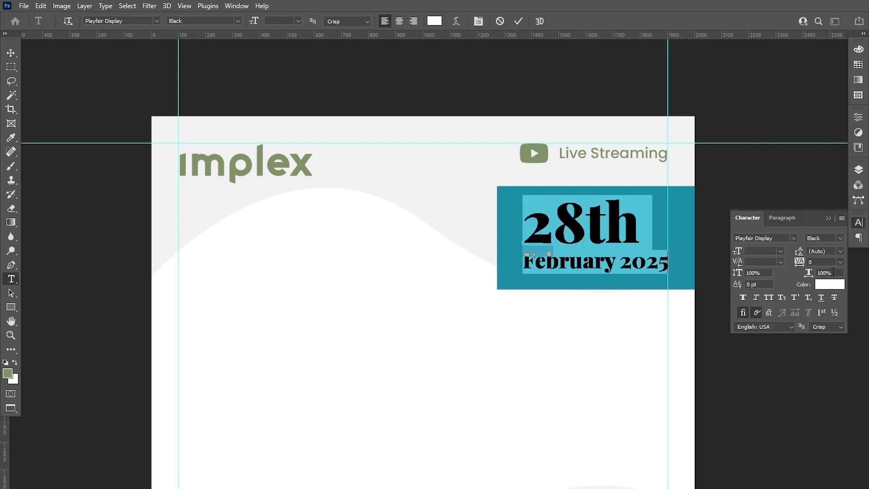
pyautogui.click(839, 252)
pyautogui.click(825, 297)
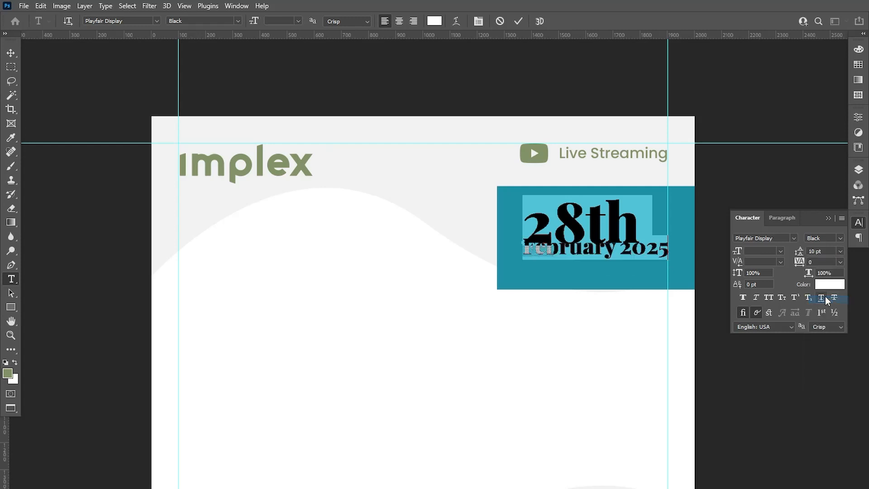
pyautogui.moveTo(800, 255); pyautogui.dragTo(807, 256)
pyautogui.click(10, 56)
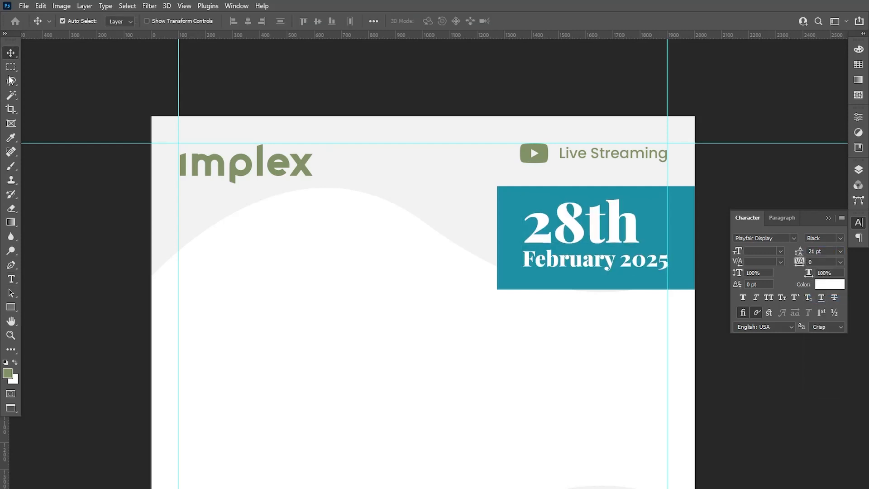
pyautogui.click(829, 218)
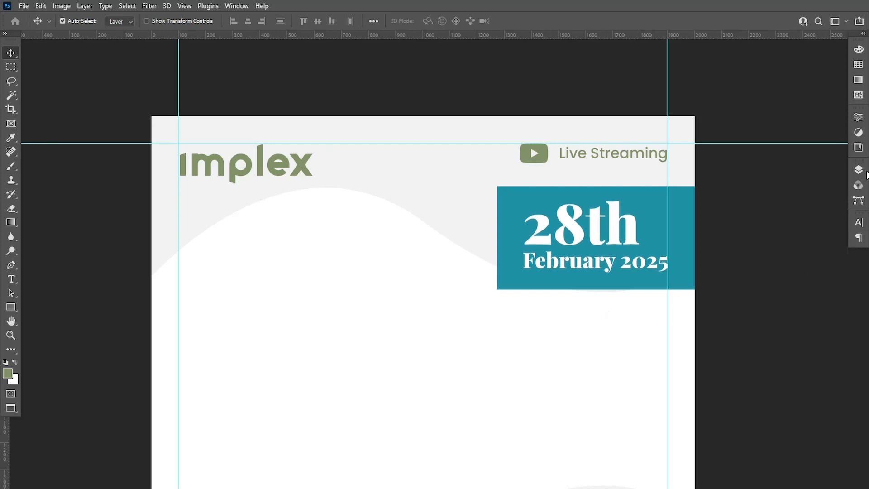
# - Scale the teal rectangle's height to about 95%, trimming its lower edge closer to the date text
pyautogui.click(859, 170)
pyautogui.click(777, 255)
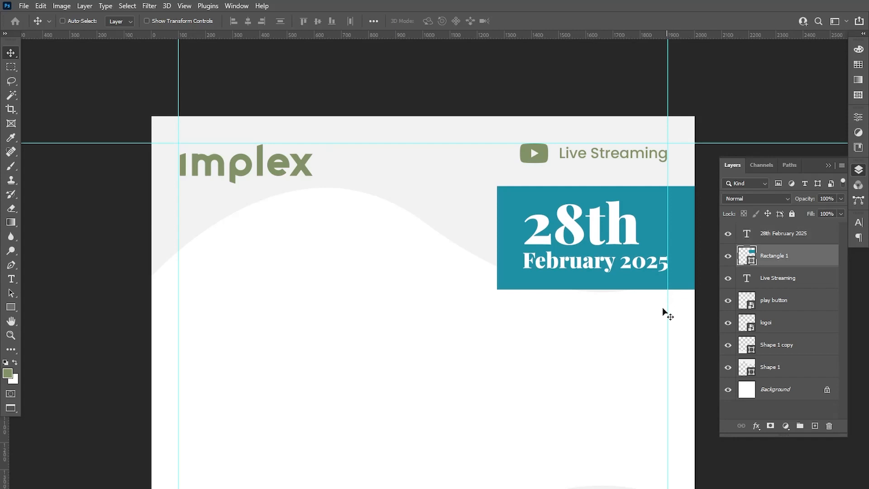
pyautogui.hotkey('ctrl', 't')
pyautogui.moveTo(619, 289); pyautogui.dragTo(620, 281)
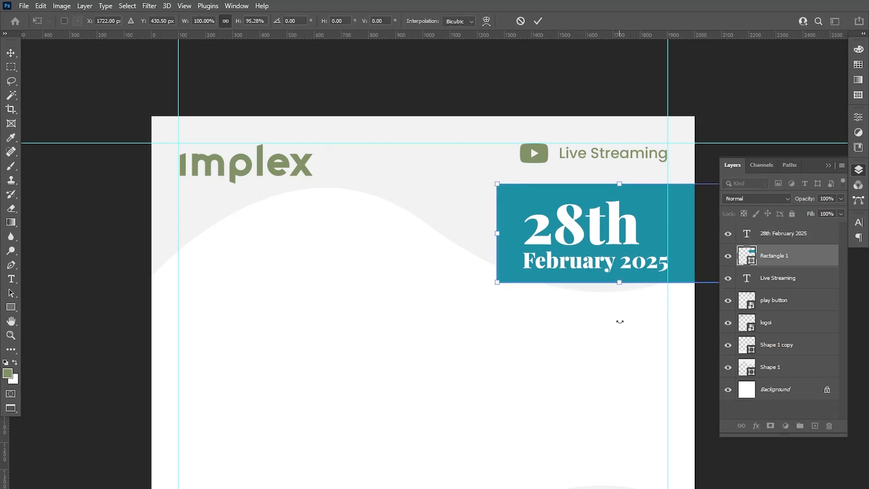
pyautogui.press('Return')
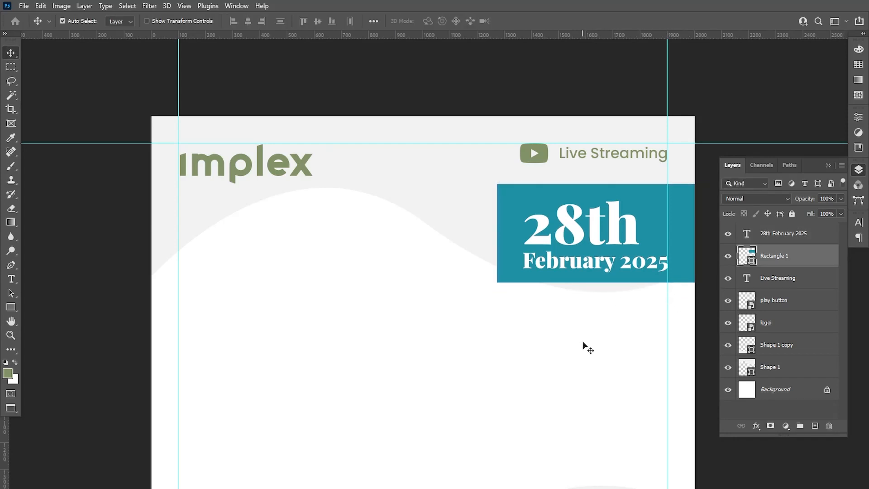
# - Nudge the teal rectangle to the right so its left edge sits closer to the date text
pyautogui.press('Right')
pyautogui.press('Right')
pyautogui.press('Right')
pyautogui.press('Right')
pyautogui.press('Right')
pyautogui.press('Right')
pyautogui.press('Right')
pyautogui.press('Right')
pyautogui.press('Right')
pyautogui.press('Right')
pyautogui.press('Right')
pyautogui.press('Left')
pyautogui.press('Left')
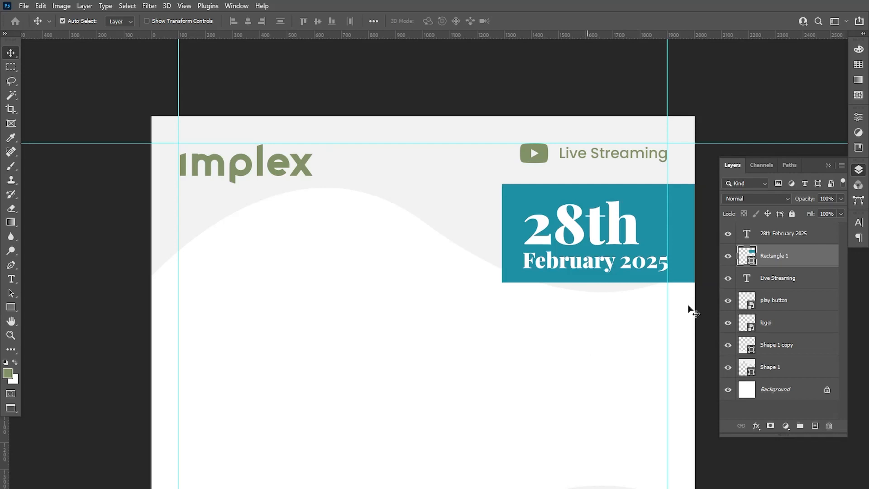
pyautogui.click(828, 165)
# - Right-align the two date lines and move them back into the teal rectangle, flush with the right margin guide
pyautogui.click(11, 279)
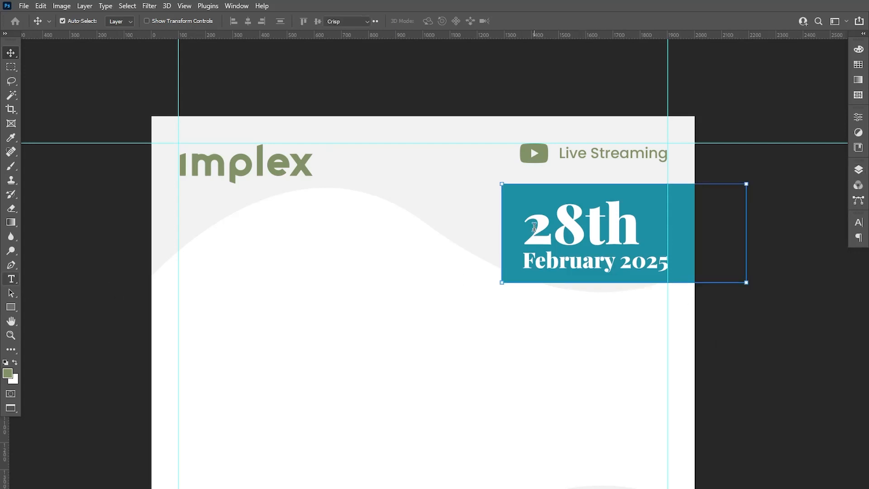
pyautogui.moveTo(535, 227); pyautogui.dragTo(698, 253)
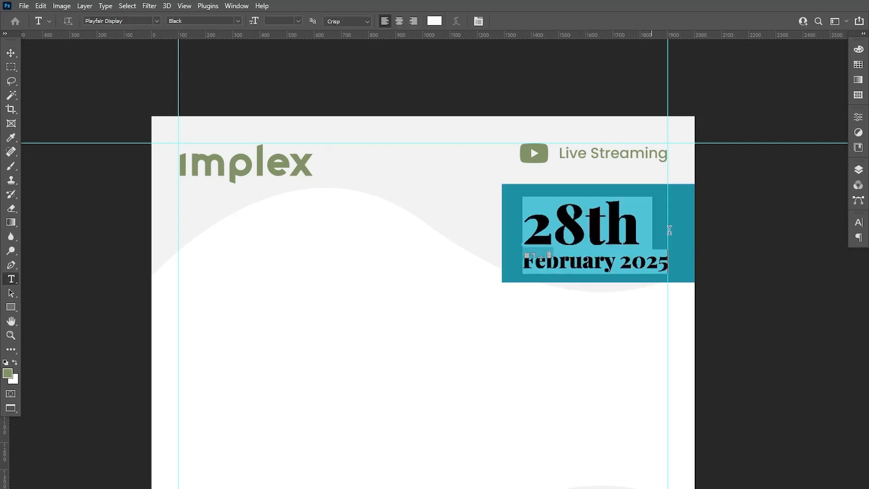
pyautogui.click(414, 21)
pyautogui.click(11, 52)
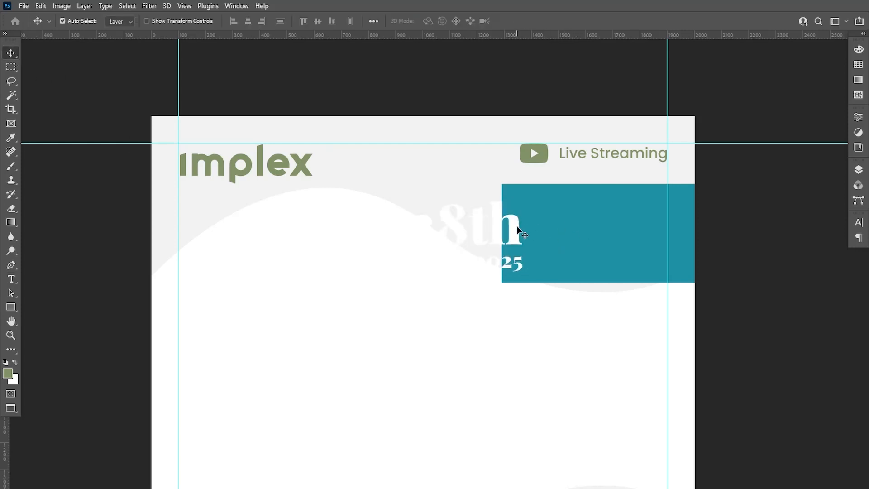
pyautogui.moveTo(518, 227); pyautogui.dragTo(662, 221)
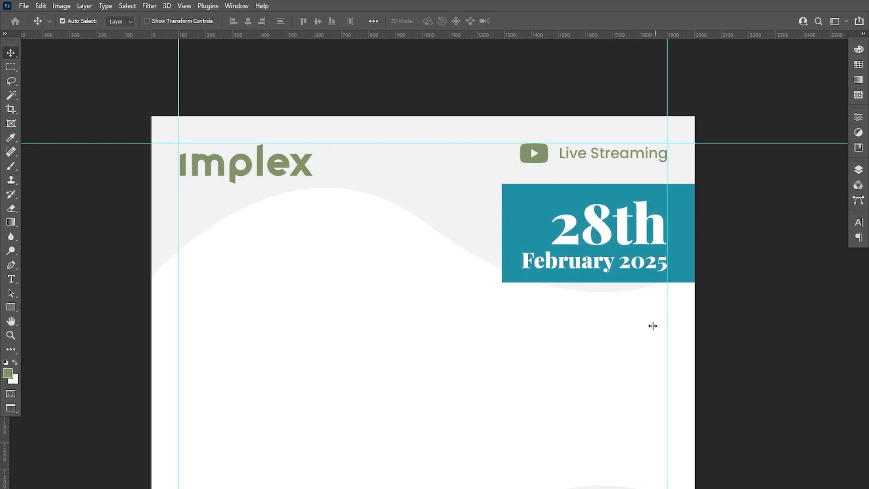
# - Set the colour for new text to the green 86926a sampled from the logo
pyautogui.click(12, 279)
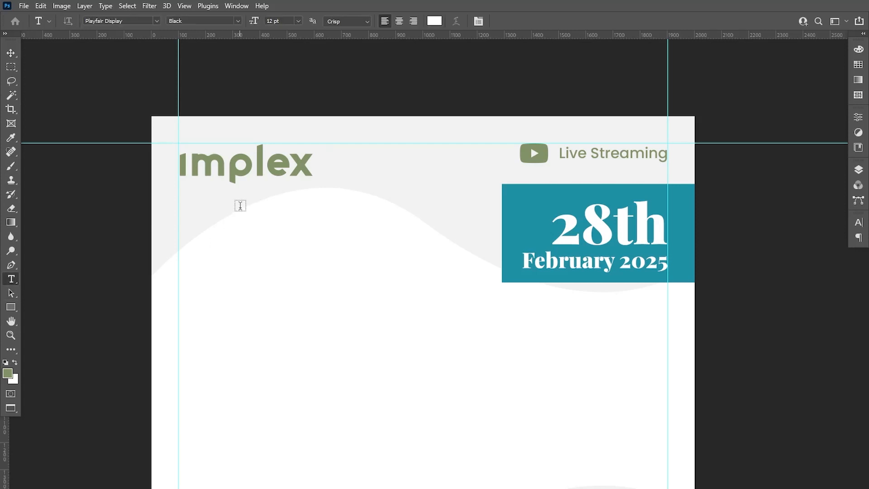
pyautogui.click(435, 22)
pyautogui.click(308, 158)
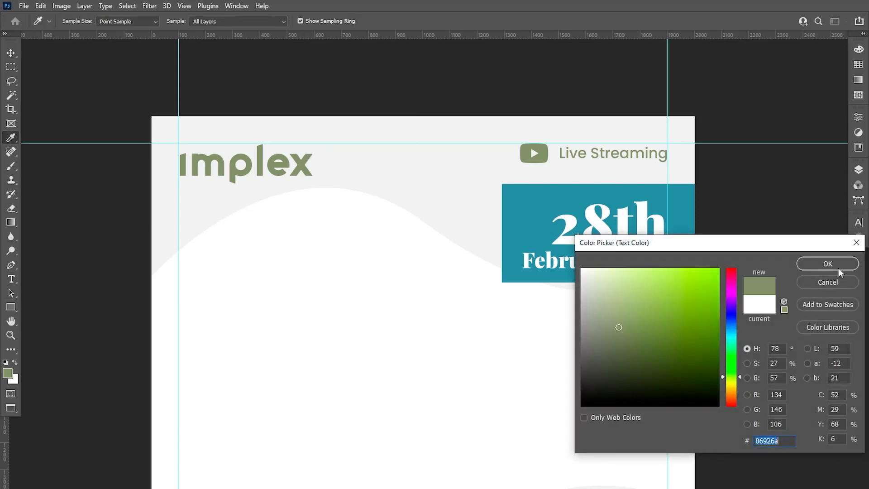
pyautogui.click(828, 263)
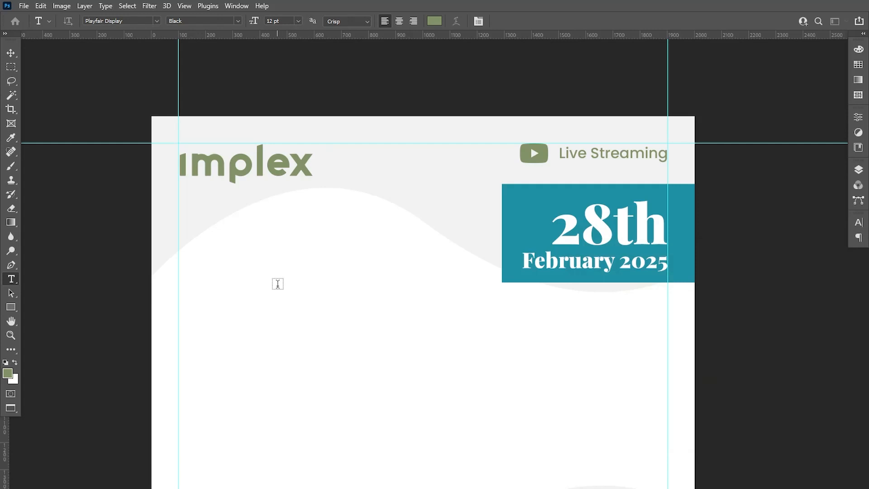
# - Add below the date box the three-line quote "What colour does to a design is not adding quality to it but rather reinforcing it - Pierre Bonnard"
pyautogui.click(429, 330)
pyautogui.write('What')
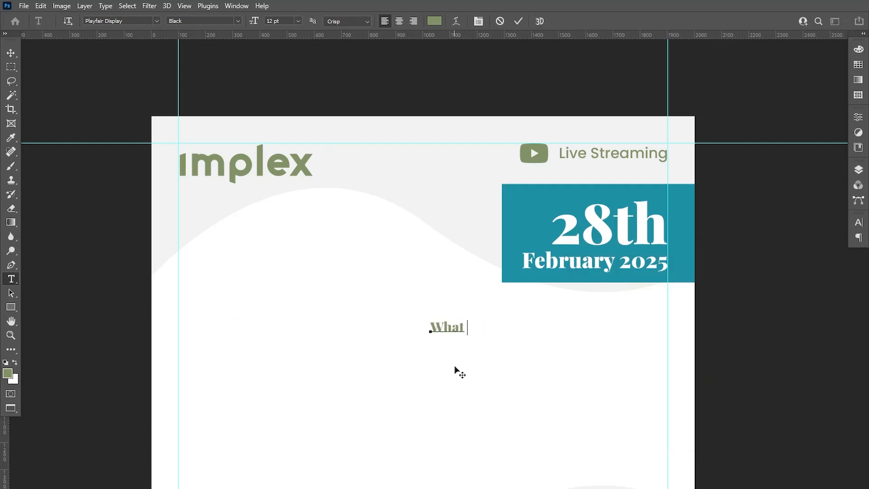
pyautogui.write(' colour does to a ')
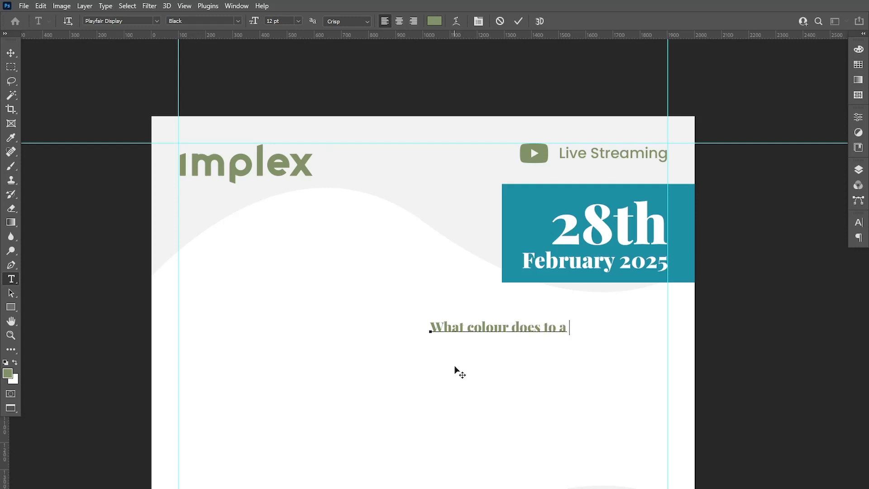
pyautogui.write('design is not')
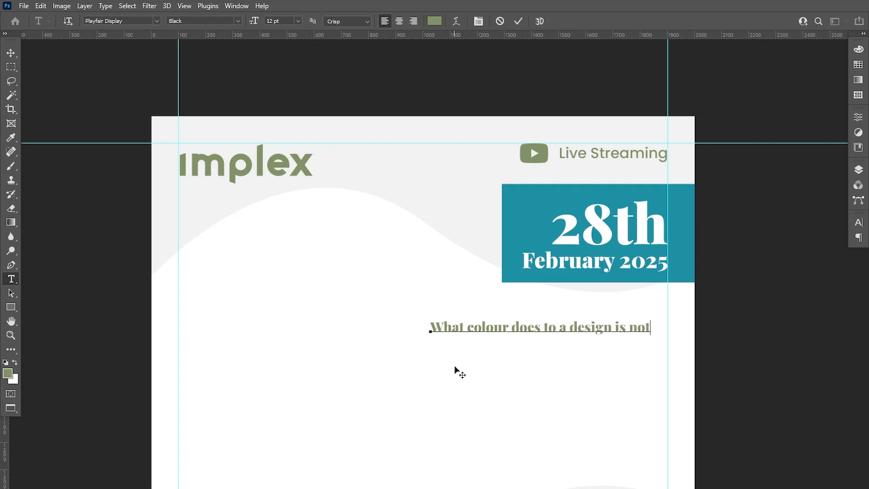
pyautogui.press('Return')
pyautogui.write('add')
pyautogui.press('BackSpace')
pyautogui.write('ing')
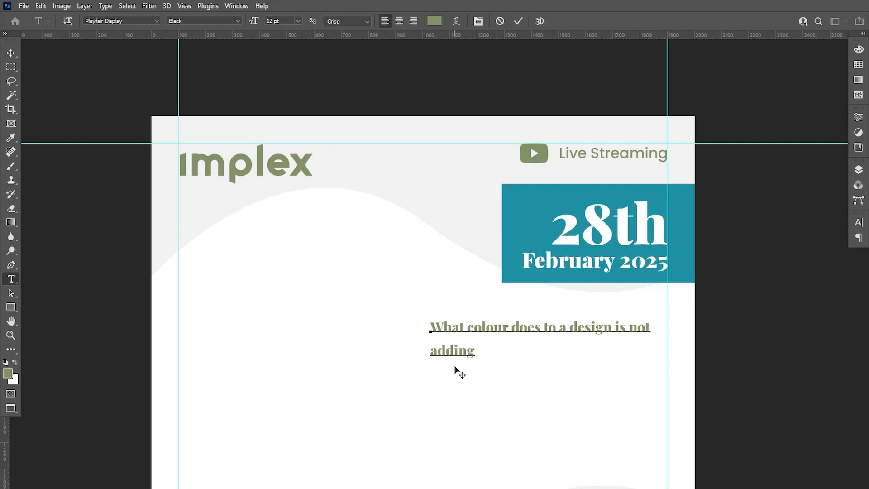
pyautogui.write(' quality t')
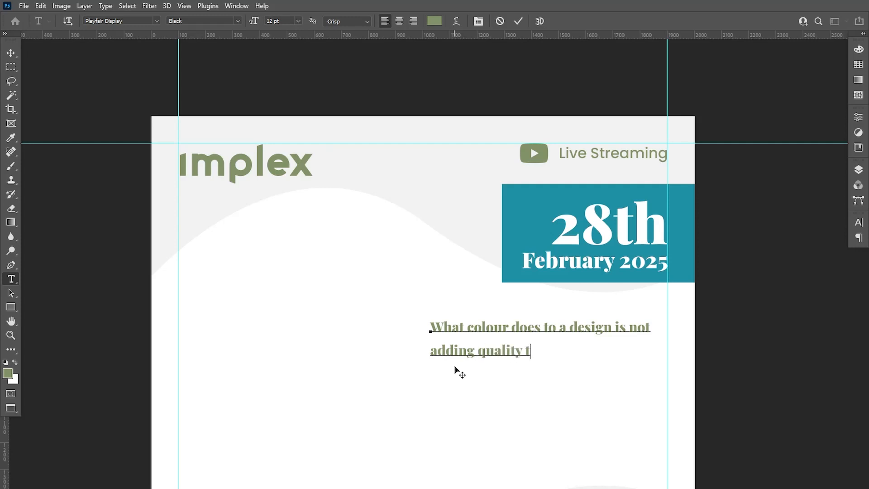
pyautogui.write('o it but rather rei')
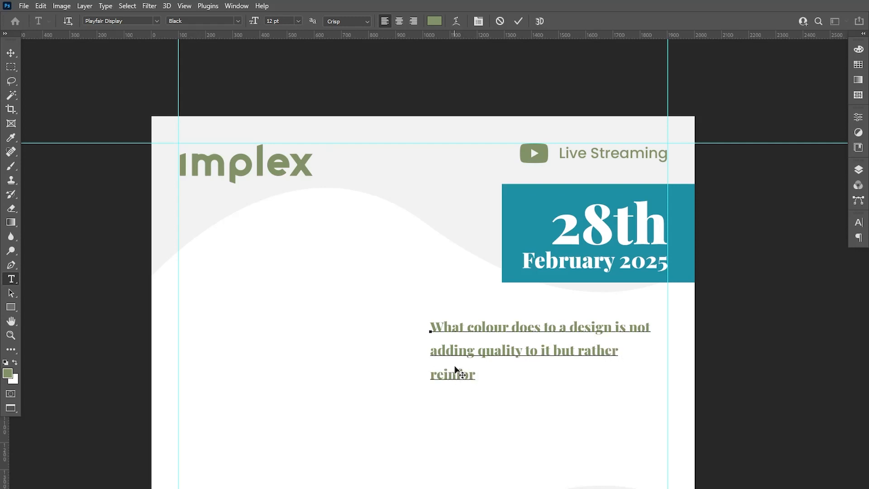
pyautogui.write('nforcing it  - Pi er')
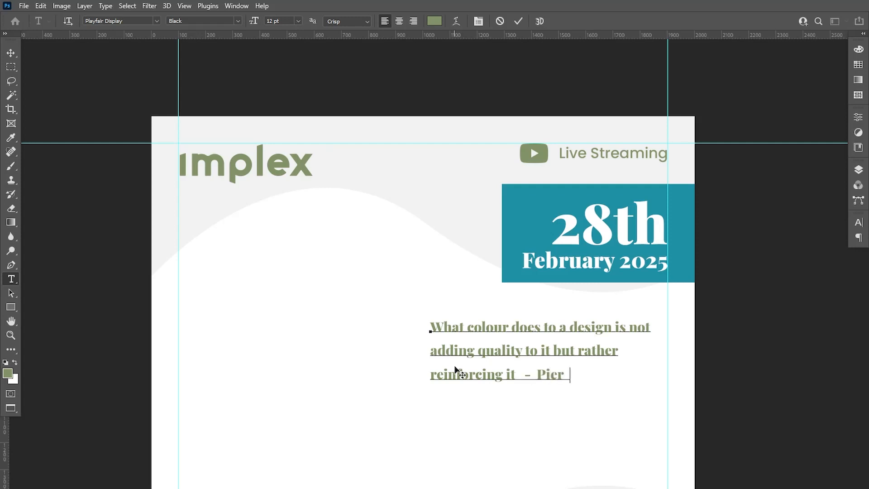
pyautogui.write('re Bonnar')
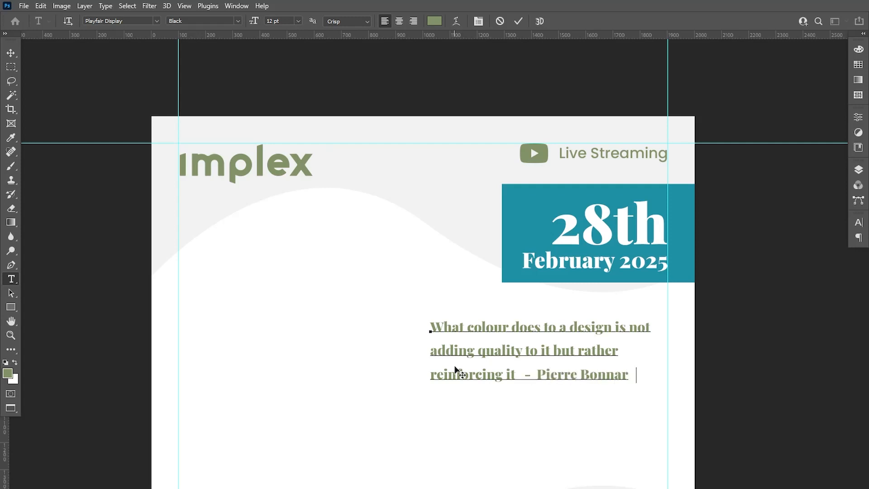
pyautogui.write('d')
# - Change the font of the whole quote text to Poppins Regular
pyautogui.moveTo(432, 324); pyautogui.dragTo(668, 383)
pyautogui.click(136, 21)
pyautogui.write('poppi')
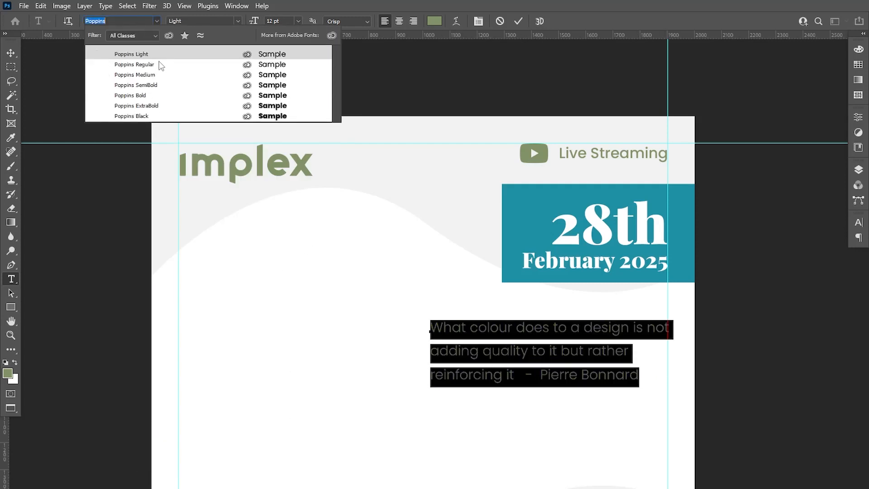
pyautogui.click(157, 65)
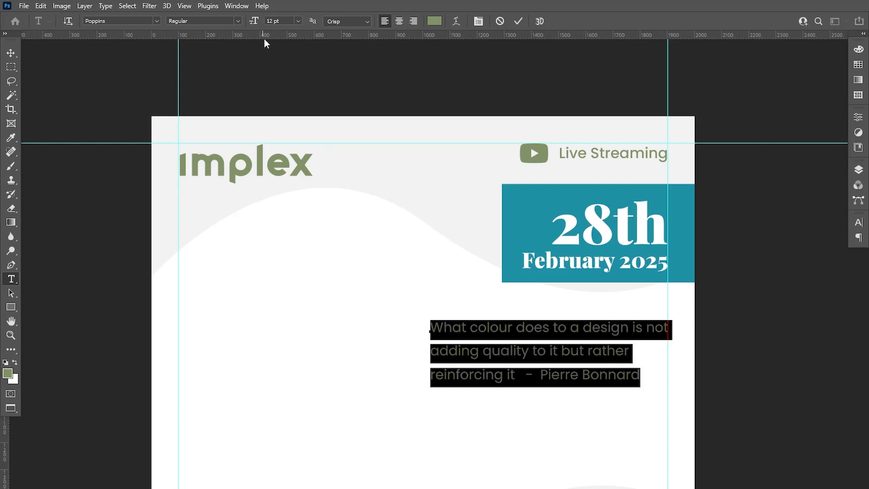
# - Change the font style of the author name "Pierre Bonnard" in the quote to SemiBold
pyautogui.doubleClick(270, 21)
pyautogui.click(482, 348)
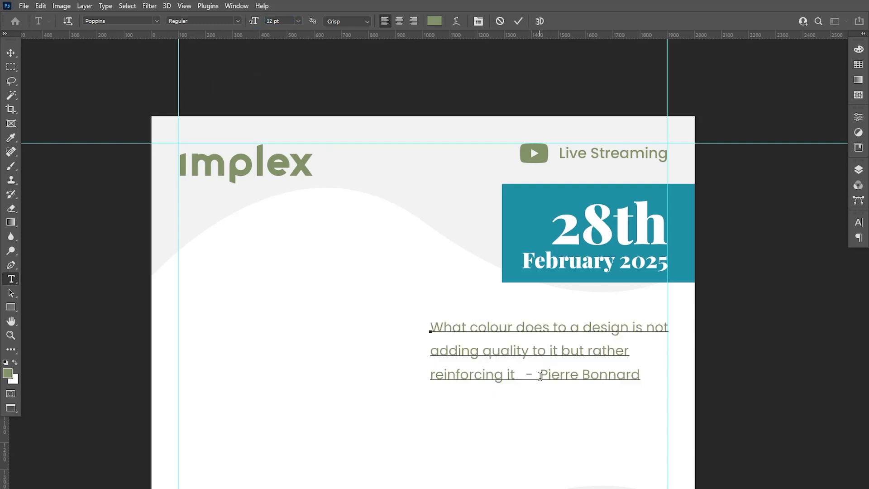
pyautogui.moveTo(560, 377); pyautogui.dragTo(649, 375)
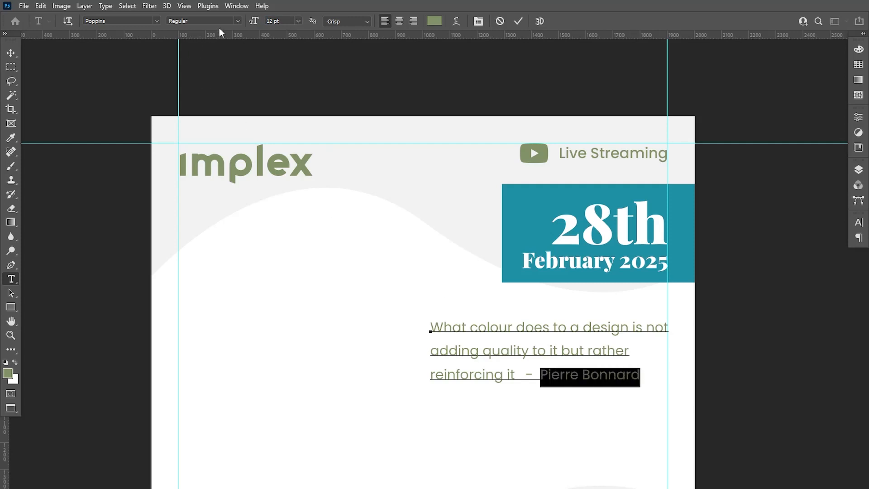
pyautogui.click(219, 21)
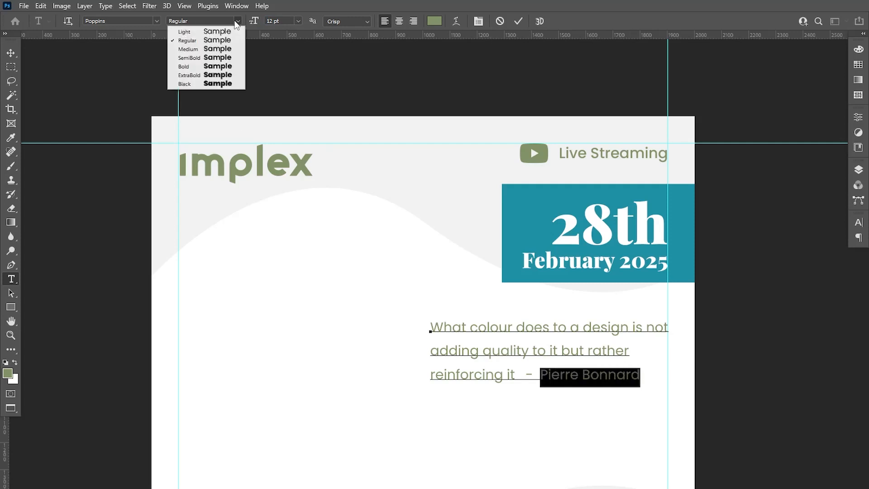
pyautogui.click(202, 59)
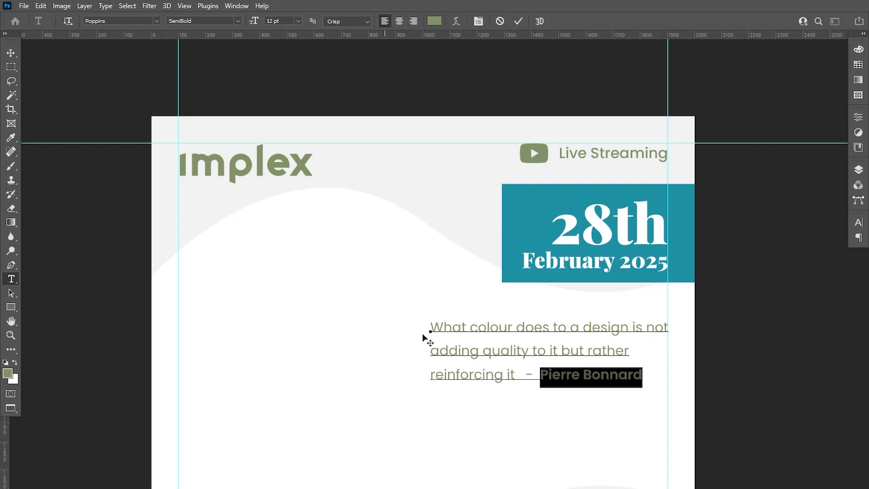
pyautogui.click(436, 372)
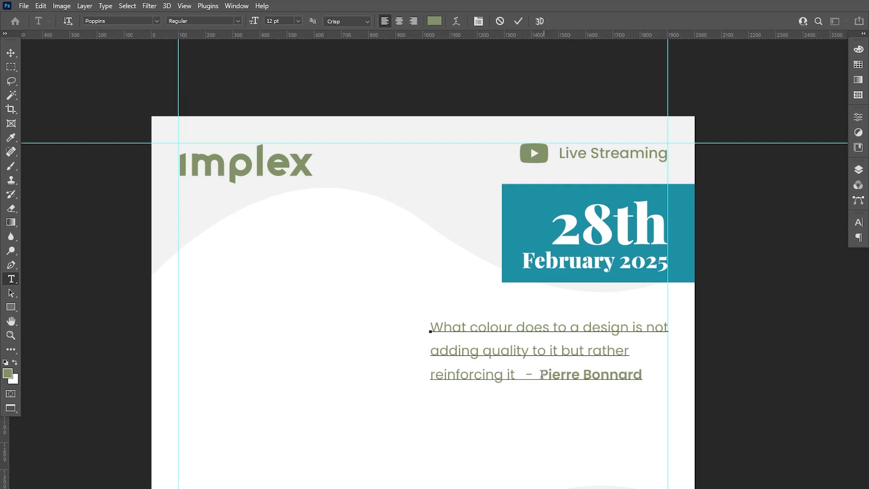
# - Recolour the dash and the author name "Pierre Bonnard" in the quote with the teal sampled from the date box
pyautogui.moveTo(540, 375); pyautogui.dragTo(643, 376)
pyautogui.click(434, 21)
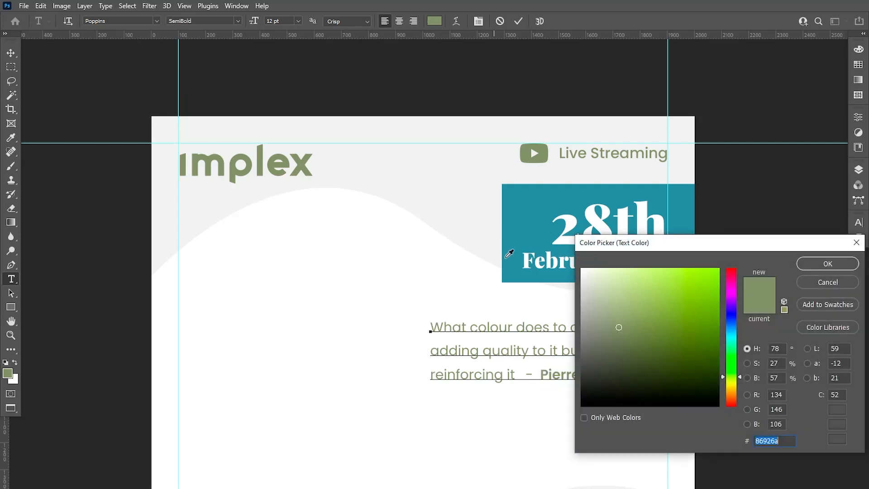
pyautogui.click(510, 254)
pyautogui.click(803, 263)
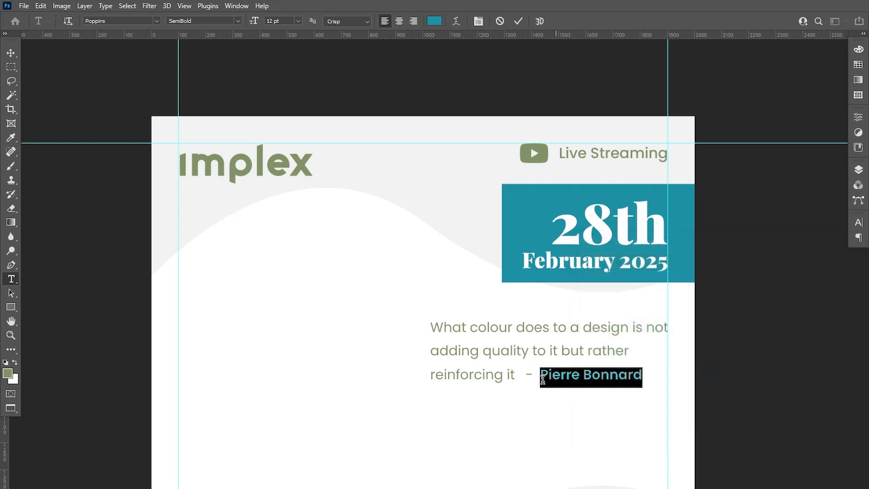
pyautogui.moveTo(528, 375); pyautogui.dragTo(655, 377)
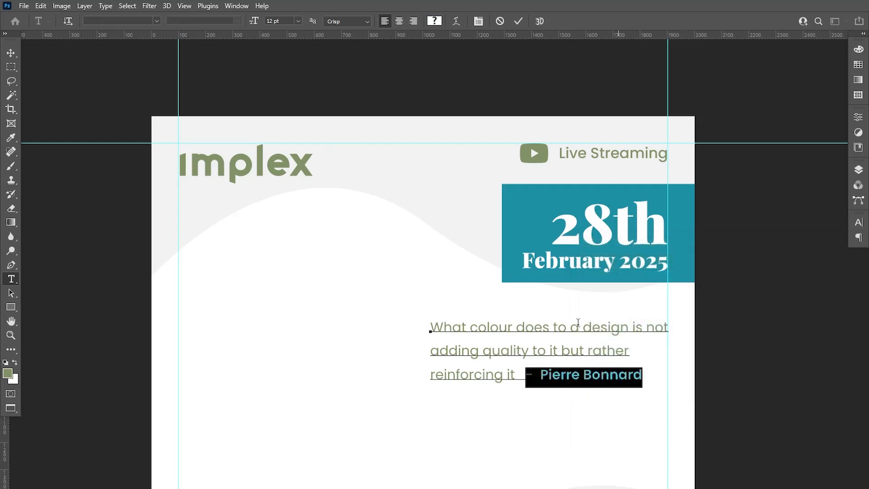
pyautogui.click(432, 21)
pyautogui.click(527, 190)
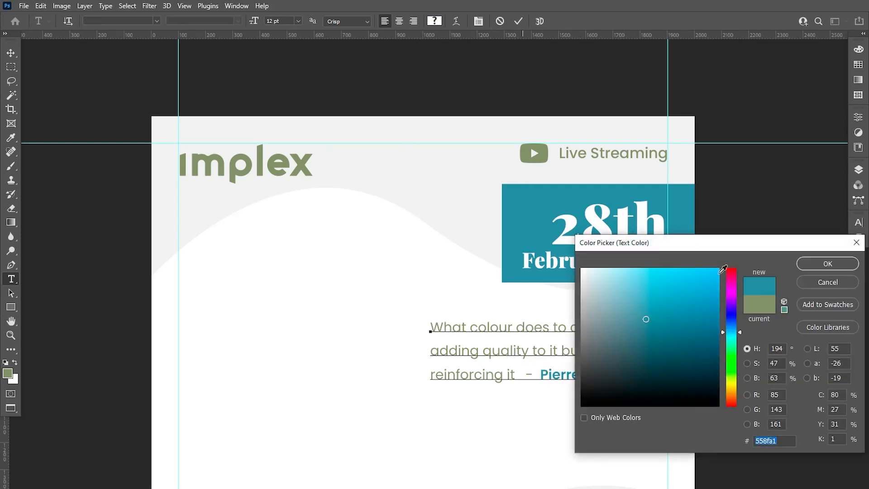
pyautogui.press('Return')
# - Set the leading of the whole quote text to 19 pt and commit the text edit
pyautogui.click(431, 329)
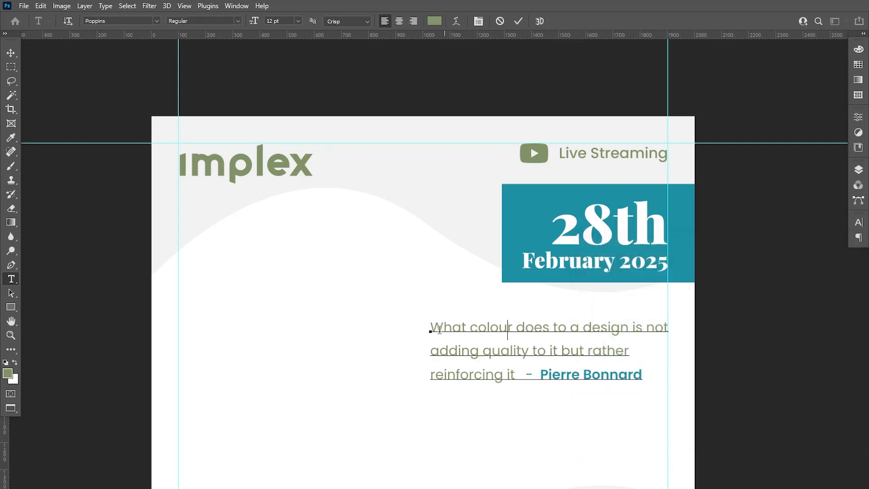
pyautogui.moveTo(431, 329); pyautogui.dragTo(671, 377)
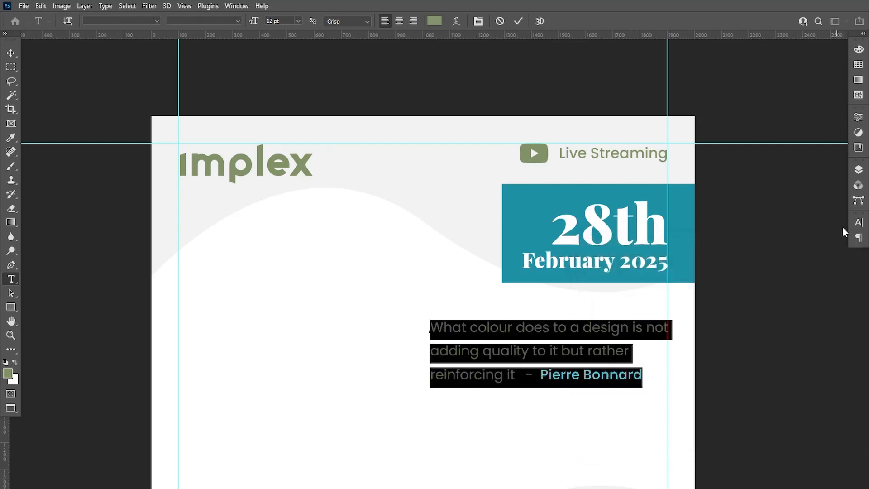
pyautogui.click(859, 222)
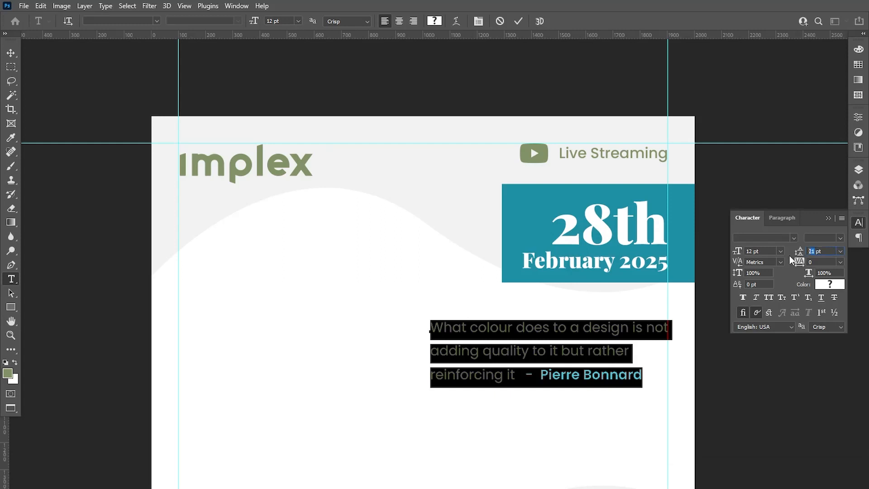
pyautogui.press('Down')
pyautogui.press('Down')
pyautogui.press('Down')
pyautogui.press('Down')
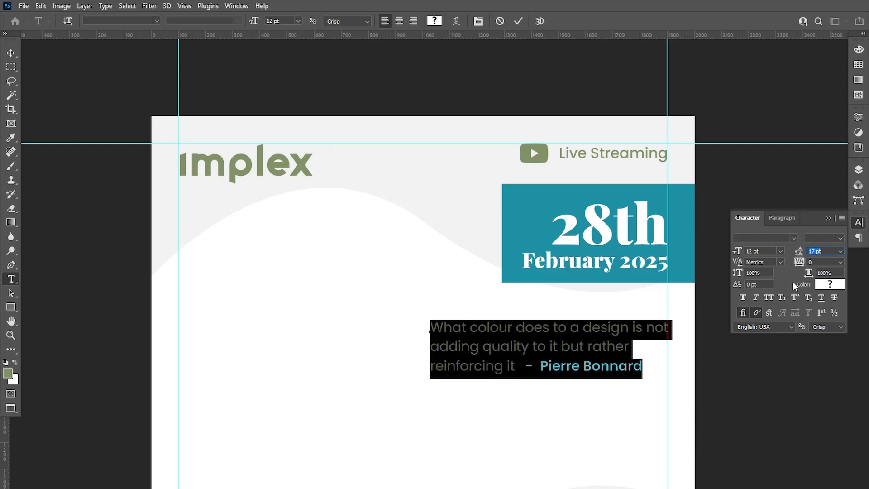
pyautogui.press('Up')
pyautogui.press('Up')
pyautogui.click(11, 53)
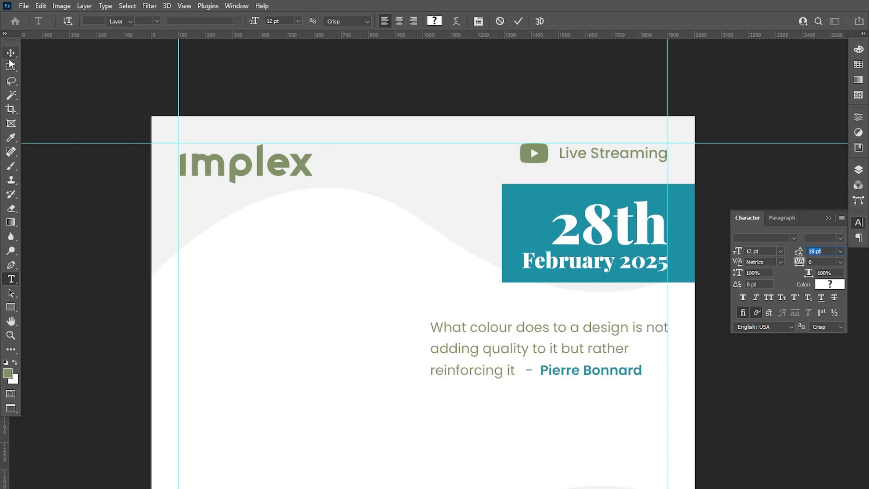
# - Draw a rectangle about 835 × 891 px beside the quote, with its left edge on the left margin guide
pyautogui.moveTo(319, 365); pyautogui.dragTo(316, 289)
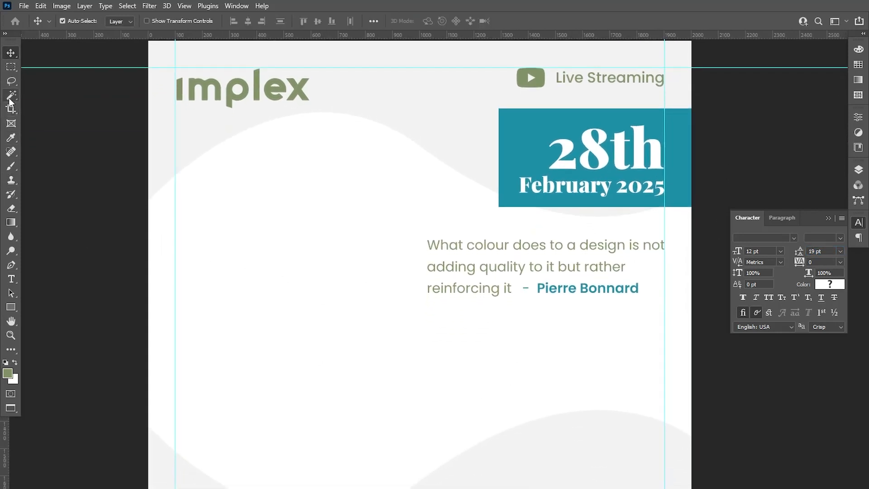
pyautogui.click(11, 308)
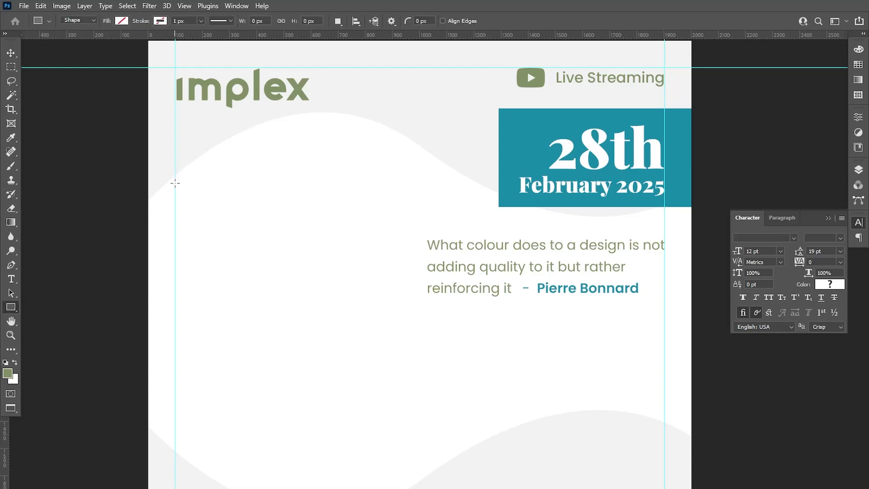
pyautogui.moveTo(177, 182); pyautogui.dragTo(401, 425)
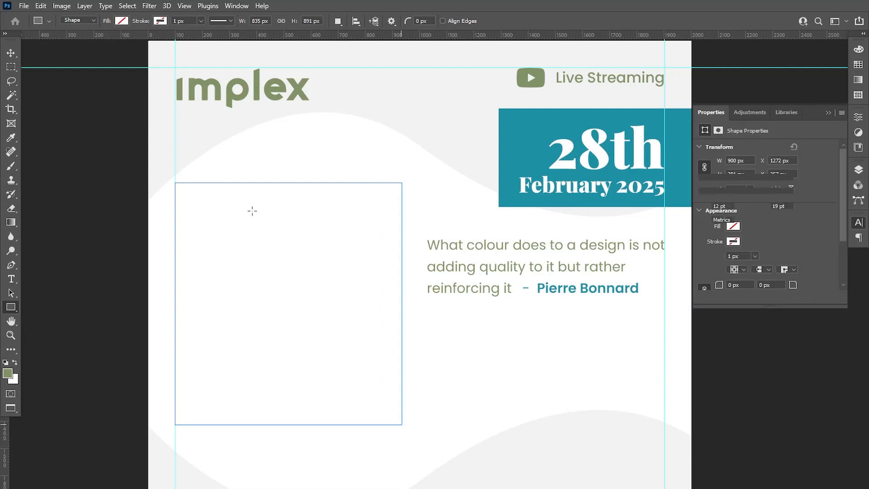
# - Stretch the rectangle vertically to about 1011 px high, with its top edge at Y 501 px
pyautogui.moveTo(289, 183); pyautogui.dragTo(288, 175)
pyautogui.moveTo(405, 366); pyautogui.dragTo(416, 245)
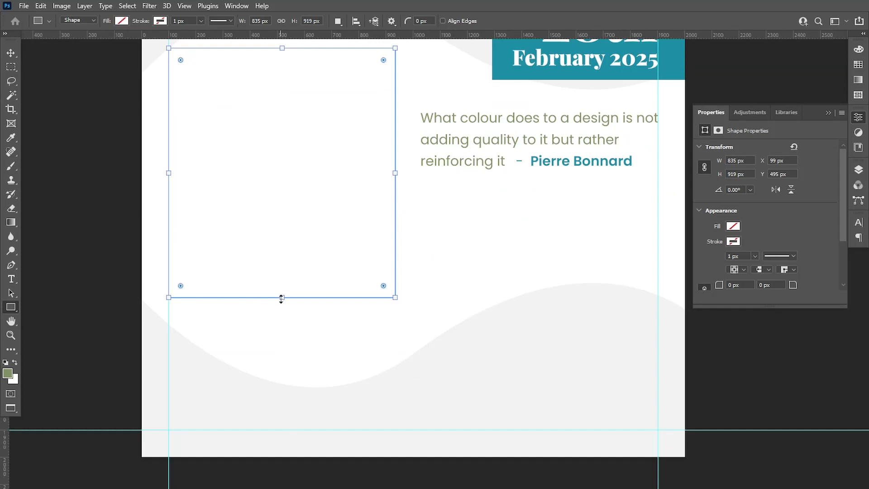
pyautogui.moveTo(281, 299); pyautogui.dragTo(280, 309)
pyautogui.moveTo(266, 201); pyautogui.dragTo(269, 262)
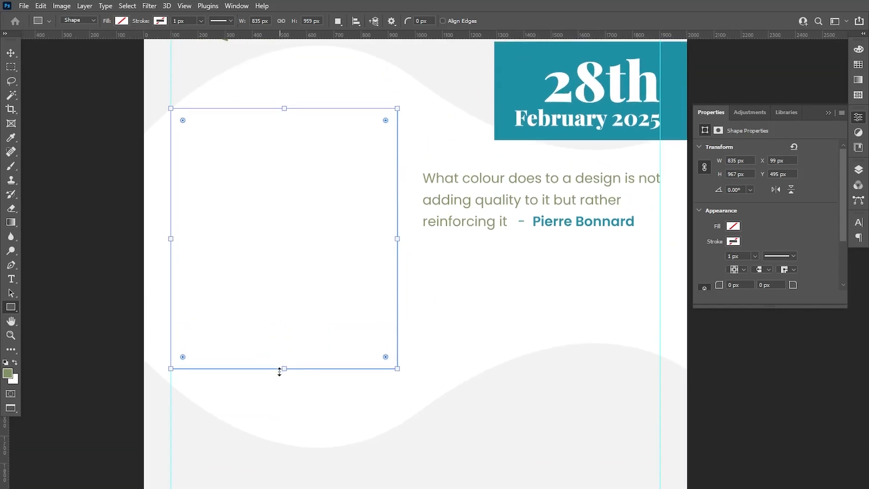
pyautogui.moveTo(279, 371); pyautogui.dragTo(279, 377)
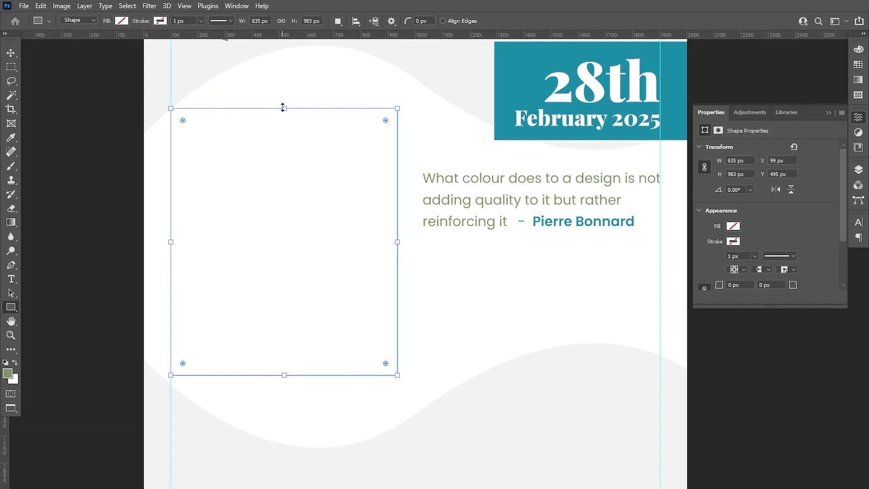
pyautogui.moveTo(283, 108); pyautogui.dragTo(283, 109)
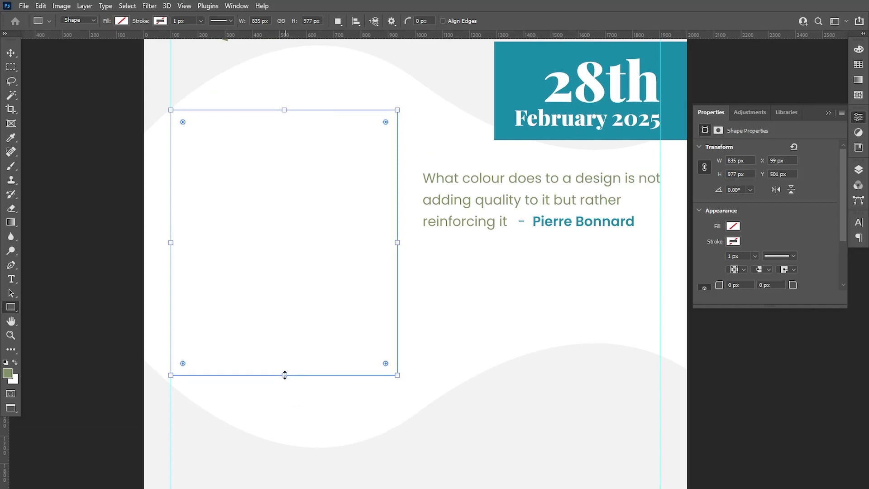
pyautogui.moveTo(285, 375); pyautogui.dragTo(283, 384)
pyautogui.moveTo(399, 333)
pyautogui.mouseDown()
pyautogui.moveTo(400, 305)
pyautogui.moveTo(400, 346)
pyautogui.mouseUp()
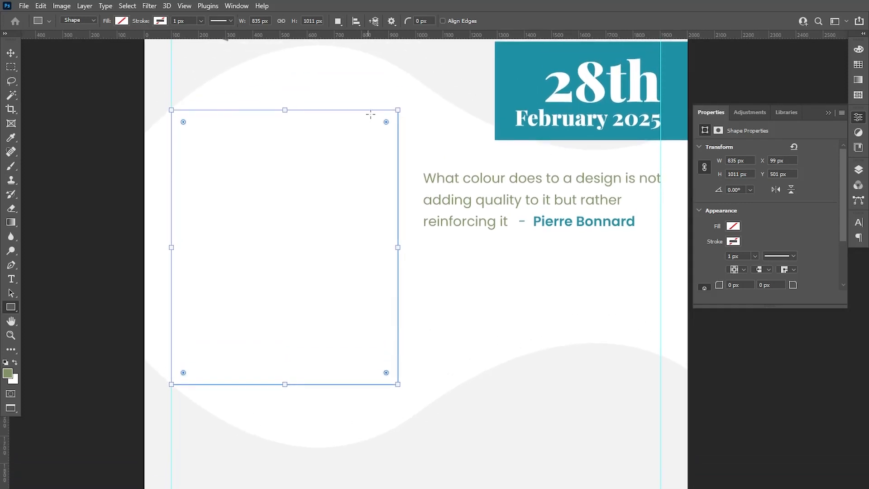
# - Round all four corners of the rectangle fully, to 430 px, and enlarge the shape to about 861 × 1089 px
pyautogui.moveTo(386, 123); pyautogui.dragTo(306, 232)
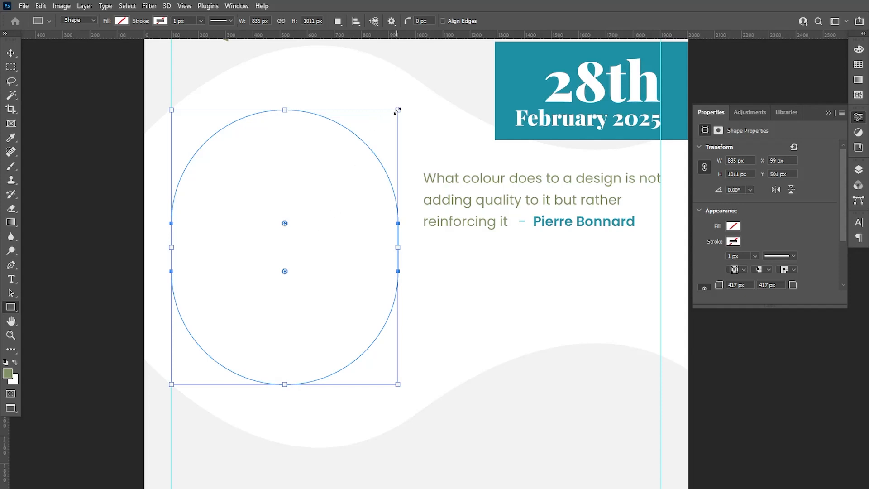
pyautogui.moveTo(397, 111); pyautogui.dragTo(403, 98)
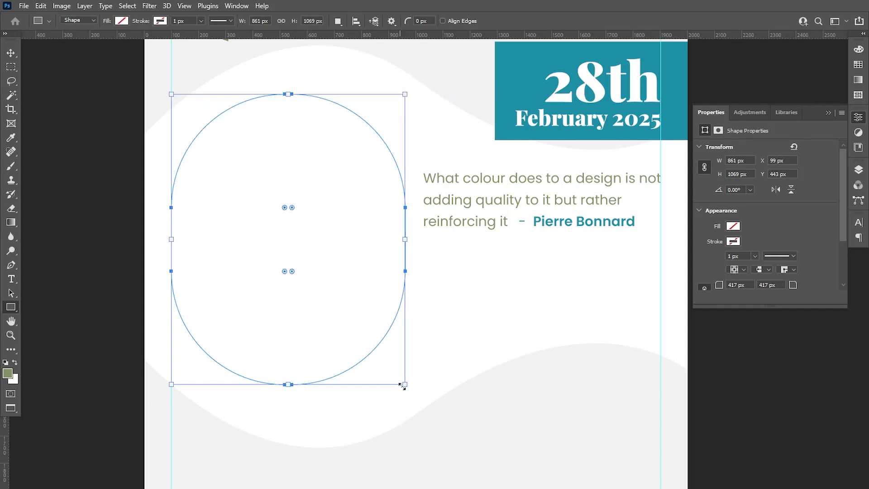
pyautogui.moveTo(405, 384); pyautogui.dragTo(406, 390)
pyautogui.moveTo(292, 277); pyautogui.dragTo(288, 294)
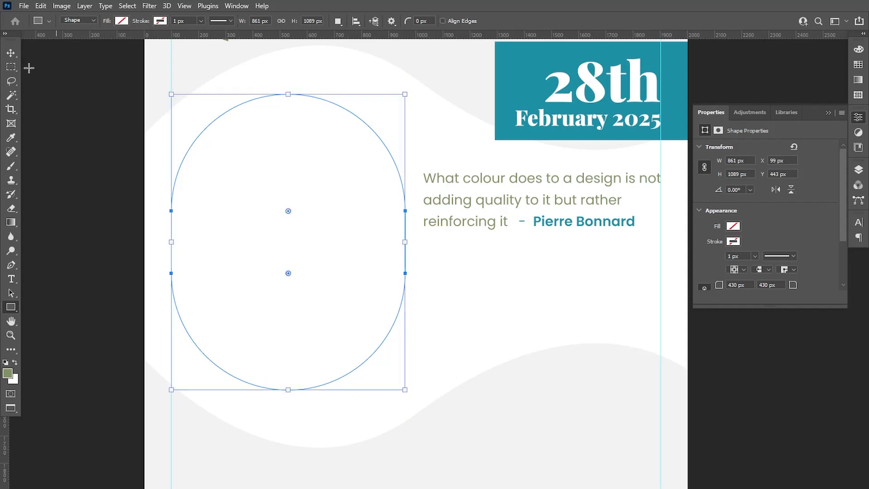
# - Fill the rounded shape with the recently used green and deselect it
pyautogui.click(122, 20)
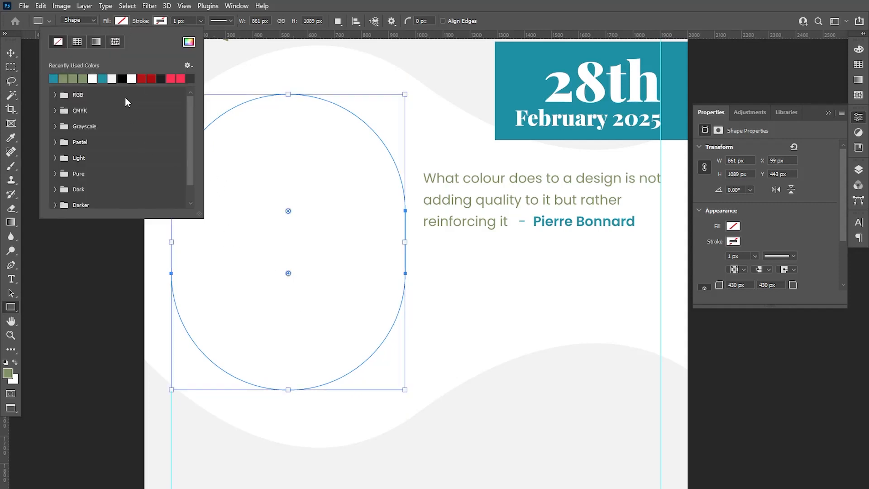
pyautogui.click(72, 77)
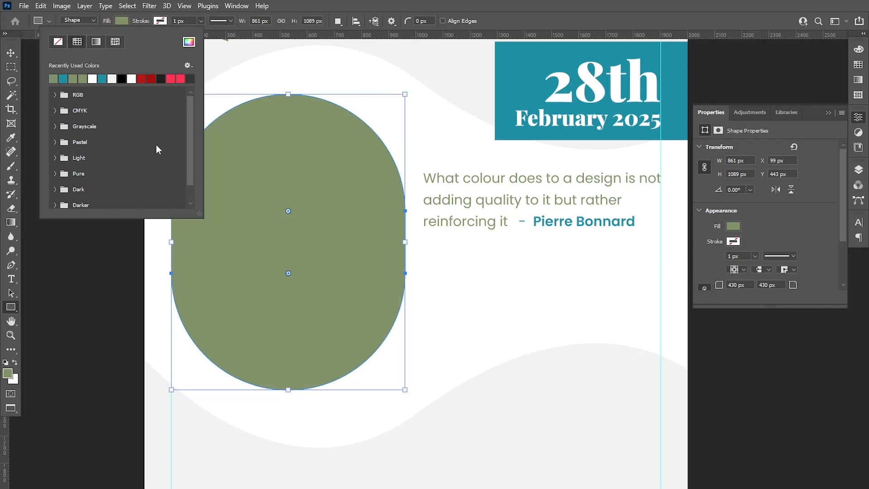
pyautogui.press('v')
pyautogui.click(455, 287)
# - Place the file "image" from the Instagram post folder as an embedded image
pyautogui.moveTo(424, 205); pyautogui.dragTo(430, 266)
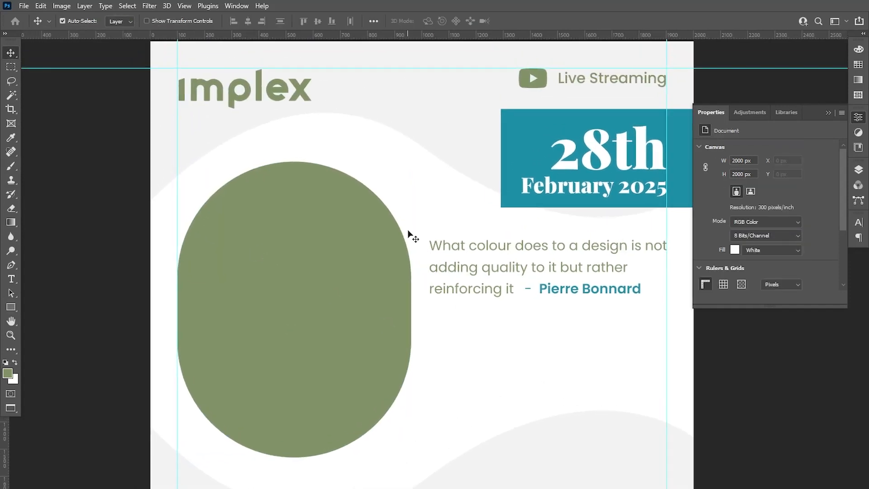
pyautogui.click(23, 6)
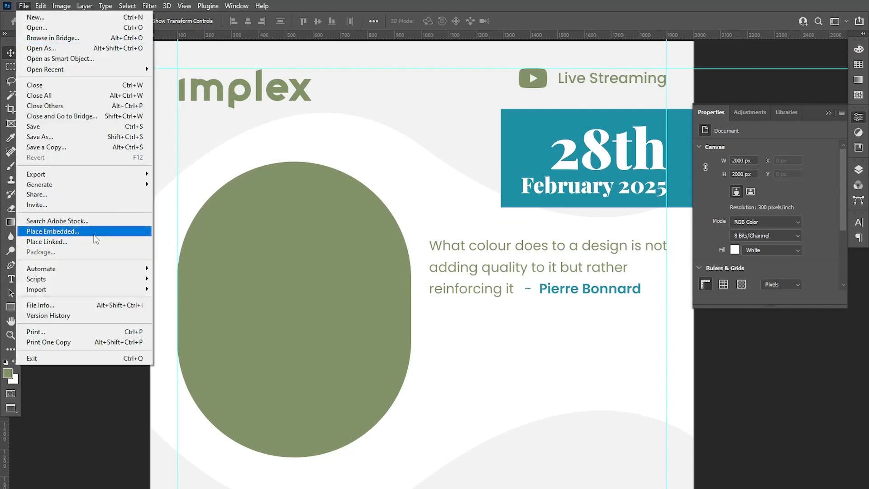
pyautogui.click(86, 231)
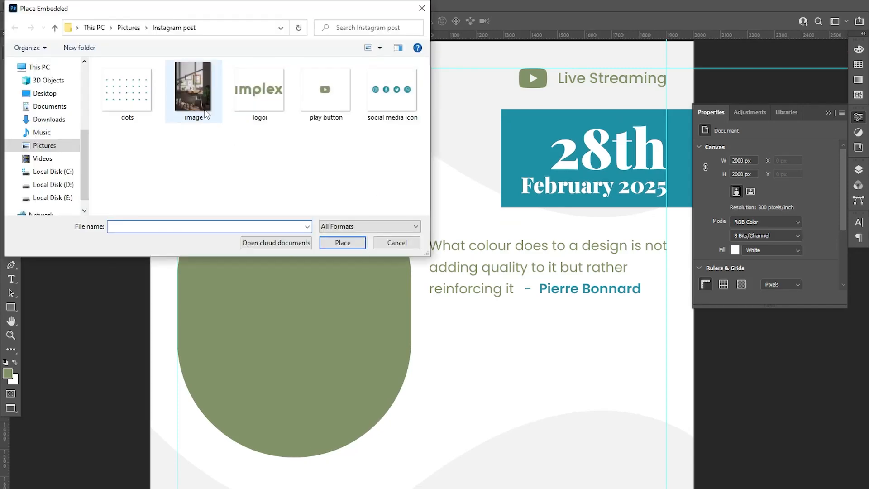
pyautogui.click(204, 114)
pyautogui.click(343, 243)
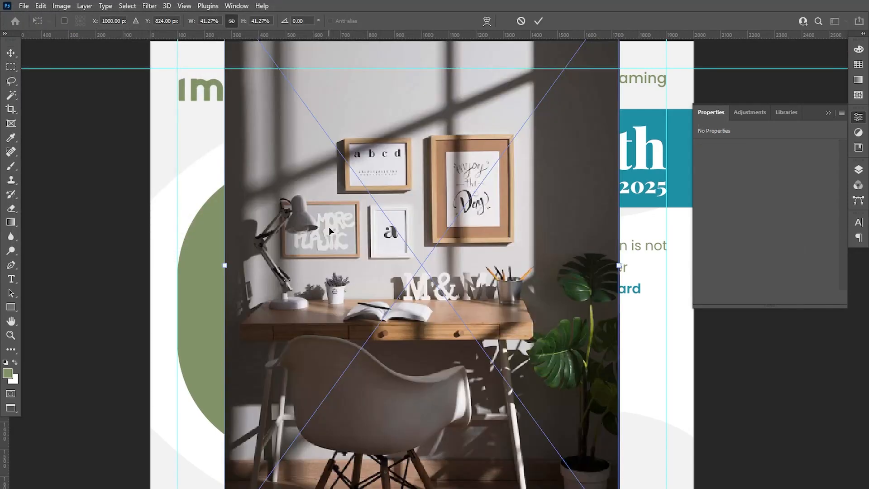
# - Scale the placed image to about 27.90%, position it over the green rounded shape, and clip it to that shape
pyautogui.moveTo(453, 220); pyautogui.dragTo(357, 252)
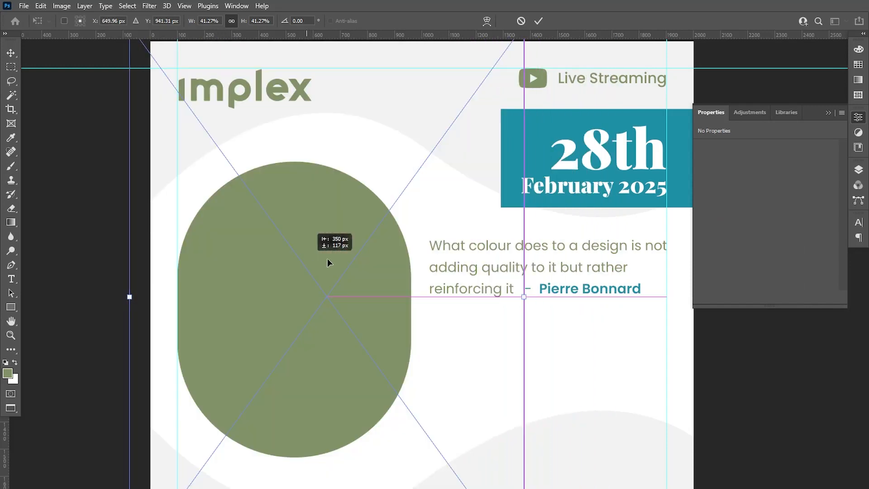
pyautogui.keyDown('alt'); pyautogui.click(358, 252); pyautogui.keyUp('alt')
pyautogui.moveTo(467, 106); pyautogui.dragTo(428, 163)
pyautogui.moveTo(401, 237); pyautogui.dragTo(382, 245)
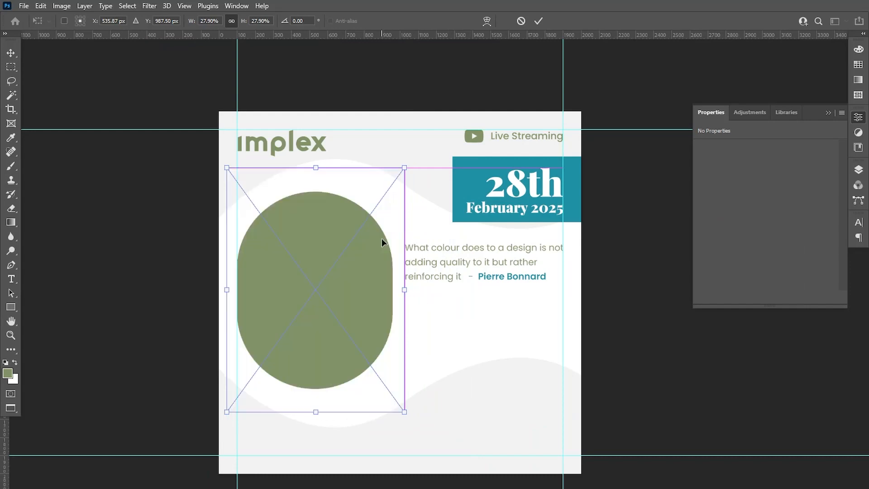
pyautogui.click(538, 21)
pyautogui.click(858, 171)
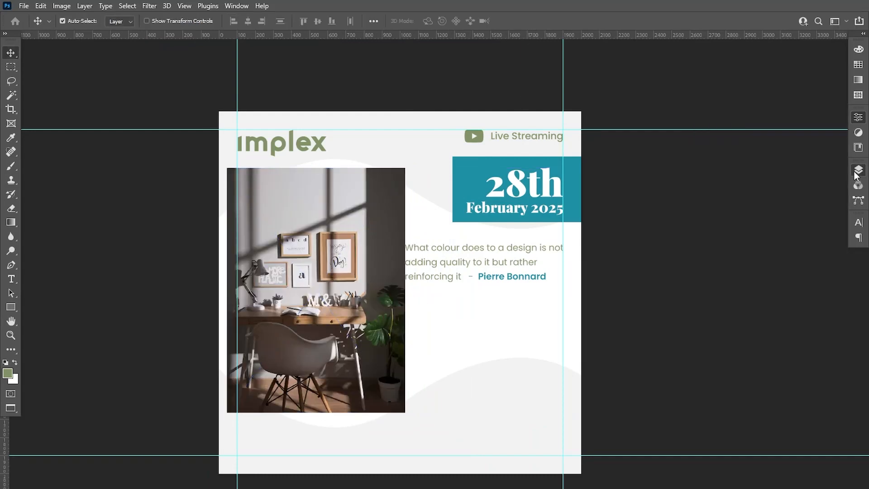
pyautogui.keyDown('alt'); pyautogui.click(764, 243); pyautogui.keyUp('alt')
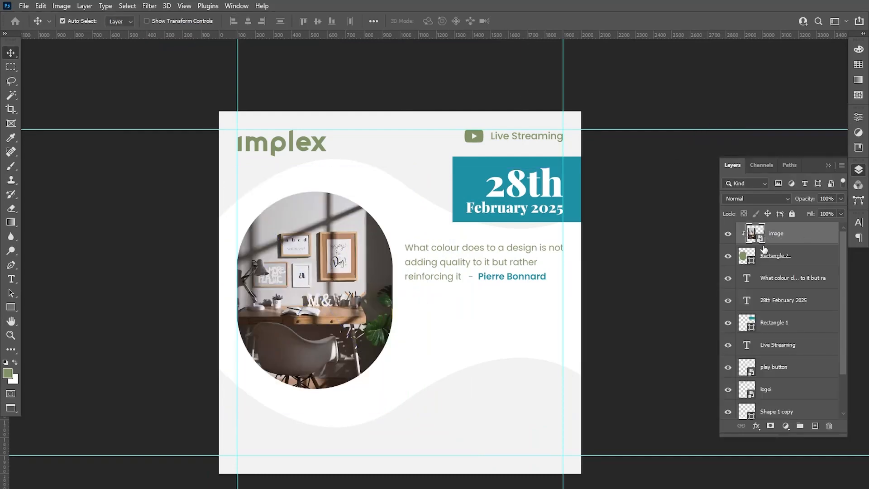
# - Scale down the clipped desk photo slightly inside the rounded shape
pyautogui.keyDown('ctrl'); pyautogui.click(346, 291); pyautogui.keyUp('ctrl')
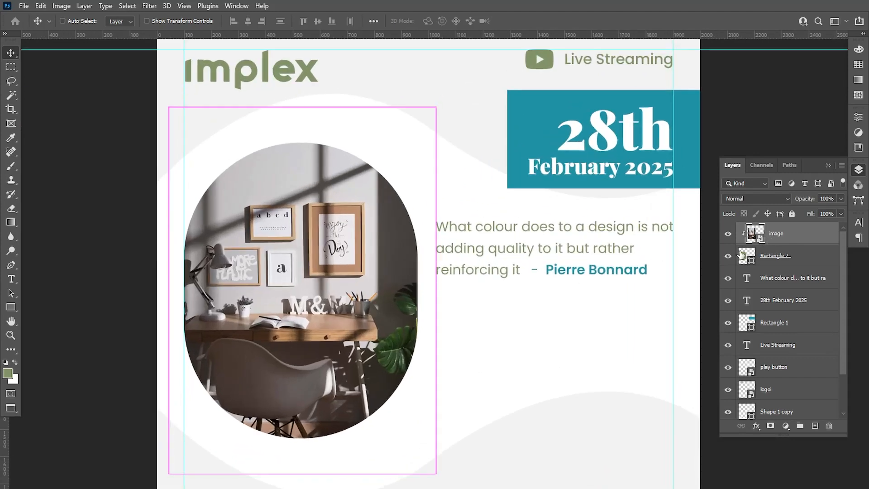
pyautogui.hotkey('ctrl', 't')
pyautogui.moveTo(436, 109); pyautogui.dragTo(423, 126)
pyautogui.click(538, 21)
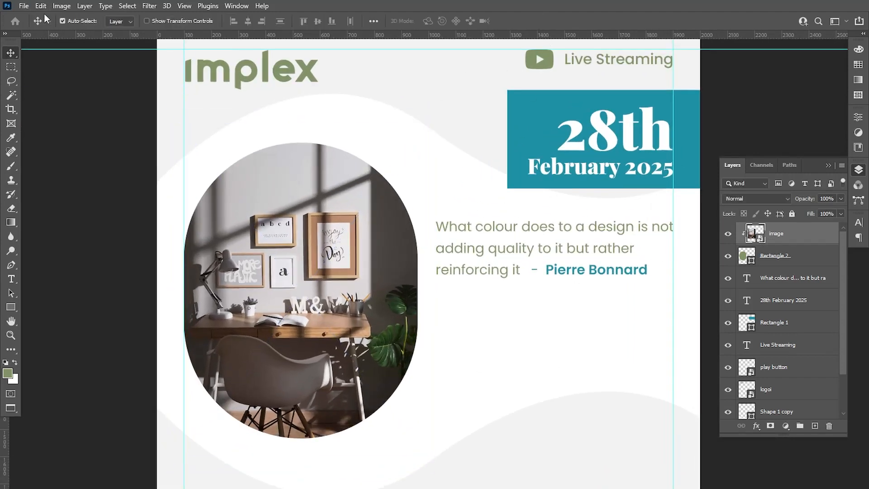
# - Place the file "dots" from the Instagram post folder as an embedded image over the photo's upper-left edge
pyautogui.click(23, 6)
pyautogui.click(70, 233)
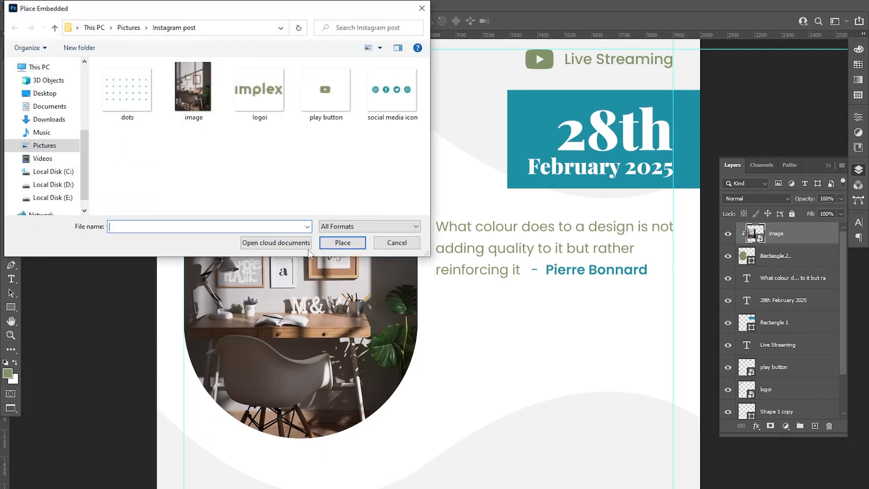
pyautogui.click(147, 99)
pyautogui.click(342, 243)
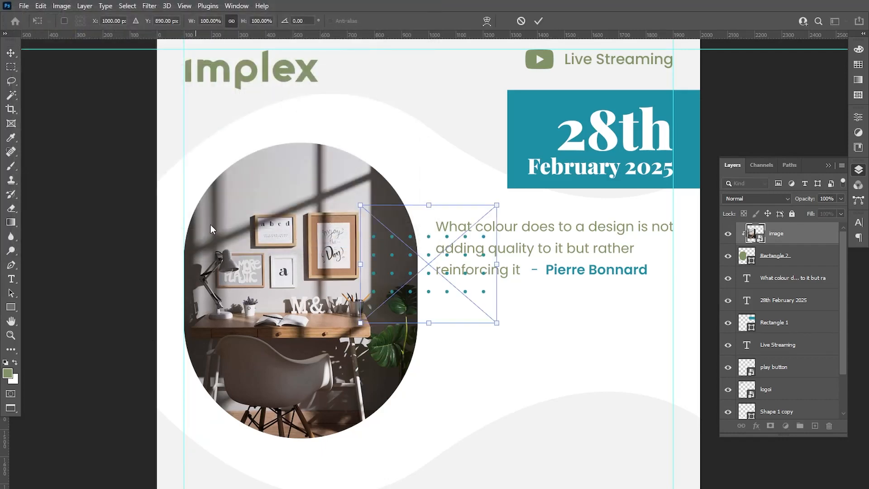
pyautogui.moveTo(393, 257); pyautogui.dragTo(185, 164)
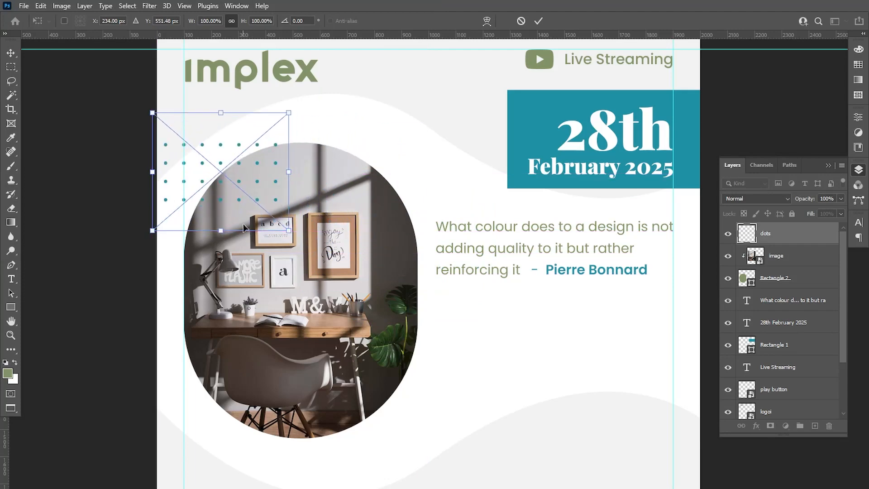
pyautogui.press('Return')
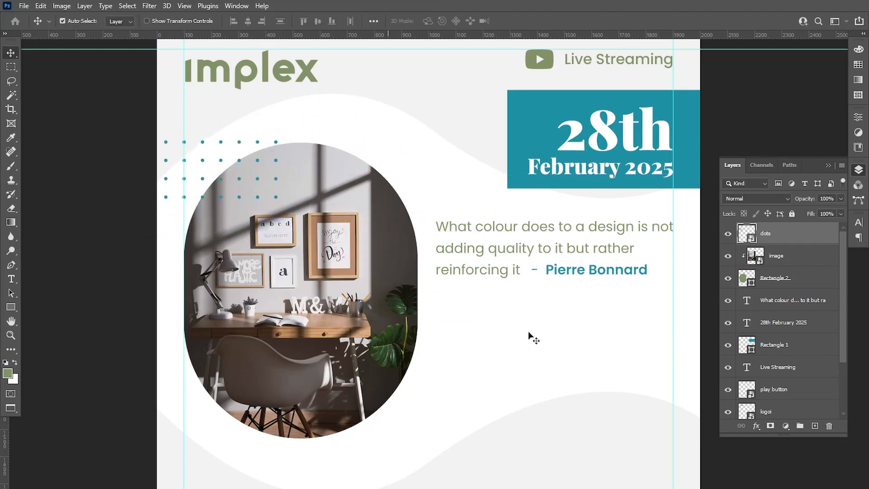
# - Nudge the dot pattern left and up so it sits close to the canvas's left edge
pyautogui.hotkey('shift', 'Left')
pyautogui.hotkey('shift', 'Up')
pyautogui.hotkey('shift', 'Up')
pyautogui.hotkey('shift', 'Up')
pyautogui.hotkey('shift', 'Up')
pyautogui.hotkey('shift', 'Up')
pyautogui.hotkey('shift', 'Up')
# - Duplicate the dot pattern straight down to the photo's lower-left edge and nudge the copy slightly up
pyautogui.scroll(-3, 250, 115)
pyautogui.moveTo(249, 110); pyautogui.dragTo(248, 424)
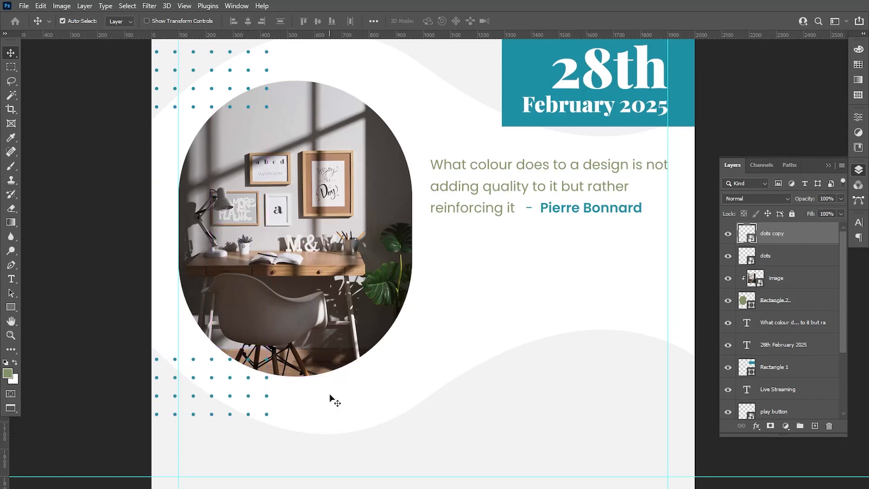
pyautogui.press('Up')
pyautogui.press('Up')
pyautogui.press('Up')
pyautogui.press('Up')
pyautogui.press('Up')
pyautogui.press('Up')
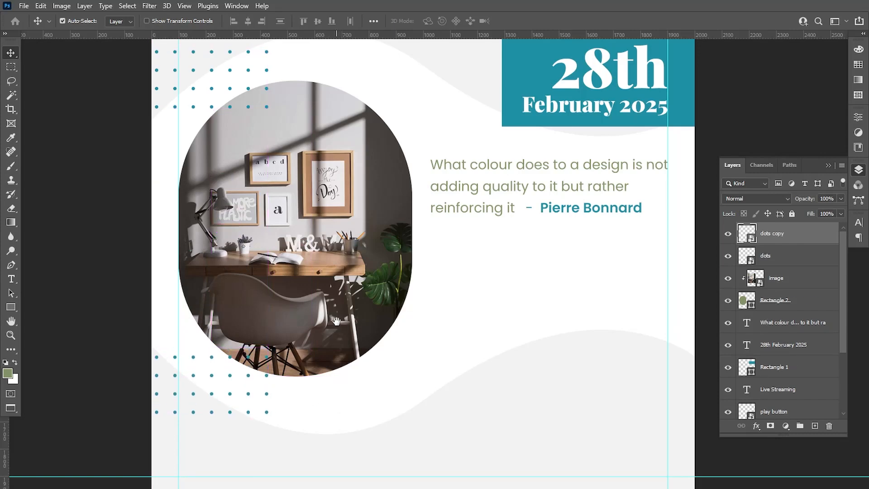
# - Draw a rectangle about 1171 × 406 px below the quote and fill it with the recently used teal
pyautogui.moveTo(335, 319); pyautogui.dragTo(334, 376)
pyautogui.moveTo(501, 350); pyautogui.dragTo(415, 347)
pyautogui.moveTo(412, 320); pyautogui.dragTo(413, 317)
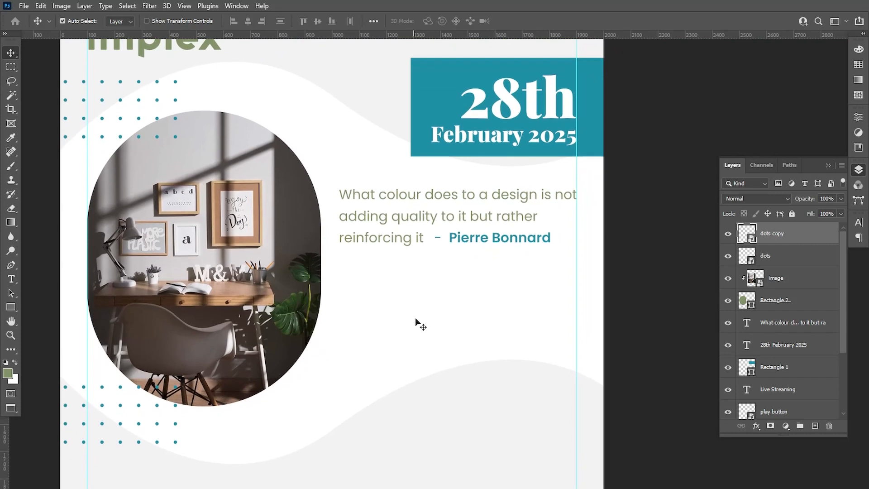
pyautogui.moveTo(493, 306); pyautogui.dragTo(468, 284)
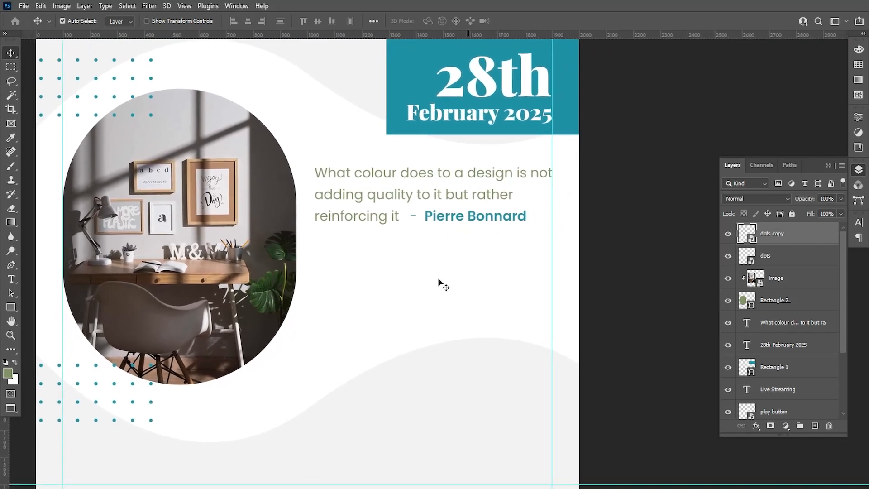
pyautogui.press('u')
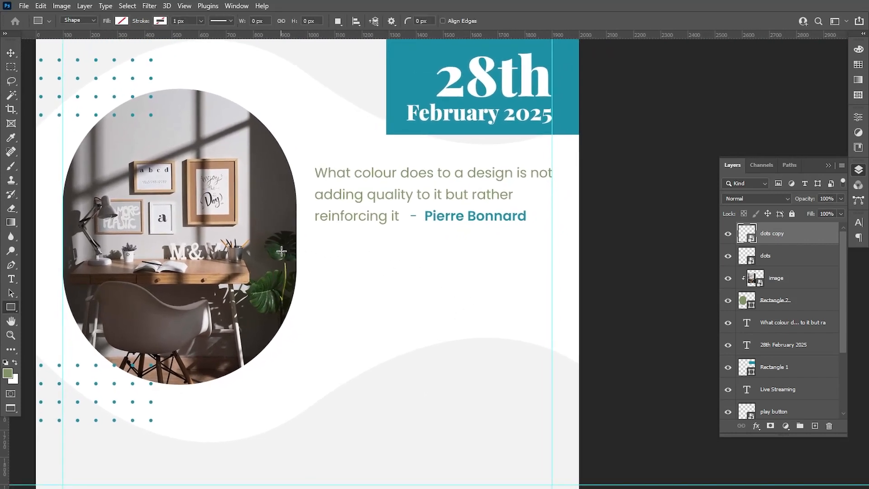
pyautogui.moveTo(282, 252); pyautogui.dragTo(601, 361)
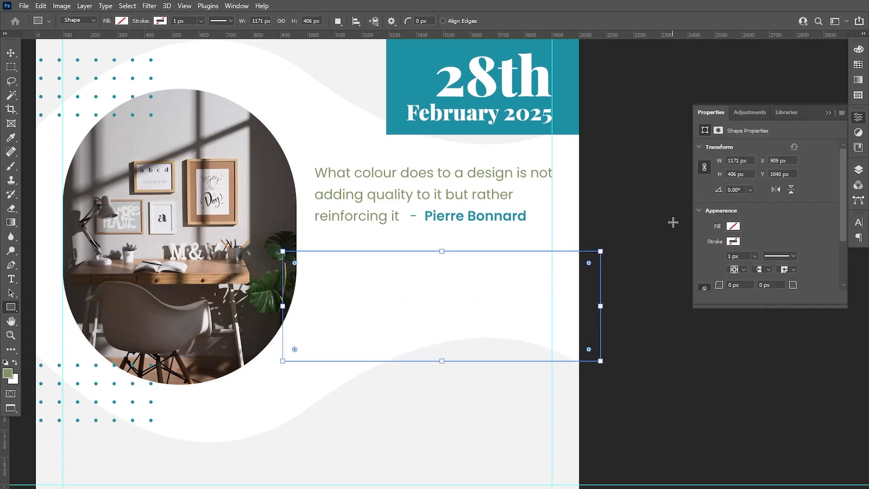
pyautogui.click(733, 226)
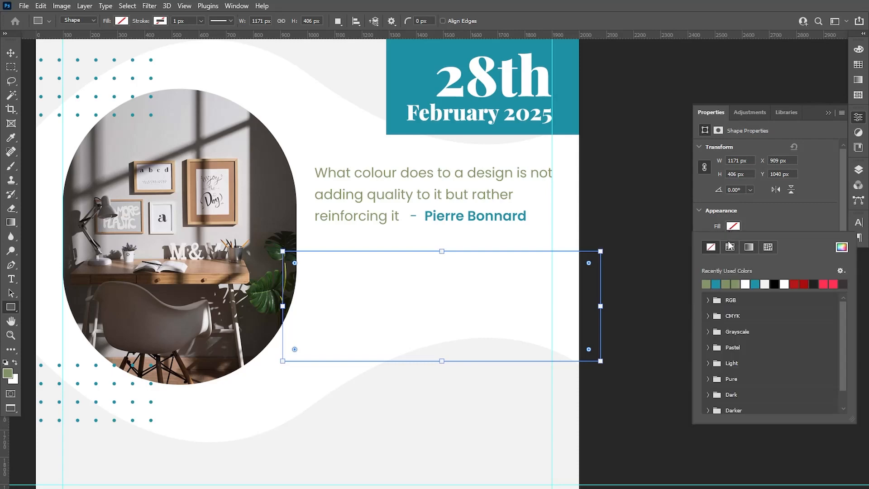
pyautogui.click(717, 283)
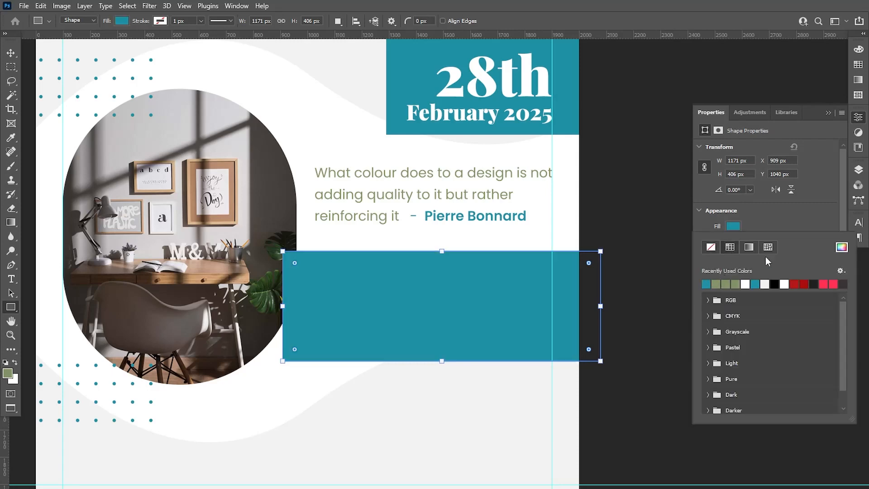
pyautogui.click(140, 207)
pyautogui.click(6, 52)
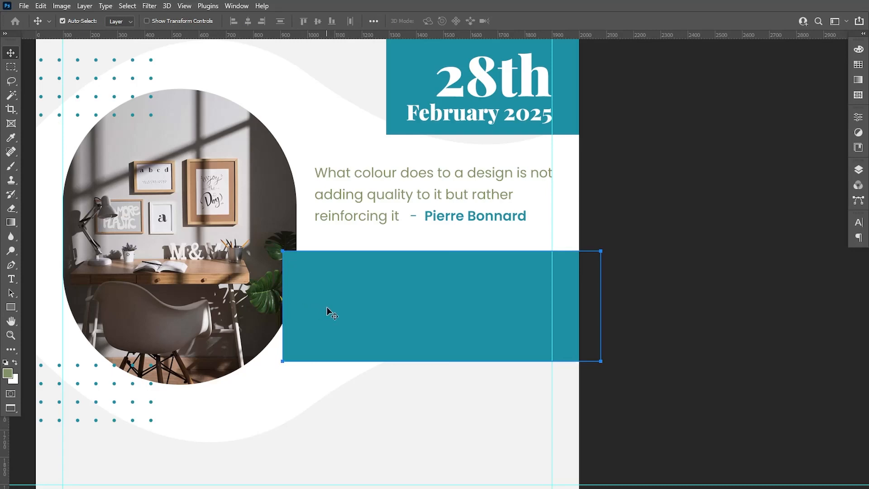
# - Move the new teal rectangle left over the photo and nudge it up, centring it at about X 1464.5 px, Y 1219 px
pyautogui.moveTo(330, 311); pyautogui.dragTo(321, 312)
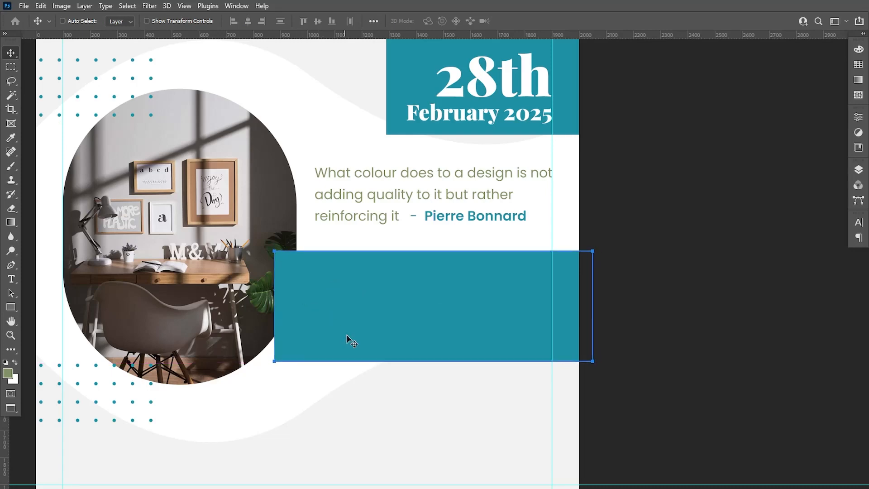
pyautogui.hotkey('ctrl', 't')
pyautogui.press('Up')
pyautogui.press('Up')
pyautogui.press('Up')
pyautogui.press('Up')
pyautogui.press('Up')
pyautogui.press('Up')
pyautogui.press('Up')
pyautogui.press('Up')
pyautogui.press('Up')
pyautogui.press('Up')
pyautogui.press('Up')
pyautogui.press('Up')
pyautogui.press('Up')
pyautogui.press('Up')
pyautogui.press('Up')
pyautogui.press('Up')
pyautogui.press('Up')
pyautogui.press('Up')
pyautogui.press('Up')
pyautogui.press('Up')
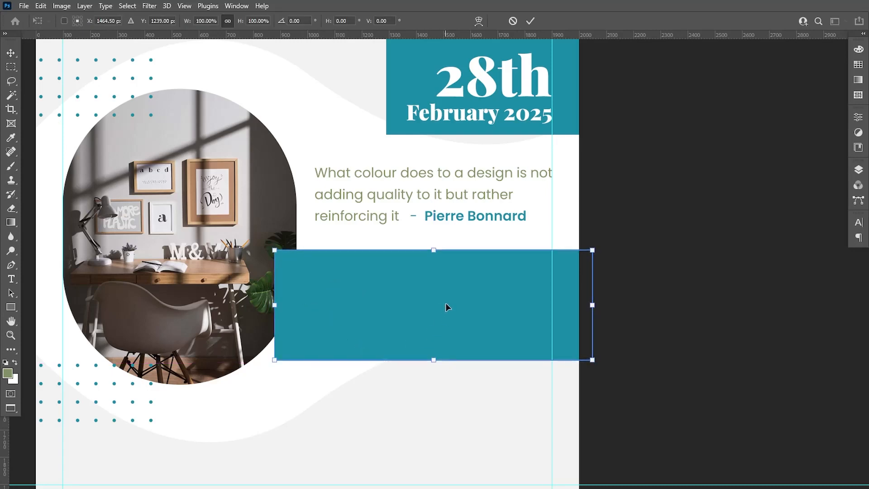
pyautogui.press('Down')
pyautogui.press('Down')
pyautogui.press('Down')
pyautogui.press('Down')
pyautogui.press('Down')
pyautogui.press('Down')
pyautogui.press('Down')
pyautogui.press('Down')
pyautogui.press('Down')
pyautogui.press('Down')
pyautogui.press('Down')
pyautogui.press('Down')
pyautogui.press('Down')
pyautogui.press('Down')
pyautogui.press('Down')
pyautogui.press('Down')
pyautogui.press('Down')
pyautogui.press('Down')
pyautogui.press('Down')
pyautogui.press('Down')
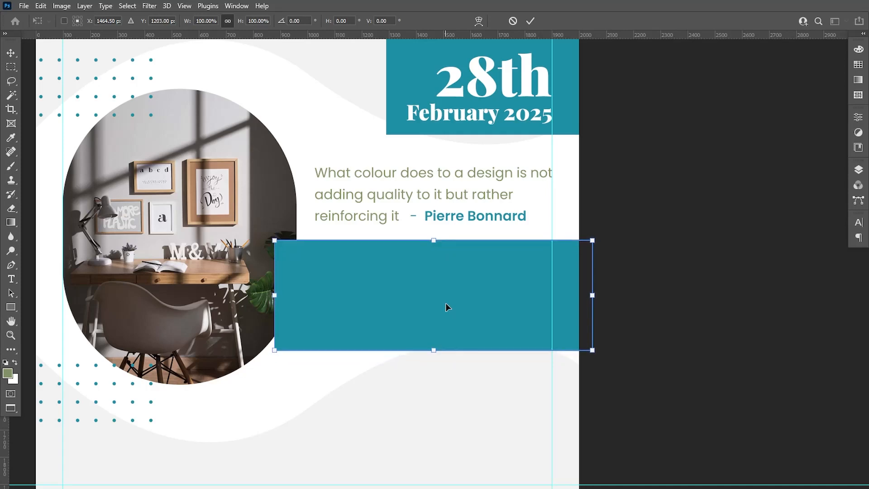
pyautogui.press('Up')
pyautogui.press('Up')
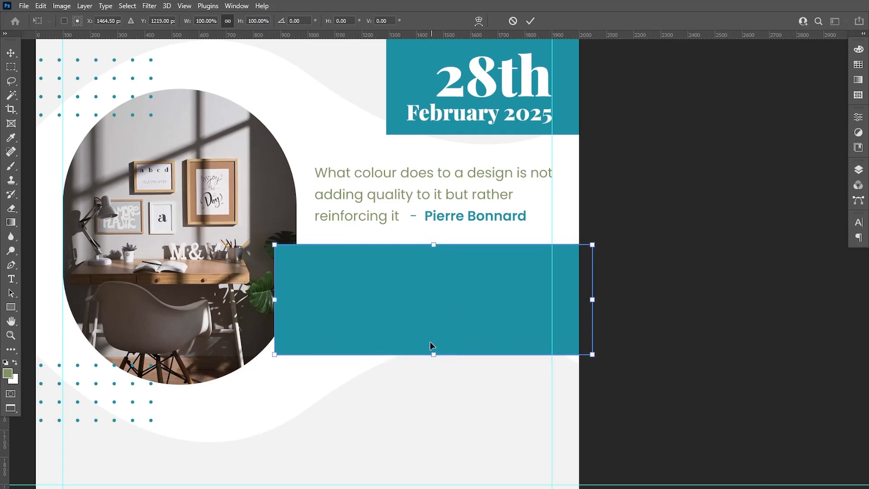
# - Enlarge the teal rectangle below the quote to about 104.53%, extending it down and further left over the photo
pyautogui.moveTo(432, 357); pyautogui.dragTo(431, 358)
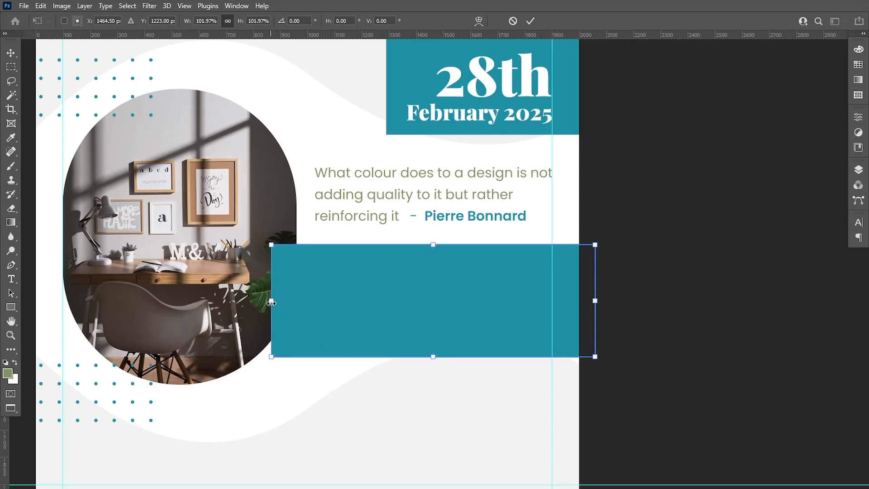
pyautogui.moveTo(271, 303); pyautogui.dragTo(263, 300)
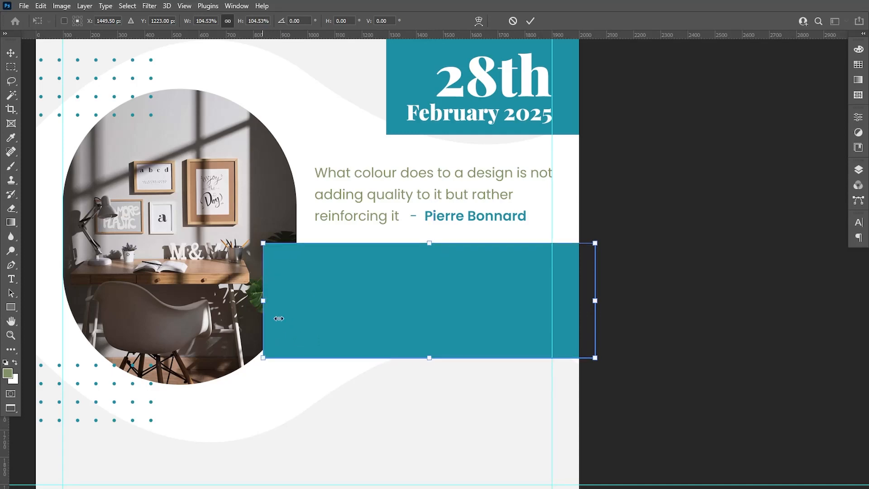
pyautogui.press('Return')
# - Add the two-line text "Shaping your" / "Need" in the empty area below the teal rectangle
pyautogui.click(11, 279)
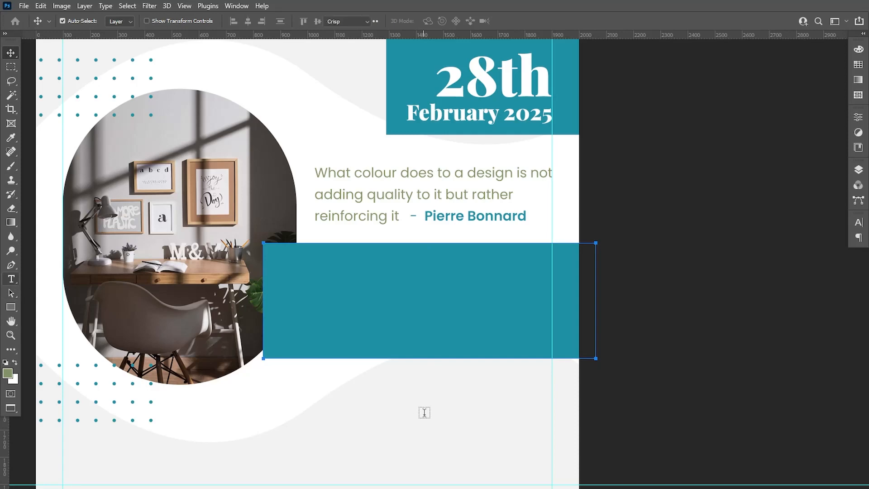
pyautogui.scroll(2, 382, 394)
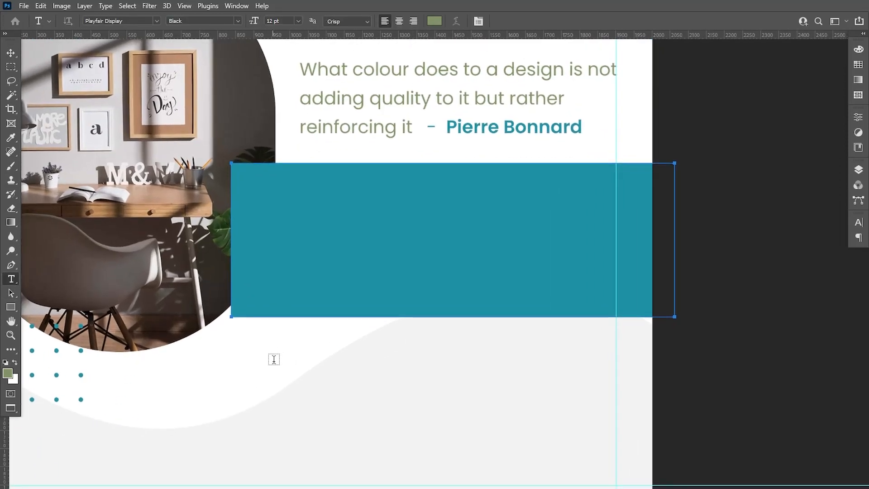
pyautogui.click(272, 383)
pyautogui.write('S')
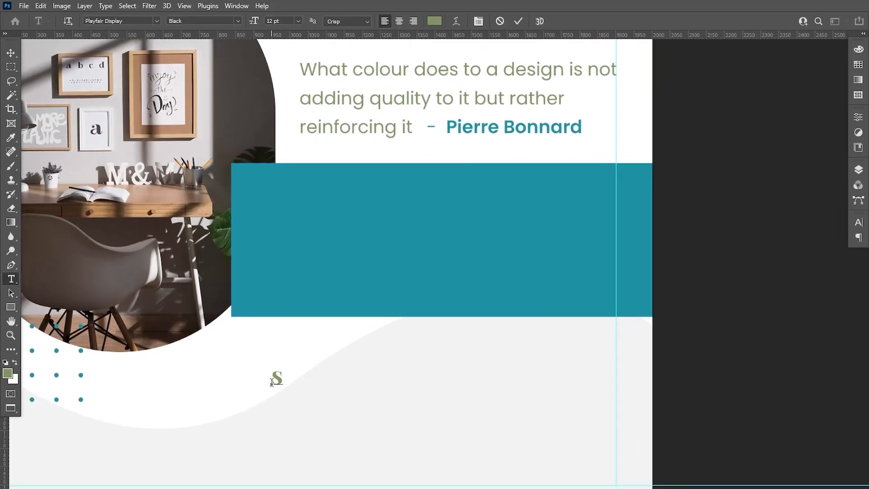
pyautogui.write('haping your')
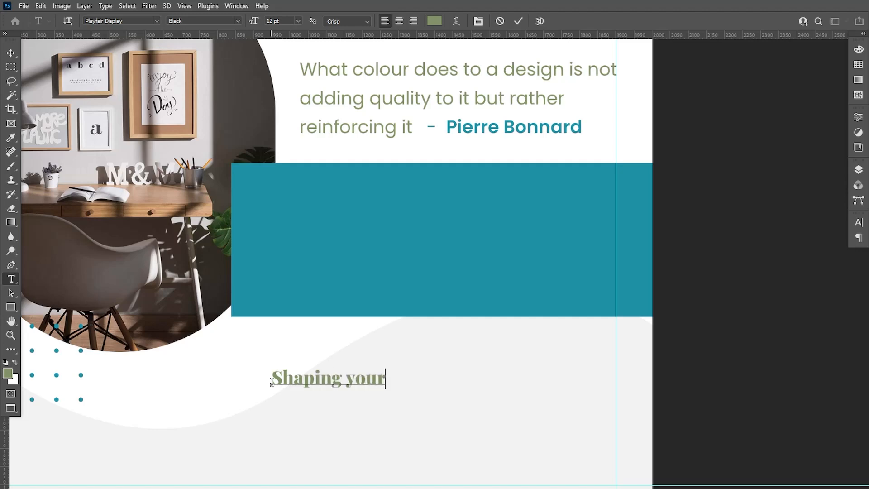
pyautogui.press('Return')
pyautogui.write('Nee')
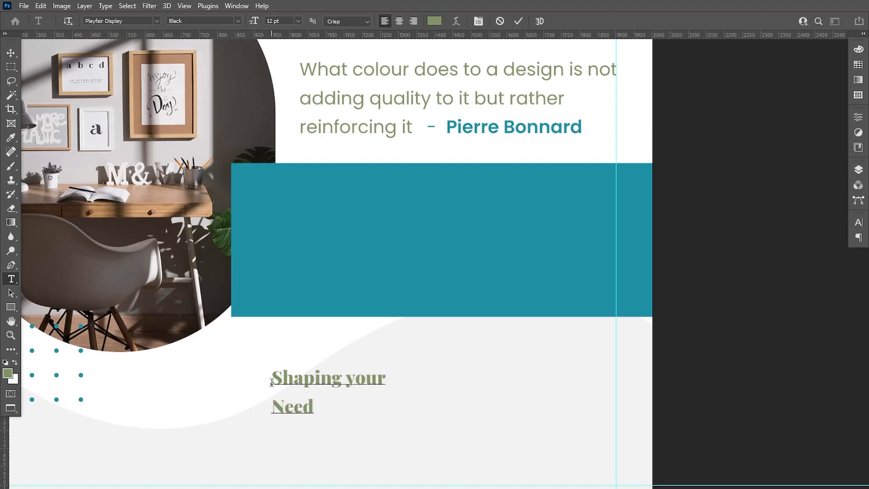
# - Move the "Shaping your Need" text onto the teal rectangle
pyautogui.hotkey('ctrl', 'a')
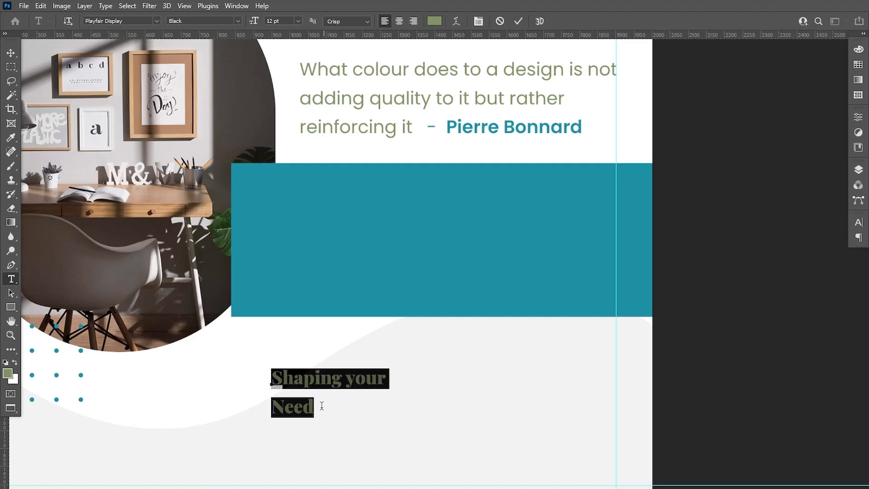
pyautogui.click(11, 52)
pyautogui.moveTo(312, 399); pyautogui.dragTo(358, 204)
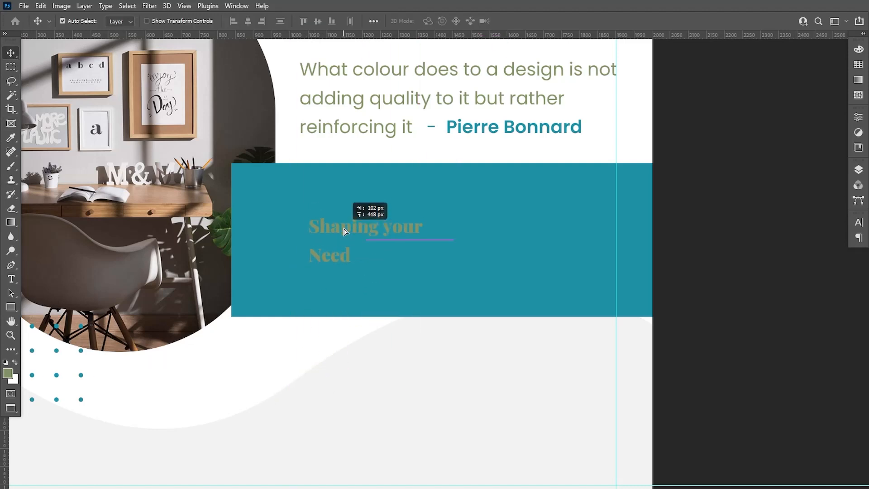
# - Set the colour of the whole "Shaping your Need" text to white, ffffff
pyautogui.click(11, 280)
pyautogui.moveTo(309, 225); pyautogui.dragTo(356, 260)
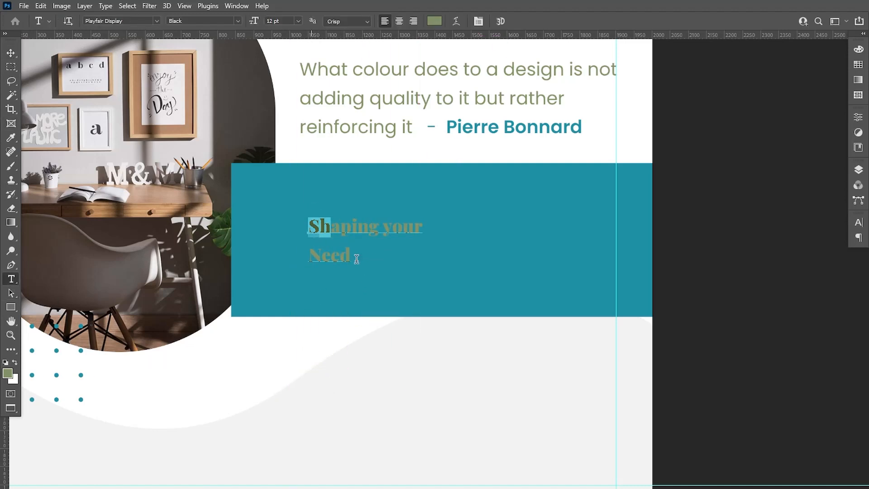
pyautogui.click(434, 21)
pyautogui.write('ffffff')
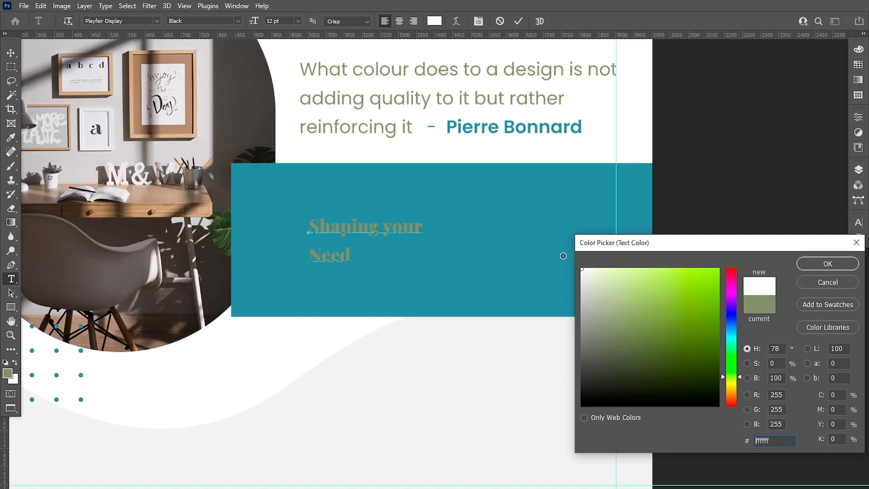
pyautogui.click(811, 264)
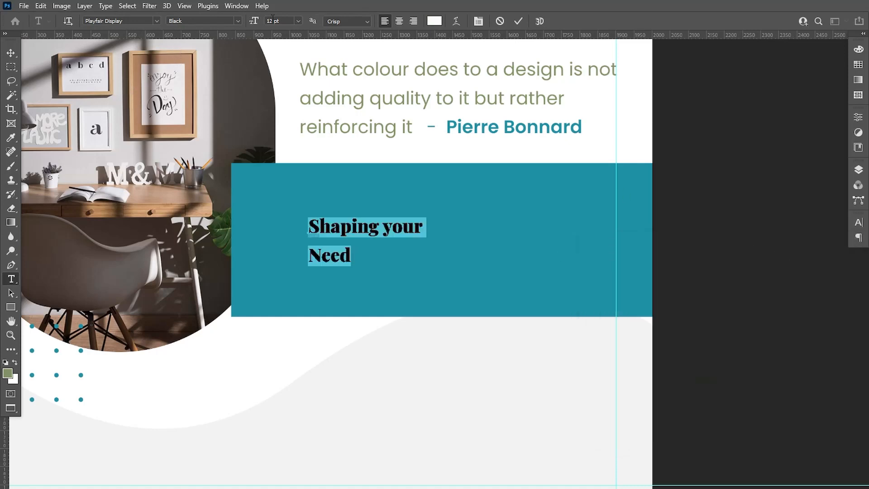
# - Set the "Shaping your Need" text to a 32 pt font size with 37 pt leading
pyautogui.write('3')
pyautogui.press('Return')
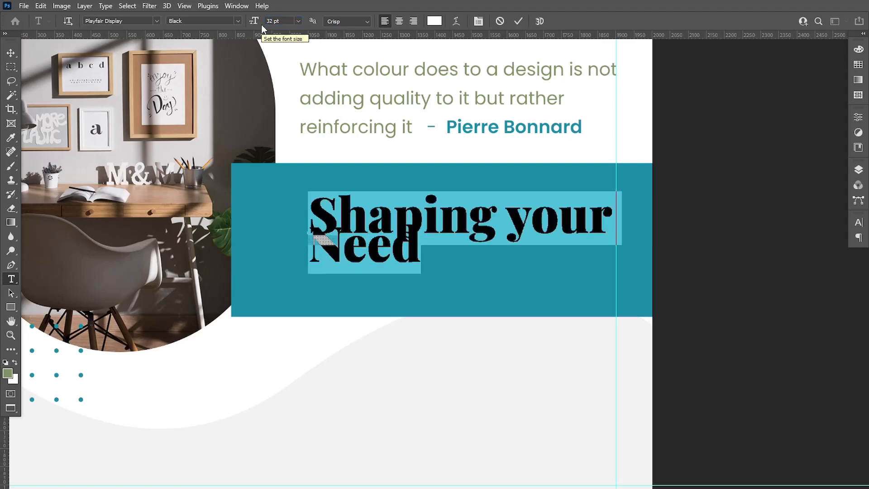
pyautogui.click(858, 222)
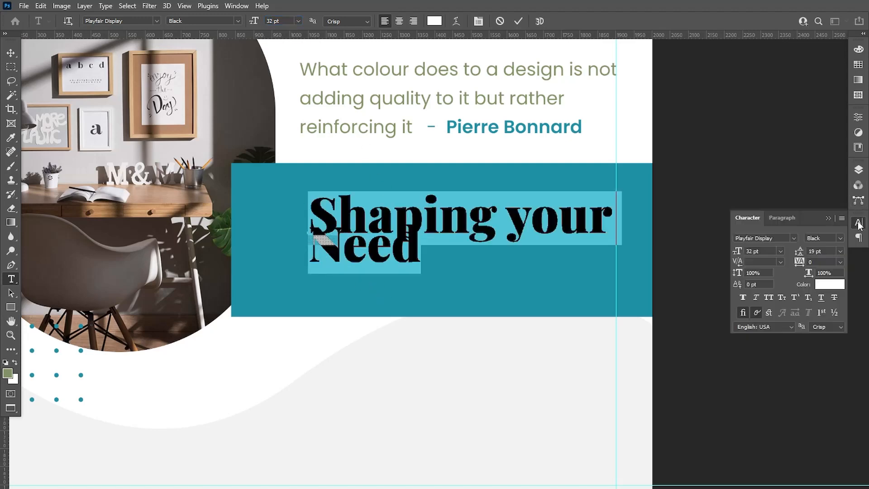
pyautogui.moveTo(801, 255); pyautogui.dragTo(812, 256)
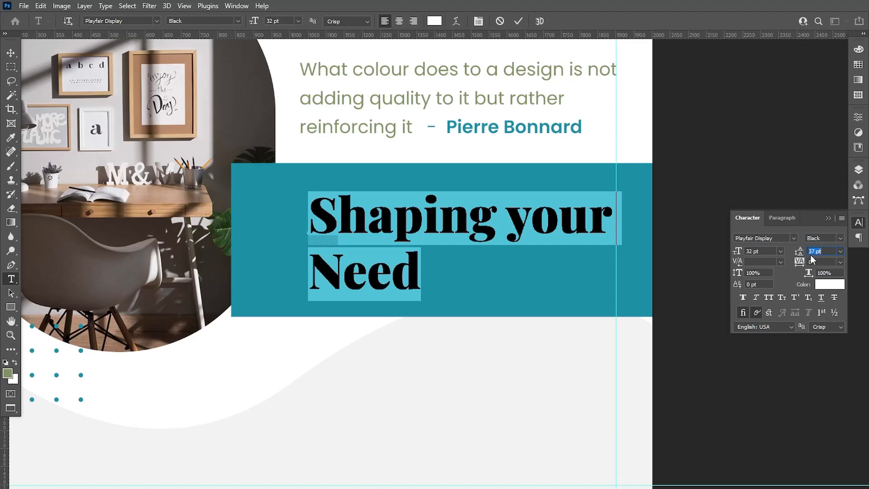
pyautogui.click(10, 53)
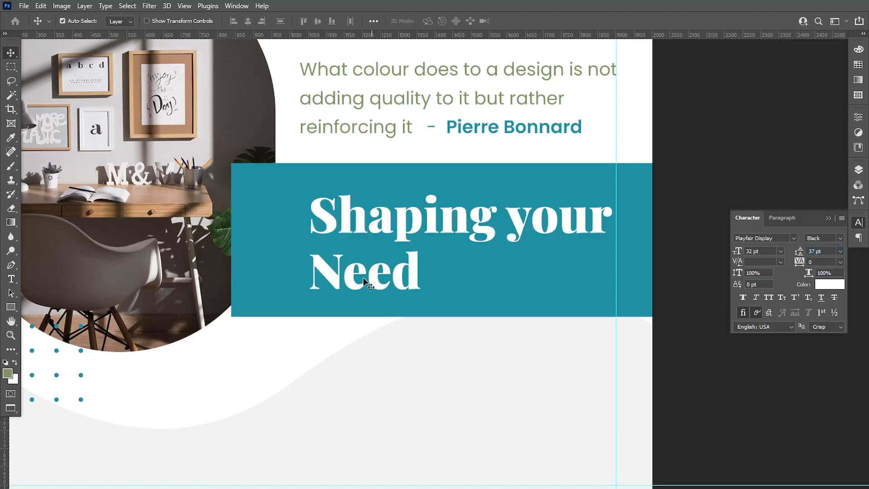
# - Shift the "Shaping your Need" text left to line up with the left edge of the quote text
pyautogui.moveTo(352, 274); pyautogui.dragTo(341, 274)
pyautogui.scroll(-5, 379, 330)
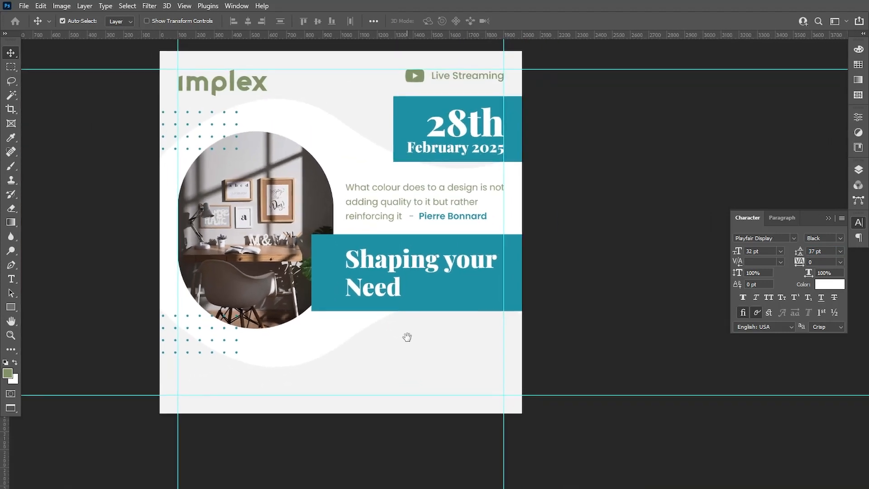
pyautogui.moveTo(407, 337); pyautogui.dragTo(410, 288)
pyautogui.click(392, 310)
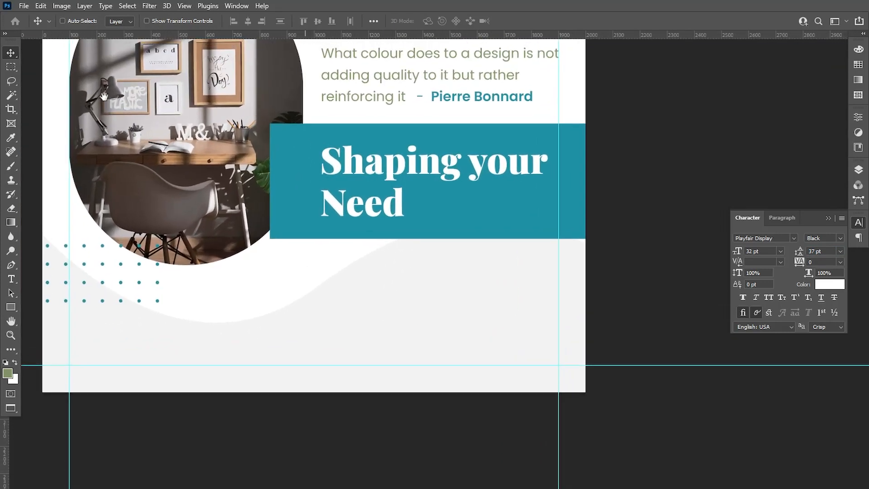
# - Place the embedded "social media icon" image below the teal banner, aligned with the headline's left edge
pyautogui.click(23, 6)
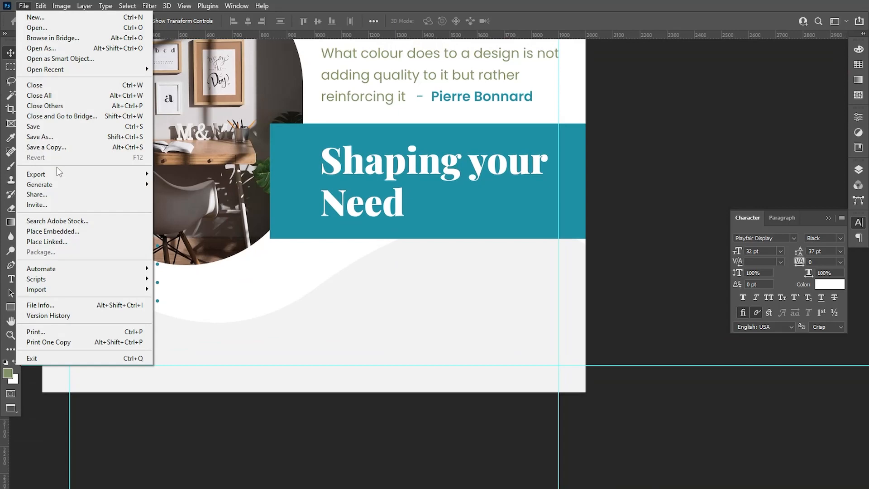
pyautogui.click(53, 231)
pyautogui.click(392, 90)
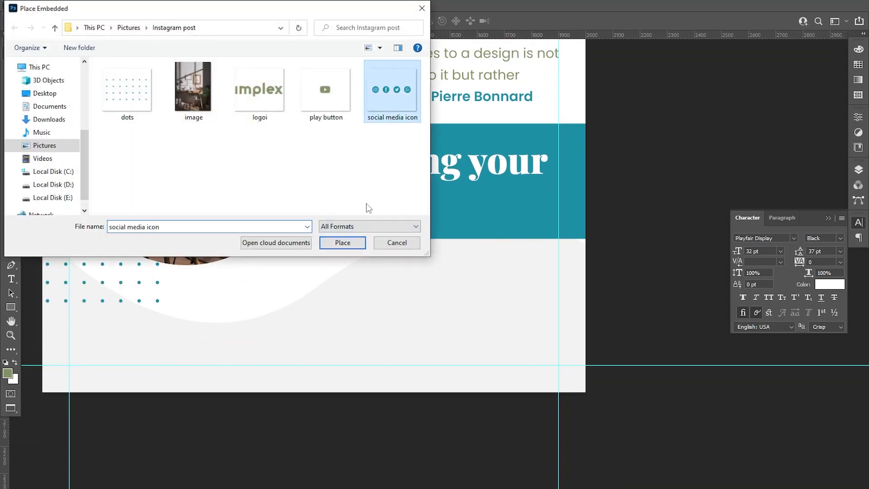
pyautogui.click(343, 243)
pyautogui.moveTo(265, 222); pyautogui.dragTo(315, 262)
pyautogui.click(538, 21)
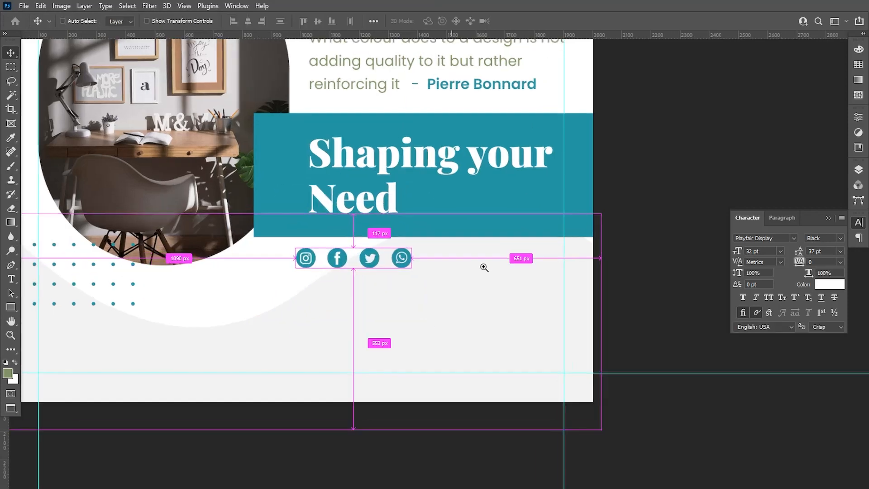
pyautogui.scroll(2, 483, 267)
pyautogui.moveTo(291, 263); pyautogui.dragTo(307, 263)
# - Add the text "Your account" in the grey area below the social media icons
pyautogui.click(11, 279)
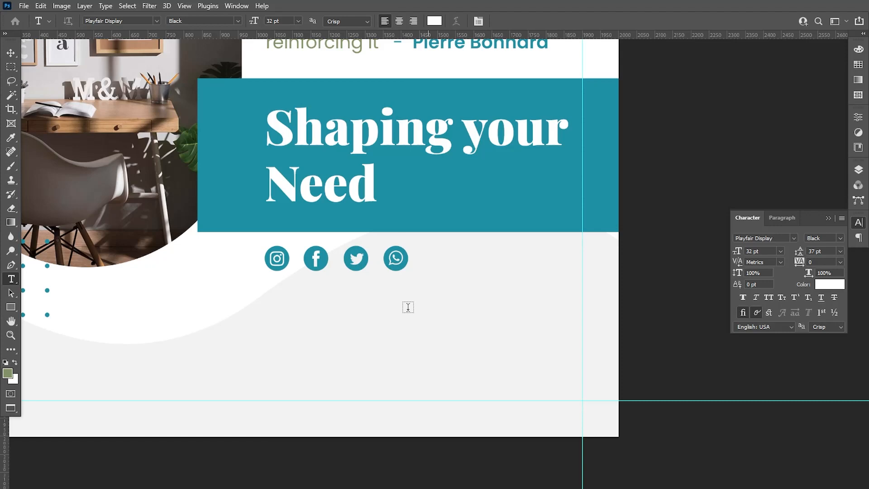
pyautogui.click(386, 312)
pyautogui.write('Yo')
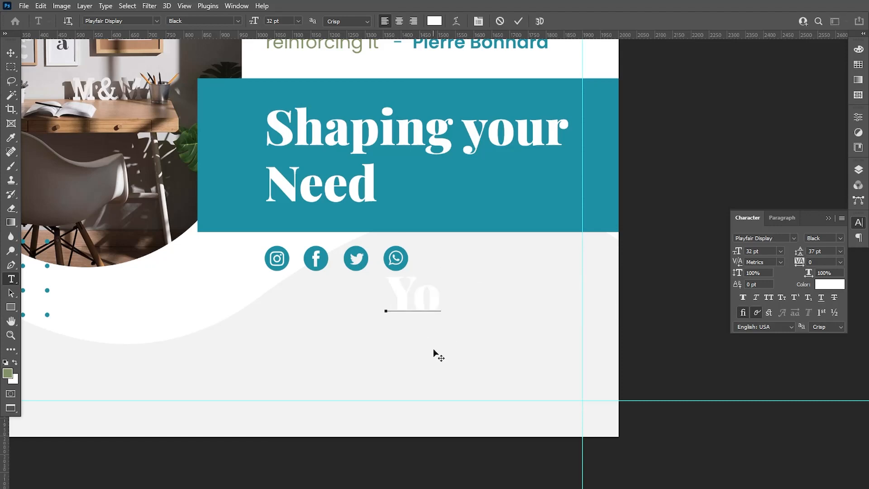
pyautogui.write('ur account')
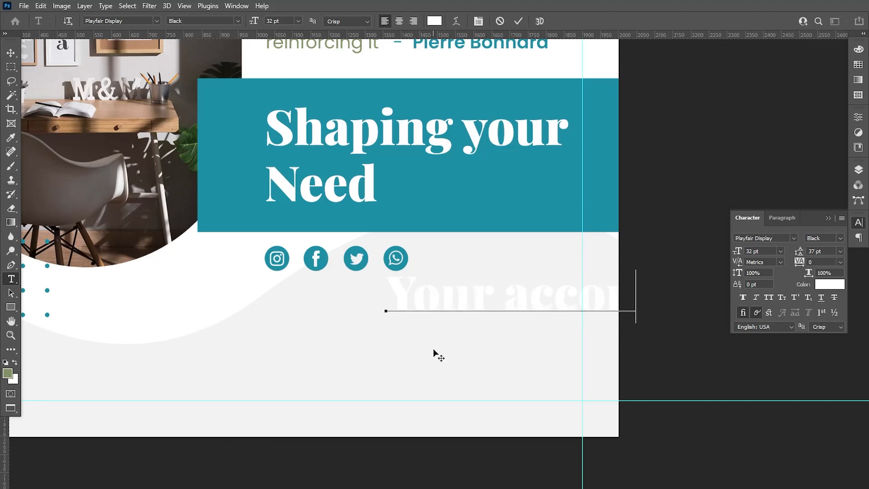
# - Colour the whole "Your account" text with the teal sampled from the headline banner
pyautogui.hotkey('ctrl', 'a')
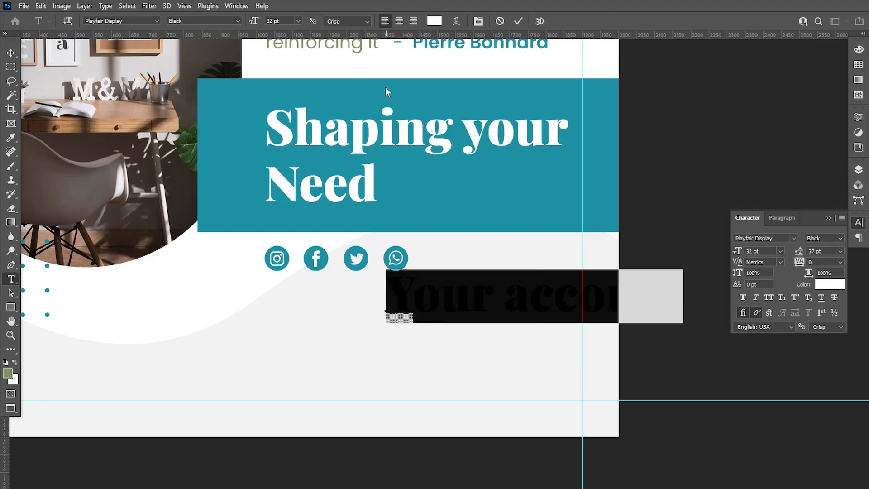
pyautogui.click(433, 21)
pyautogui.click(423, 184)
pyautogui.press('Return')
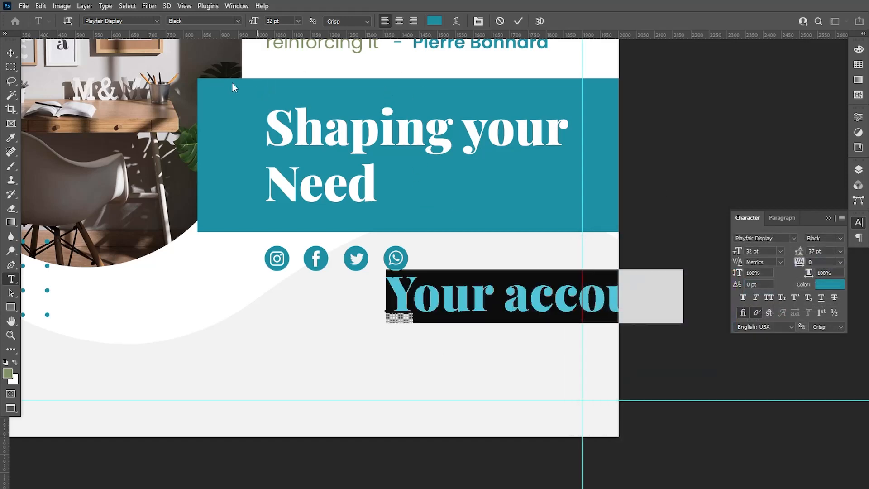
# - Set the "Your account" text to Poppins Medium at 13 pt and move it beside the WhatsApp icon, level with the icon row
pyautogui.click(131, 21)
pyautogui.write('po')
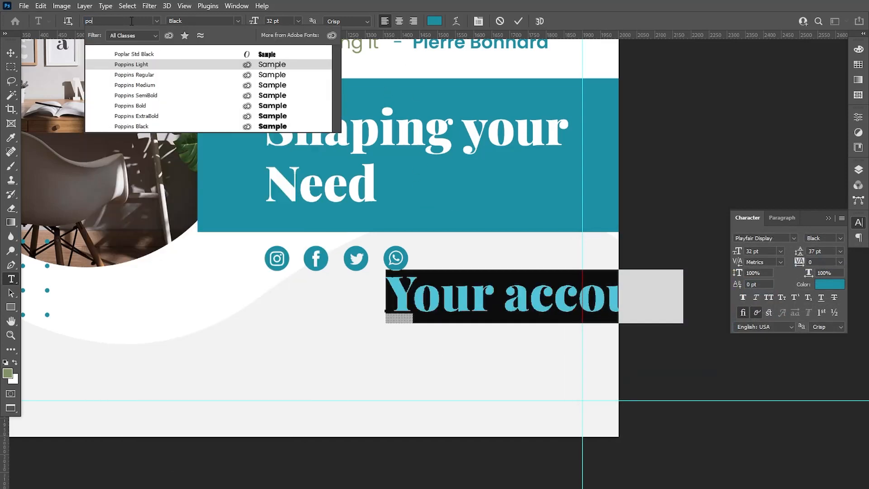
pyautogui.write('pp')
pyautogui.press('Down')
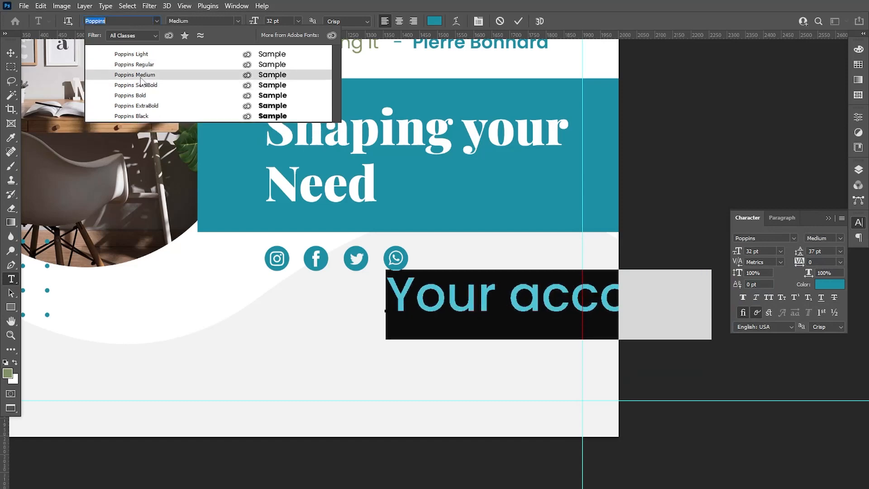
pyautogui.press('Return')
pyautogui.write('13')
pyautogui.press('Return')
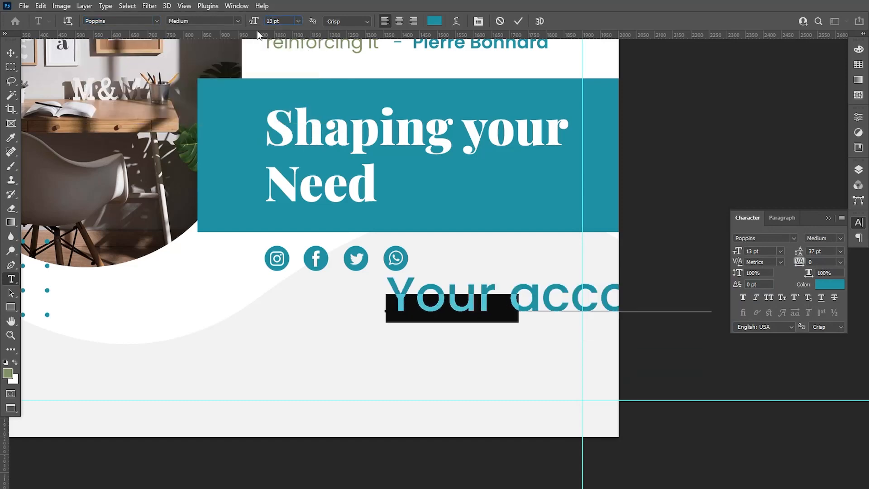
pyautogui.click(10, 52)
pyautogui.moveTo(447, 290); pyautogui.dragTo(491, 249)
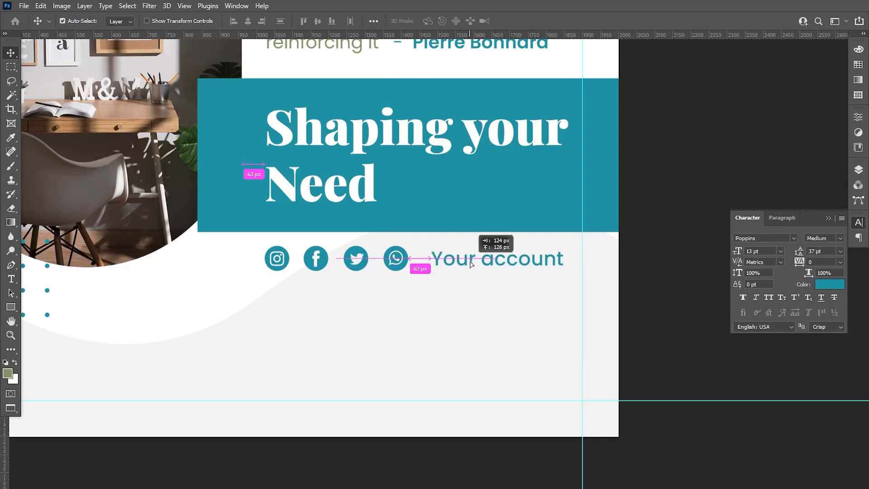
# - Add the text "#homedecor" in the lower-left area of the canvas, just above the bottom margin guide
pyautogui.moveTo(218, 326); pyautogui.dragTo(350, 312)
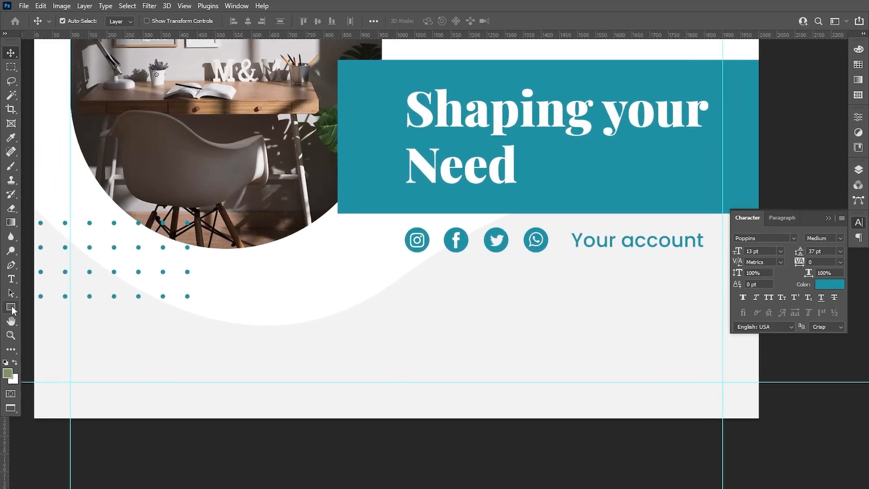
pyautogui.click(11, 279)
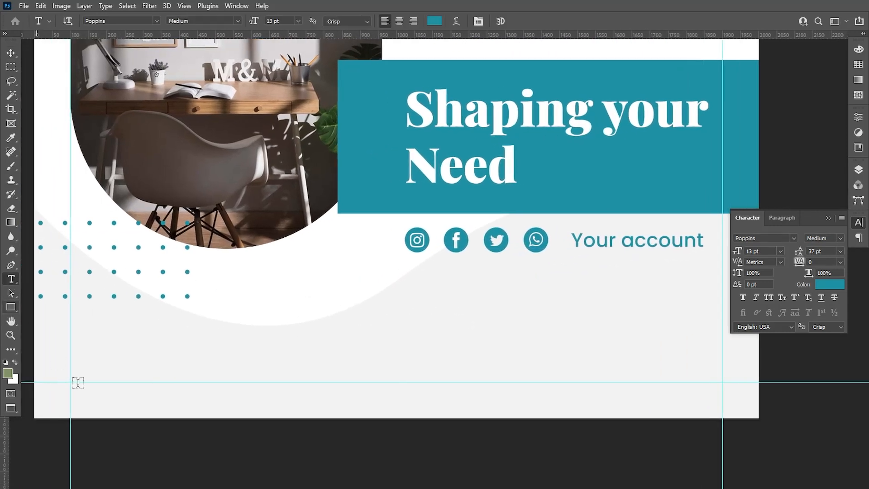
pyautogui.click(155, 372)
pyautogui.write('H')
pyautogui.press('BackSpace')
pyautogui.write('#')
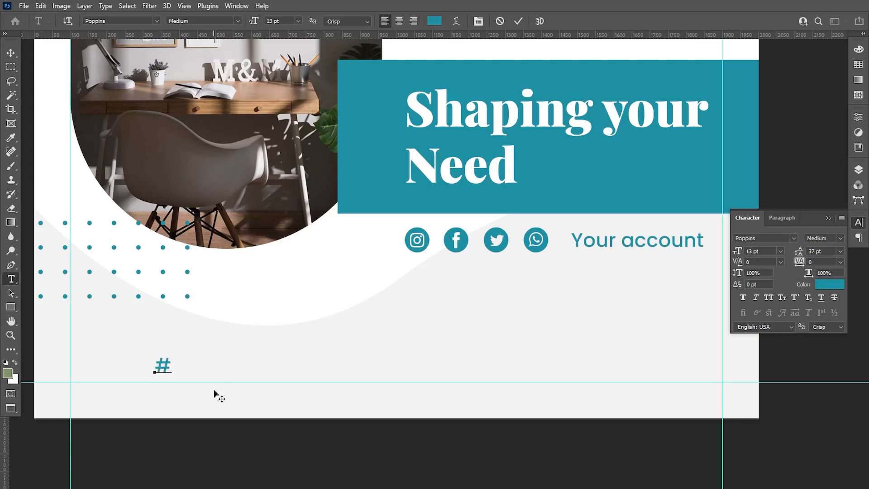
pyautogui.write('homedecor')
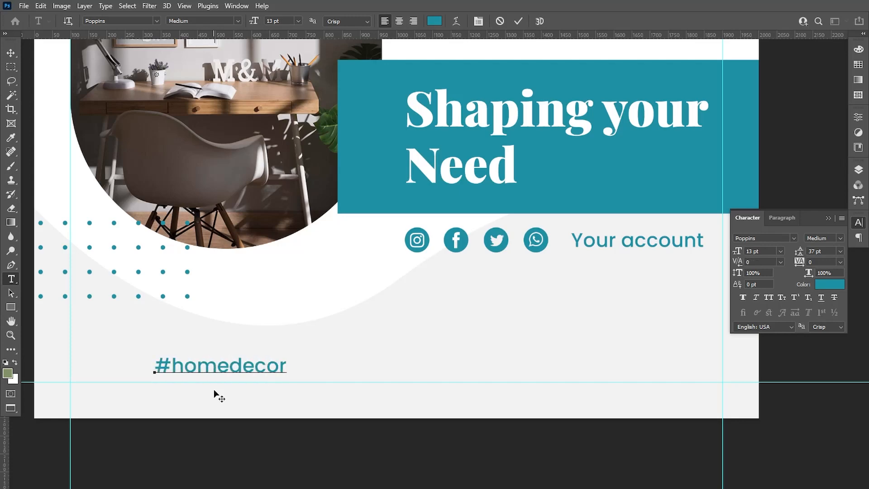
# - Set the "#homedecor" text to Playfair Display Black at 25 pt and move it against the left margin guide
pyautogui.moveTo(157, 366); pyautogui.dragTo(303, 365)
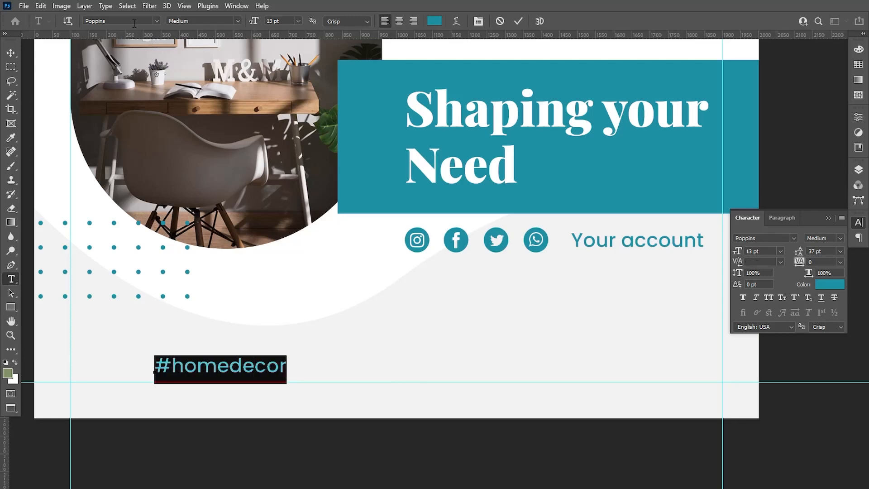
pyautogui.click(134, 21)
pyautogui.write('play')
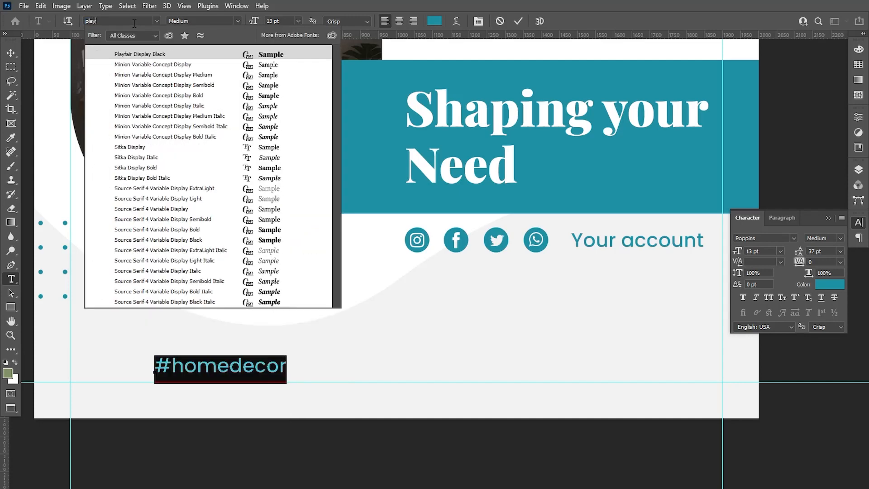
pyautogui.press('Return')
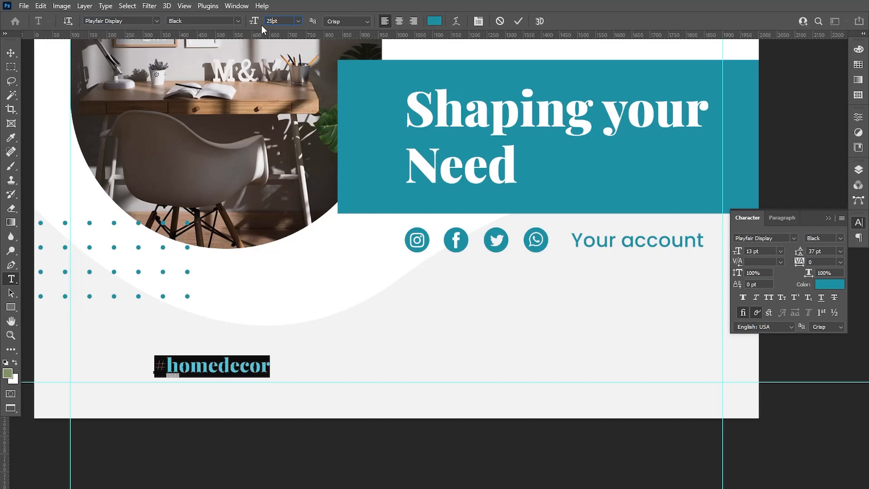
pyautogui.press('Return')
pyautogui.click(8, 51)
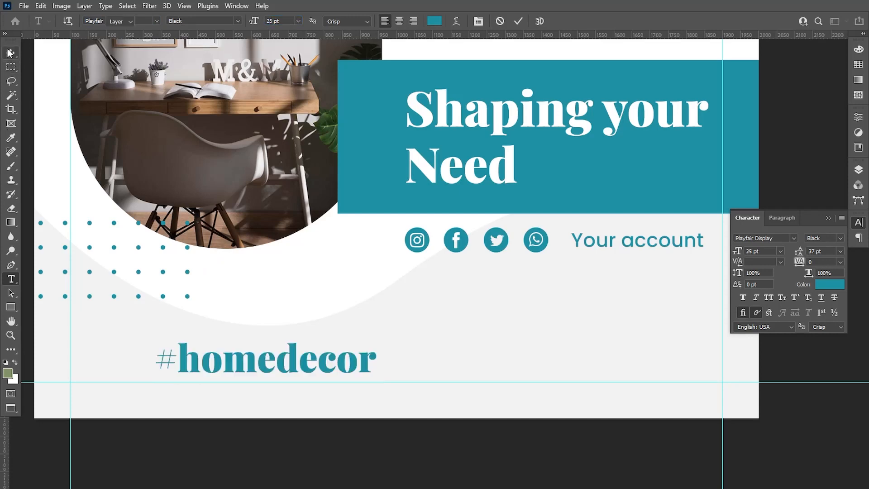
pyautogui.moveTo(231, 361); pyautogui.dragTo(145, 361)
# - Draw a rectangle about 368 by 115 px below "Your account" and round its corners to 57 px
pyautogui.scroll(-2, 354, 375)
pyautogui.moveTo(455, 372); pyautogui.dragTo(371, 351)
pyautogui.scroll(3, 440, 331)
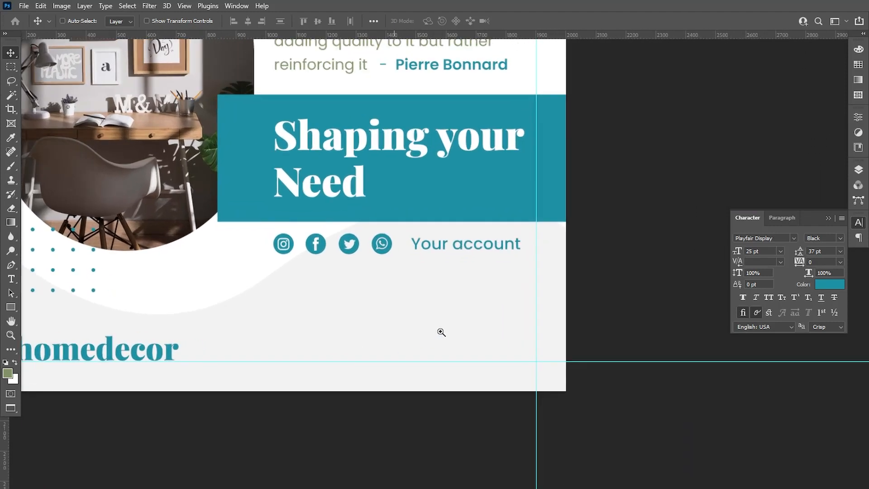
pyautogui.moveTo(441, 332); pyautogui.dragTo(458, 326)
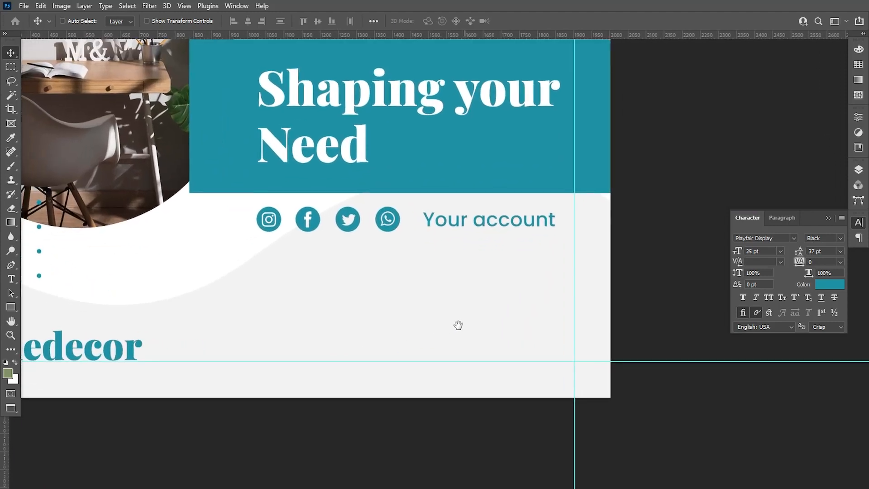
pyautogui.click(11, 307)
pyautogui.moveTo(409, 270); pyautogui.dragTo(542, 311)
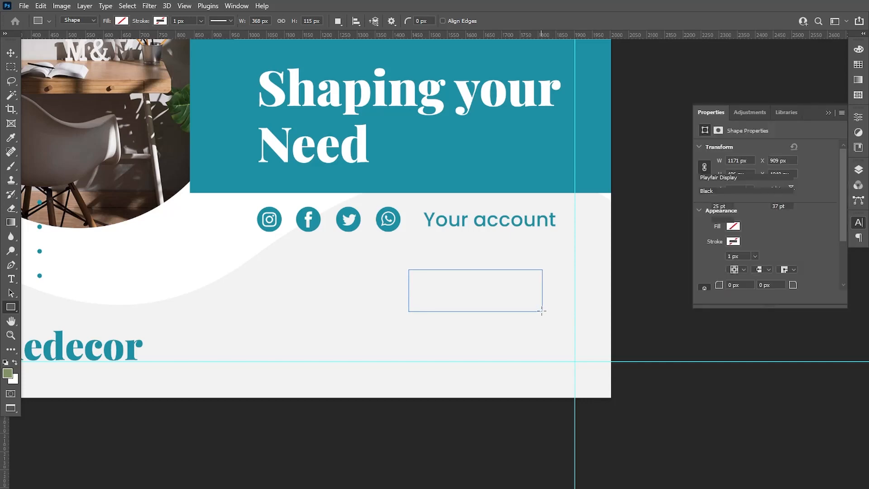
pyautogui.moveTo(531, 282); pyautogui.dragTo(485, 297)
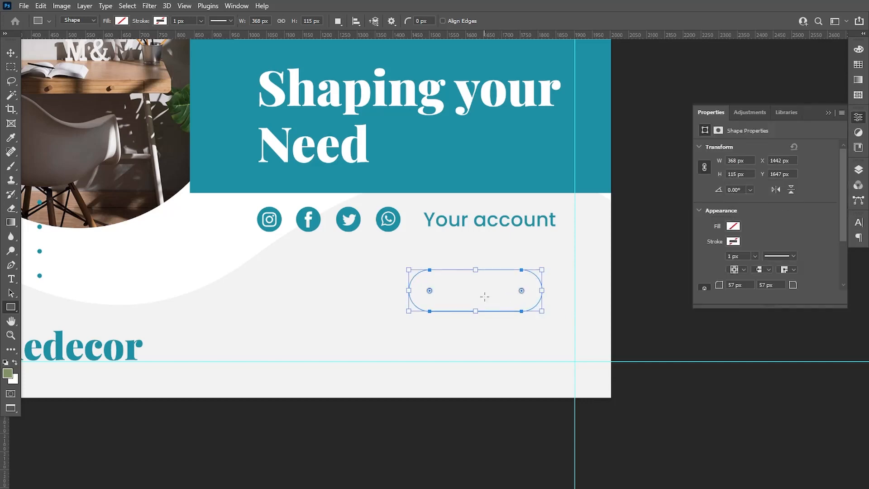
# - Fill the rounded rectangle with the recently used olive green
pyautogui.click(734, 227)
pyautogui.click(732, 285)
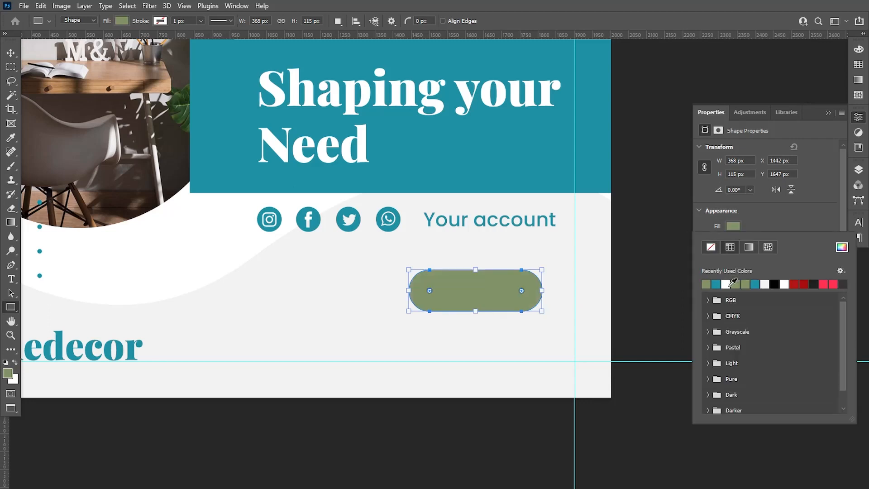
pyautogui.click(11, 52)
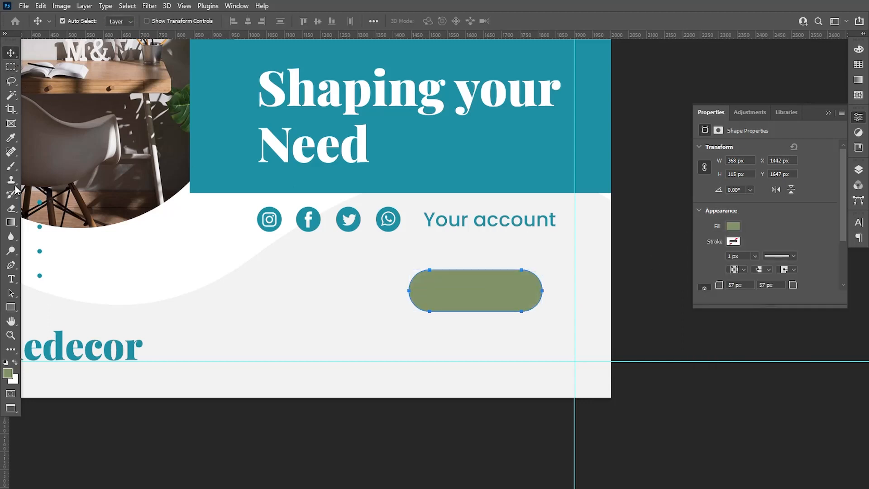
# - Add the text "Book Now" in the grey area beside the green rounded rectangle
pyautogui.click(10, 279)
pyautogui.click(312, 320)
pyautogui.write('Boo')
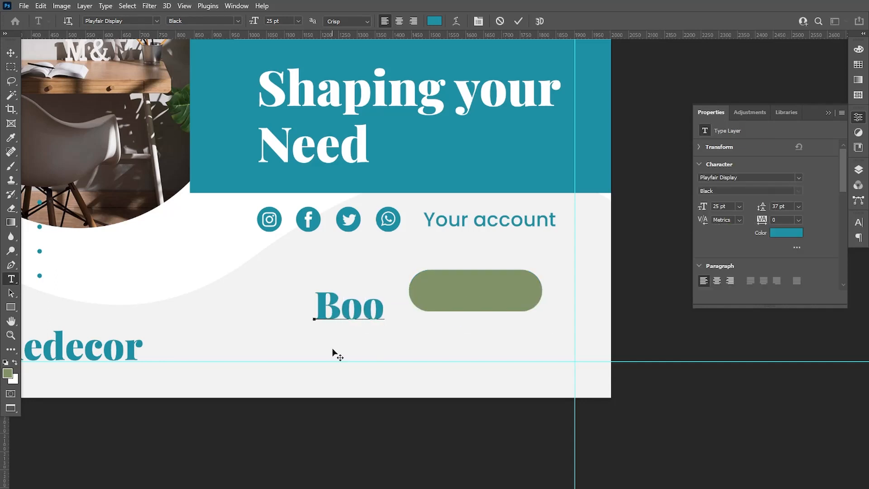
pyautogui.write('k Now')
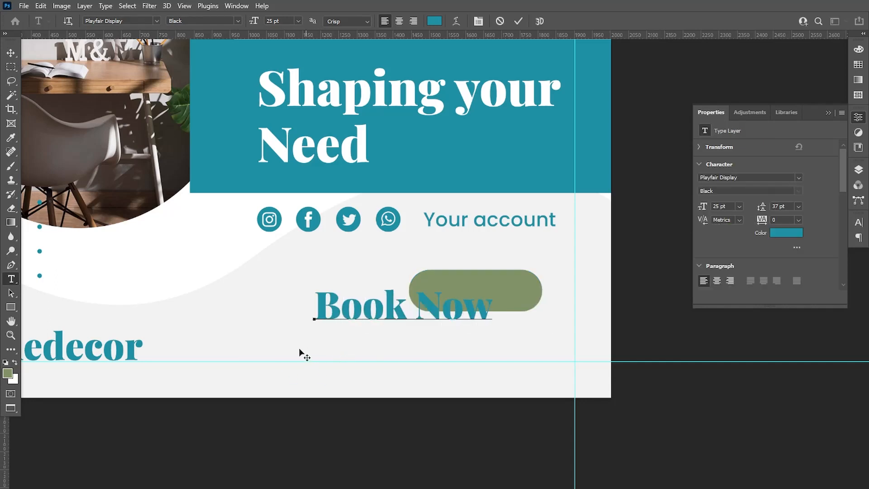
# - Set the "Book Now" text to Poppins Medium at 11 pt and centre it on the green rounded rectangle
pyautogui.moveTo(319, 311); pyautogui.dragTo(489, 296)
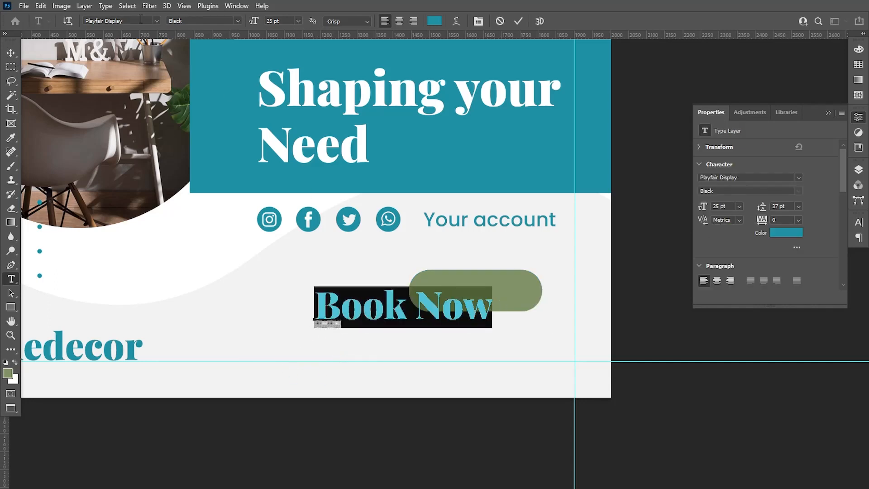
pyautogui.click(139, 20)
pyautogui.write('poppi')
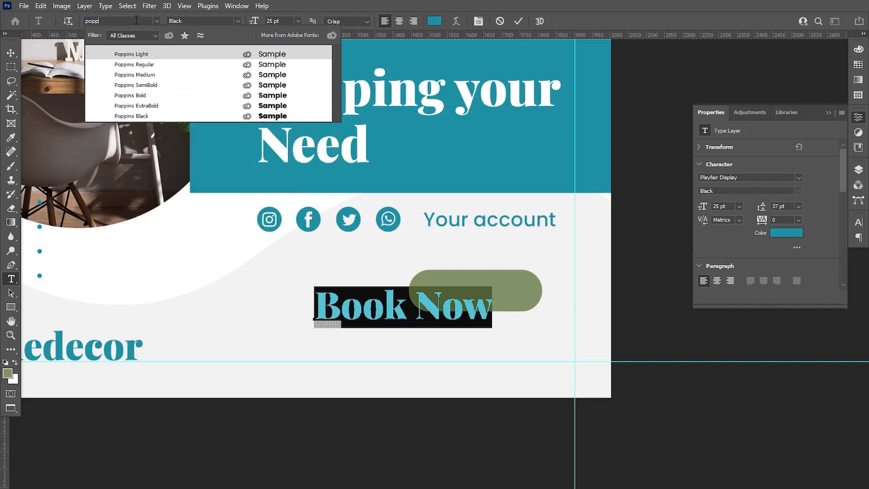
pyautogui.click(135, 75)
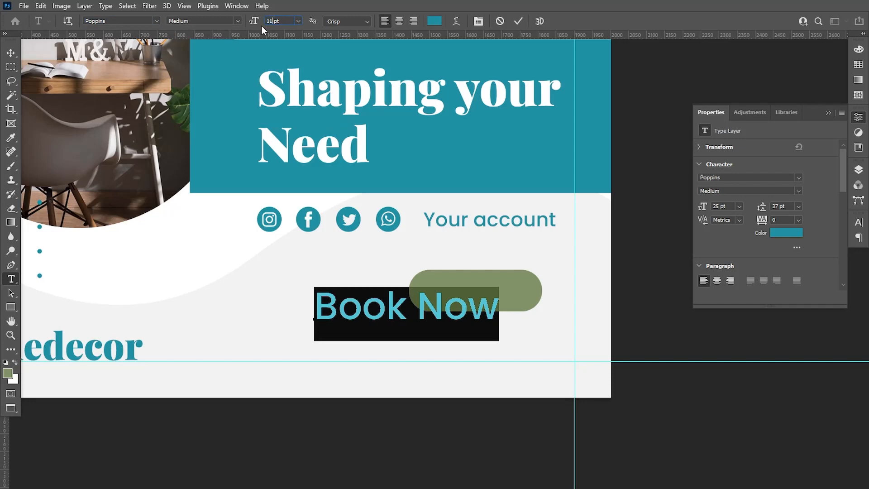
pyautogui.write('11')
pyautogui.press('Return')
pyautogui.click(11, 52)
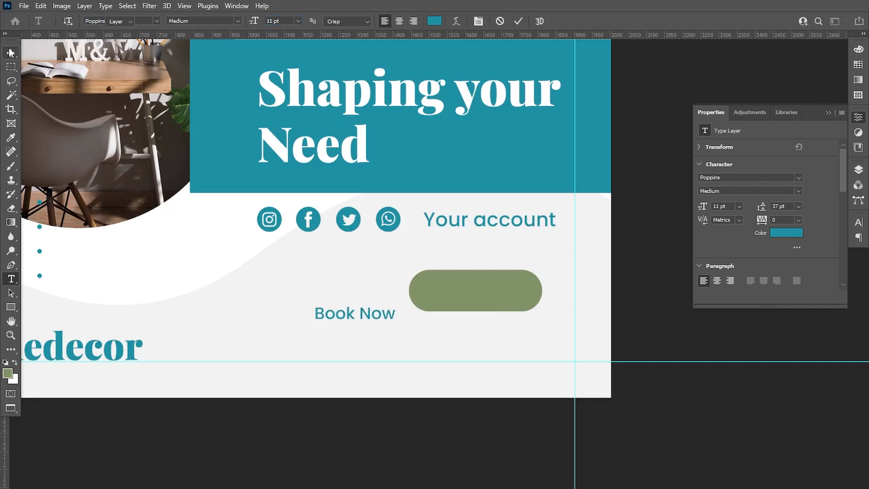
pyautogui.moveTo(367, 317); pyautogui.dragTo(488, 293)
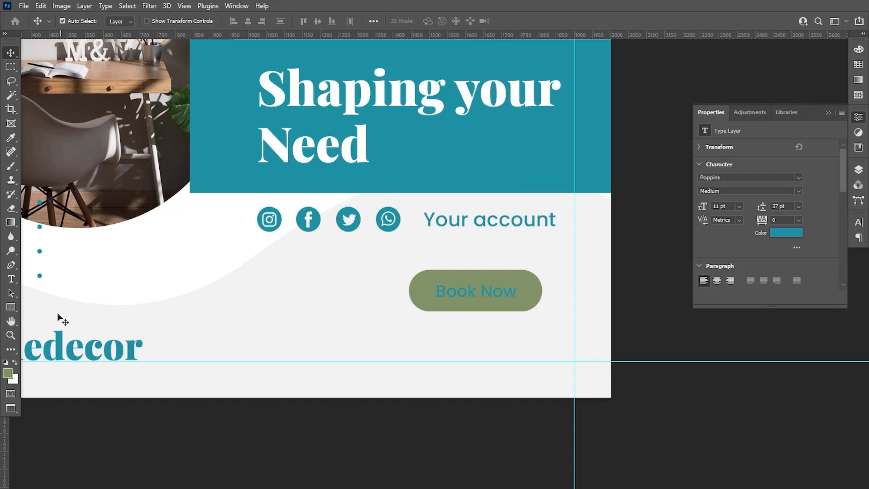
# - Recolour the "Book Now" text to white (ffffff)
pyautogui.click(11, 279)
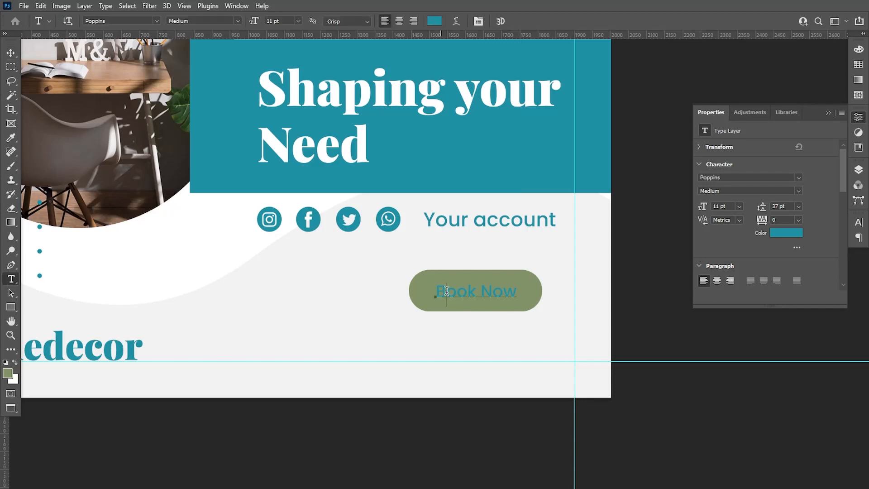
pyautogui.moveTo(447, 290); pyautogui.dragTo(518, 292)
pyautogui.moveTo(434, 295); pyautogui.dragTo(566, 293)
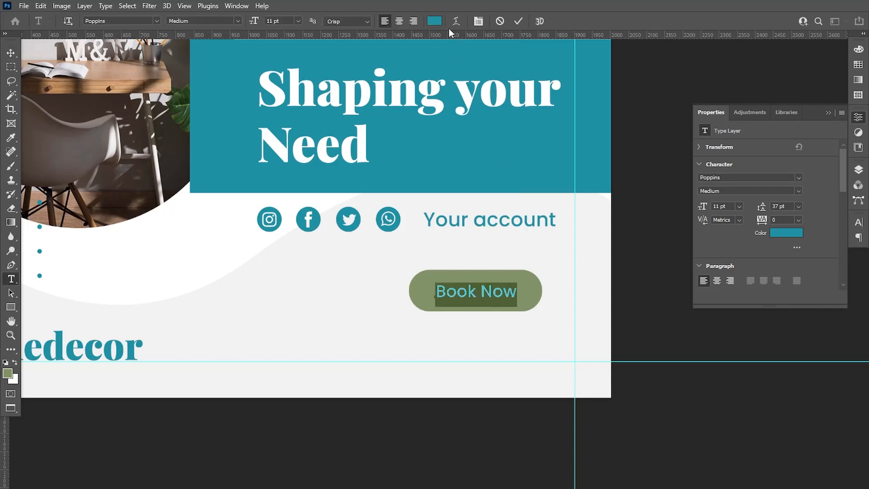
pyautogui.click(434, 21)
pyautogui.click(582, 269)
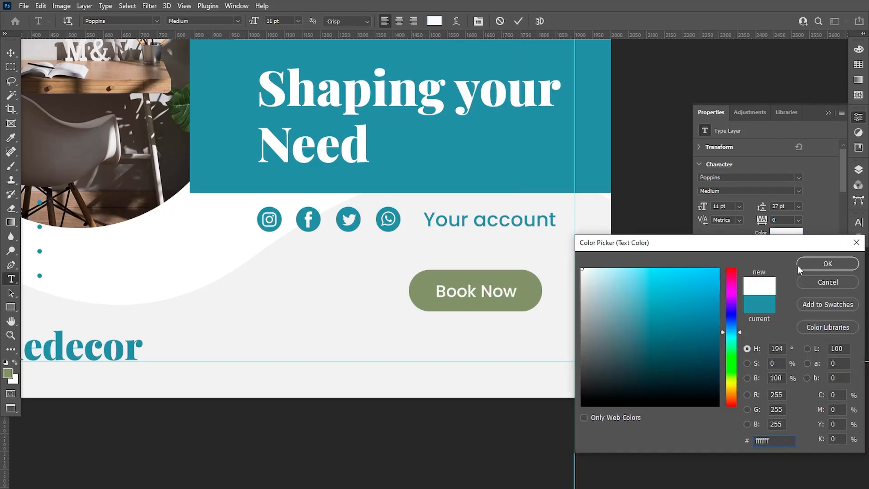
pyautogui.click(828, 263)
pyautogui.click(11, 53)
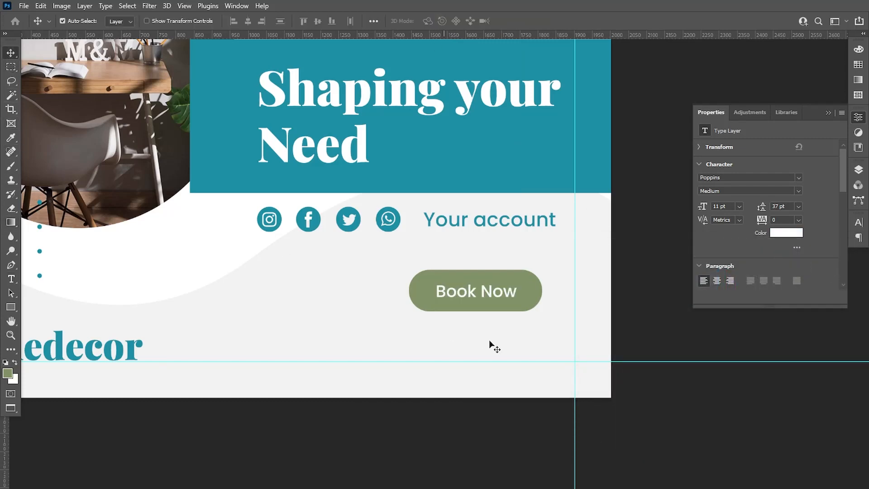
# - Select the "Book Now" text together with its green rounded rectangle and scale both down slightly about their centre
pyautogui.click(859, 169)
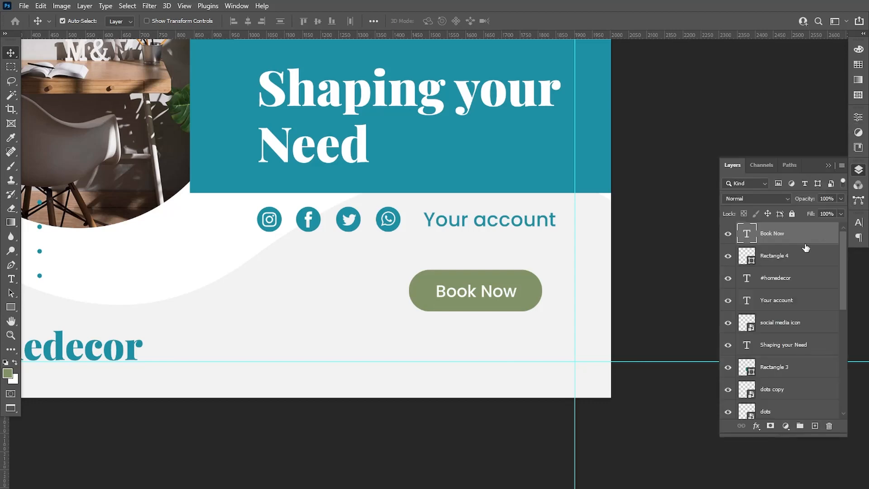
pyautogui.keyDown('ctrl'); pyautogui.click(796, 256); pyautogui.keyUp('ctrl')
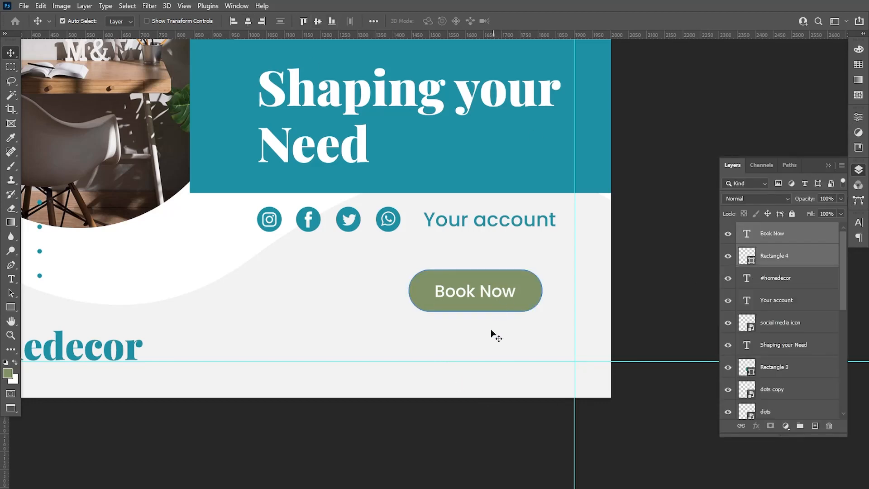
pyautogui.hotkey('ctrl', 't')
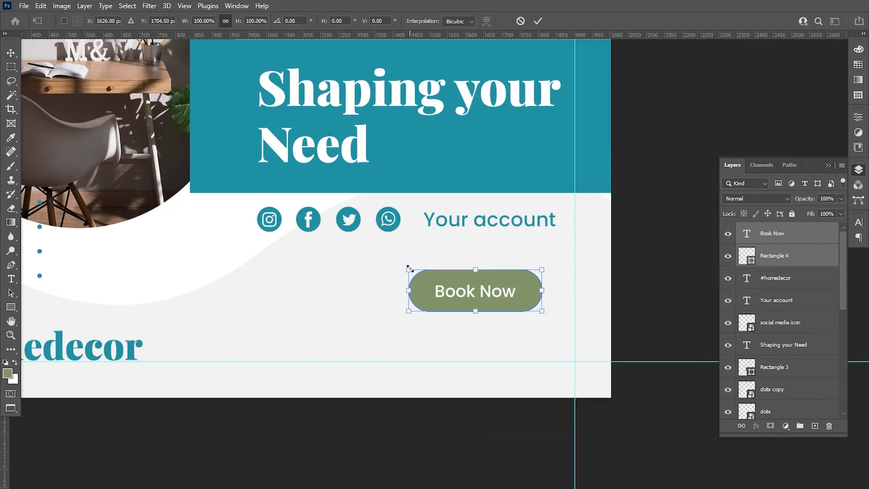
pyautogui.moveTo(410, 269)
pyautogui.mouseDown()
pyautogui.moveTo(426, 273)
pyautogui.moveTo(418, 272)
pyautogui.mouseUp()
pyautogui.click(538, 20)
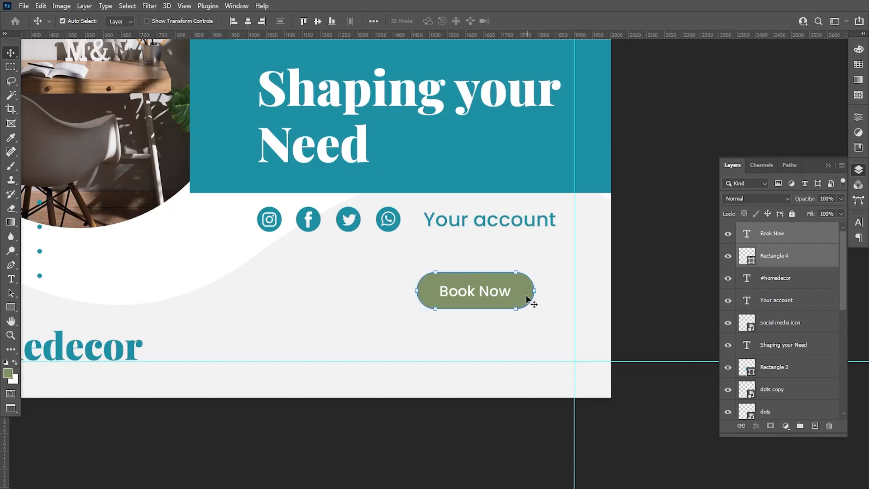
# - Move the "Book Now" button against the right vertical guide and nudge it slightly down
pyautogui.moveTo(521, 296); pyautogui.dragTo(556, 284)
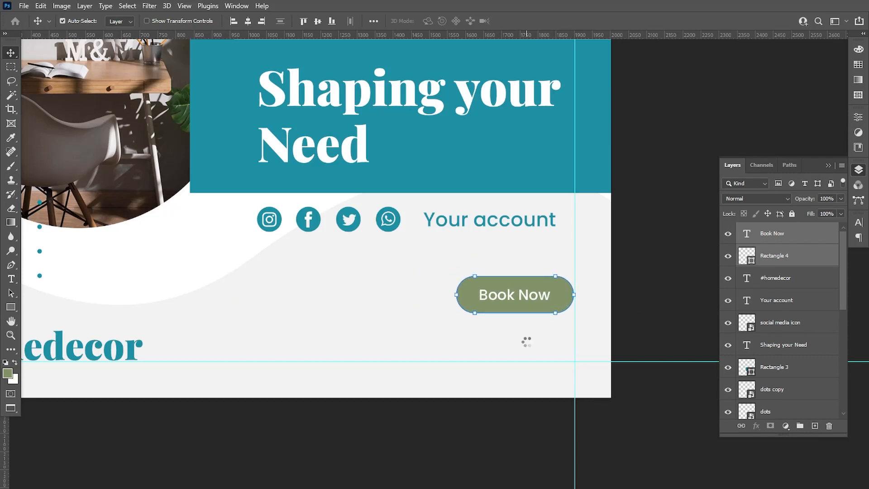
pyautogui.press('Down')
pyautogui.press('Down')
pyautogui.press('Down')
pyautogui.press('Down')
pyautogui.press('Down')
pyautogui.press('Down')
pyautogui.press('Down')
pyautogui.press('Down')
pyautogui.press('Down')
pyautogui.press('Down')
pyautogui.press('Down')
pyautogui.press('Down')
pyautogui.press('Down')
pyautogui.press('Down')
pyautogui.press('Down')
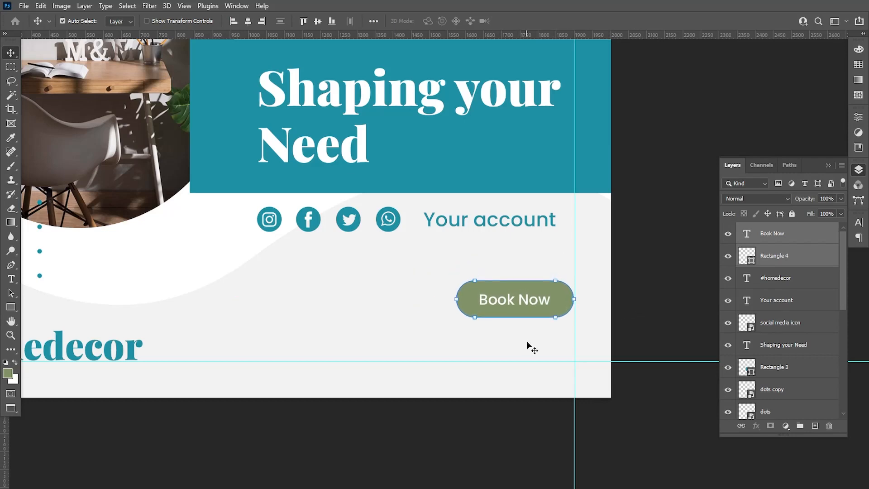
pyautogui.click(528, 344)
# - Add a text line with the phone number in the empty area below the social icons
pyautogui.click(11, 279)
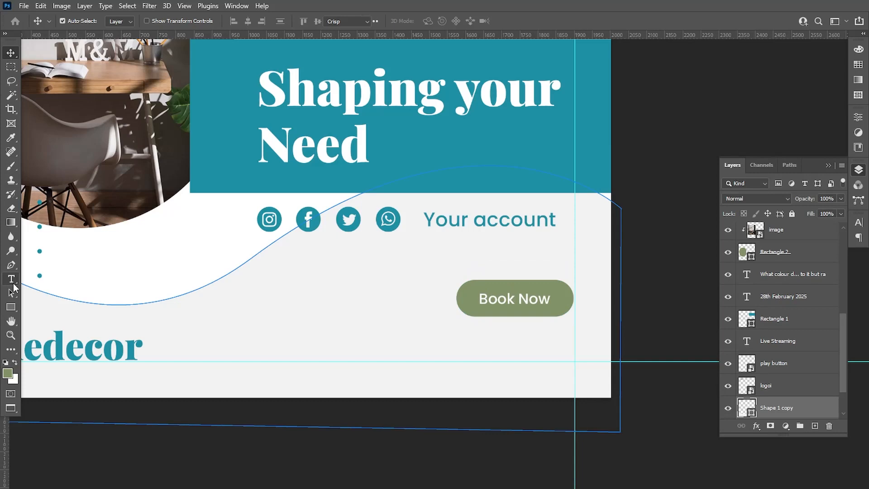
pyautogui.click(176, 269)
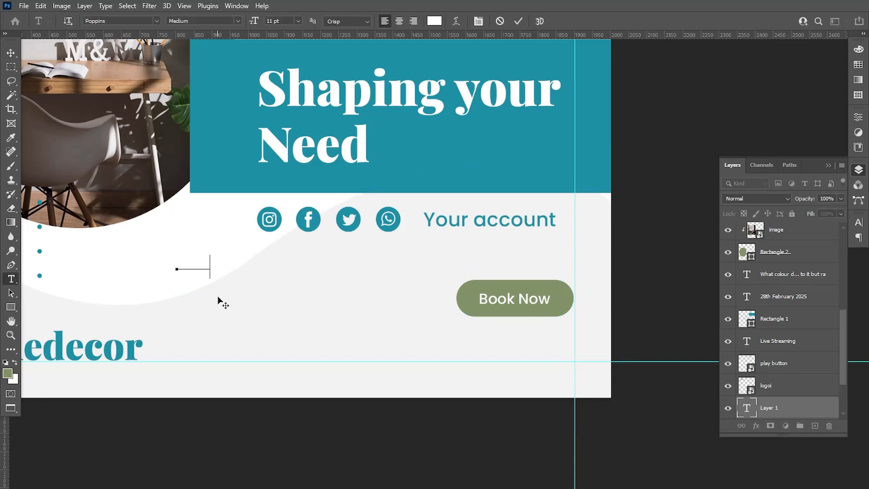
pyautogui.write('4 5678')
pyautogui.hotkey('ctrl', 'a')
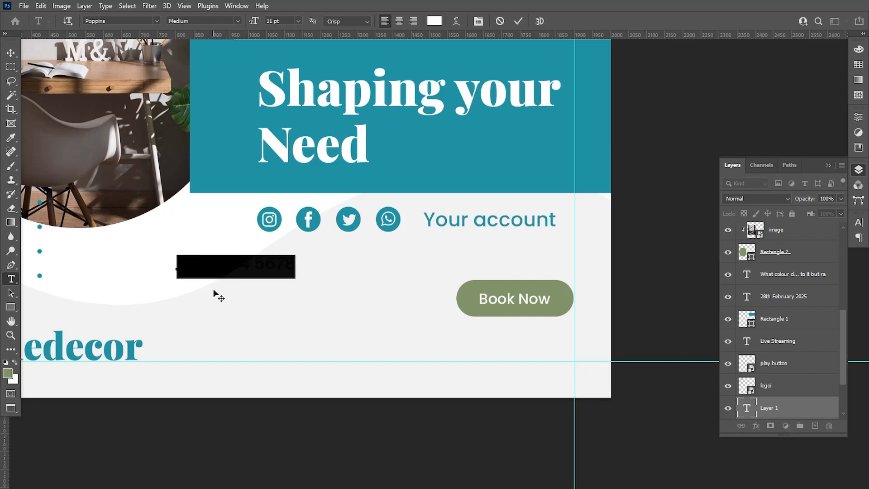
# - Set the phone number to Poppins Bold at 14 pt in the olive green sampled from the "Book Now" button
pyautogui.click(198, 22)
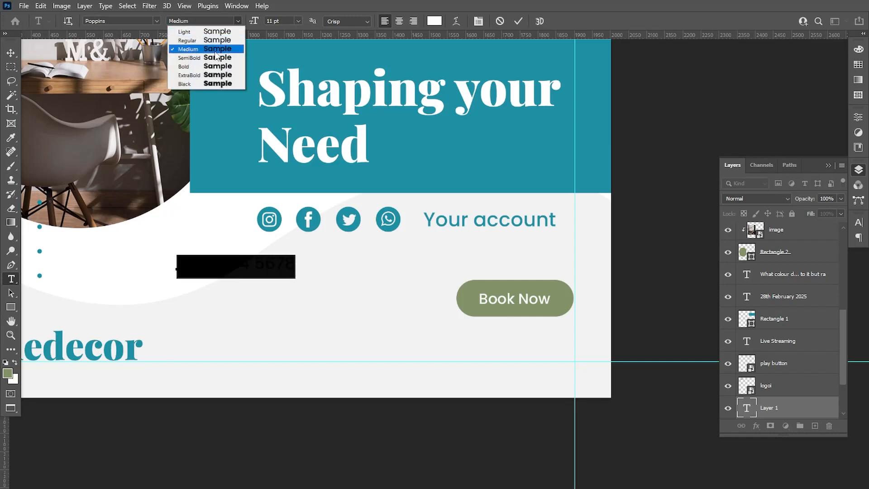
pyautogui.click(199, 68)
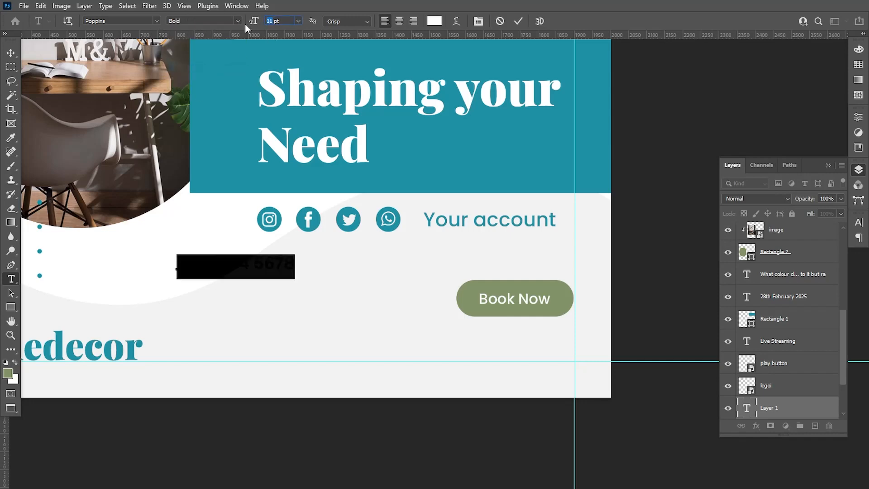
pyautogui.press('Return')
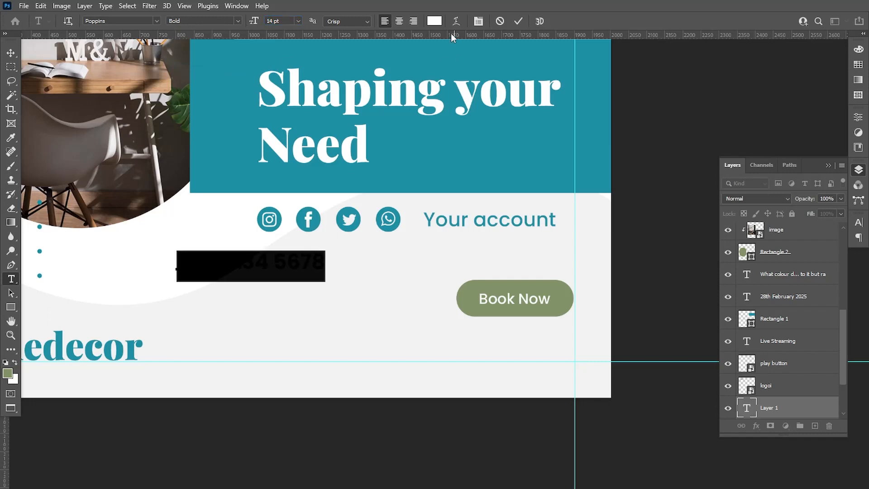
pyautogui.click(434, 21)
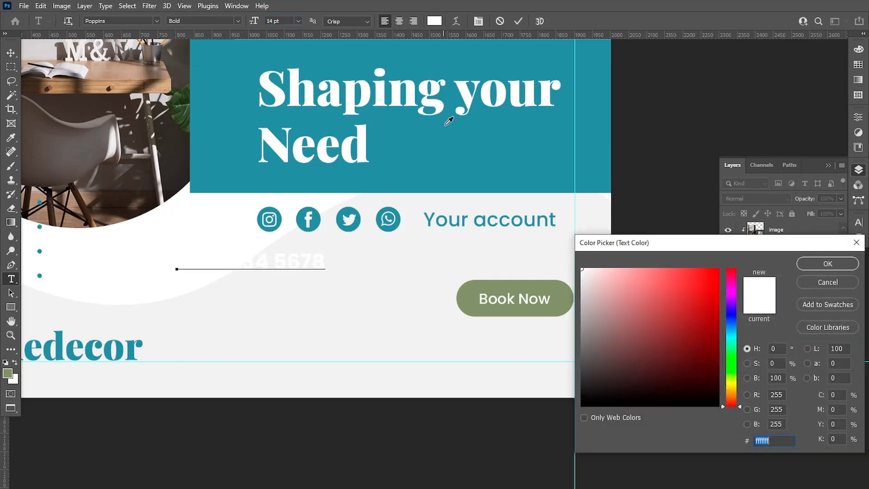
pyautogui.click(545, 280)
pyautogui.click(828, 264)
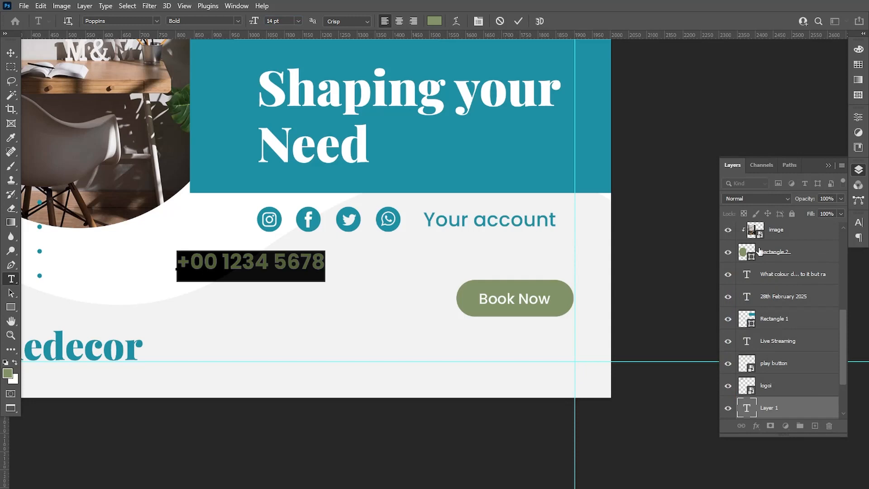
# - Place the phone number below the "Book Now" button, aligned to the right vertical guide and the lower horizontal guide
pyautogui.click(11, 52)
pyautogui.moveTo(236, 259); pyautogui.dragTo(492, 357)
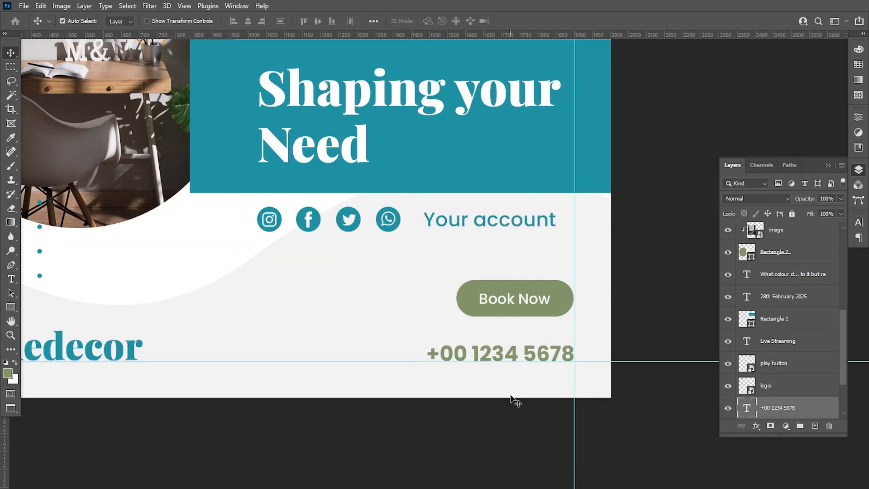
pyautogui.press('Up')
pyautogui.press('Up')
# - Select the "Book Now" text and its green rectangle and move them down closer to the phone number
pyautogui.scroll(8, 823, 308)
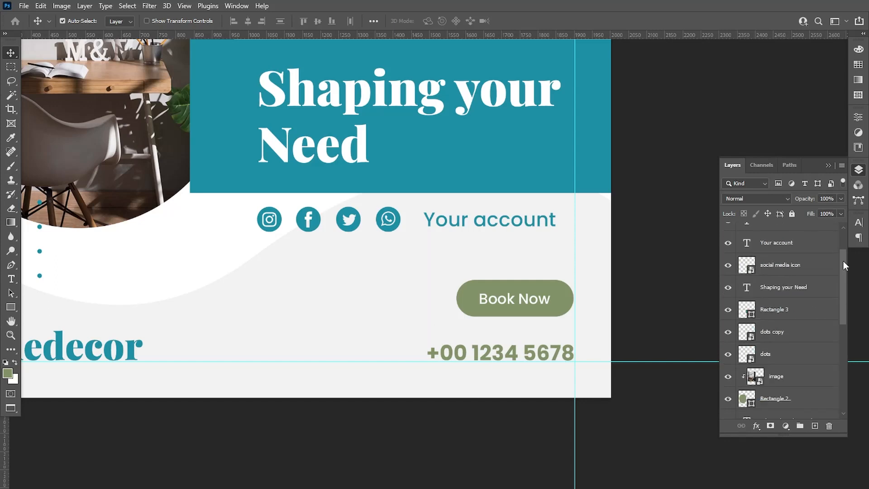
pyautogui.click(785, 242)
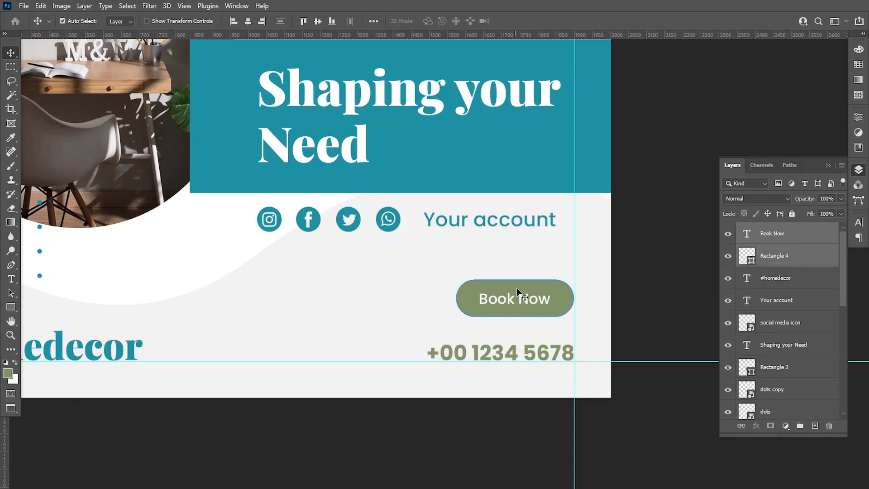
pyautogui.moveTo(520, 288); pyautogui.dragTo(523, 297)
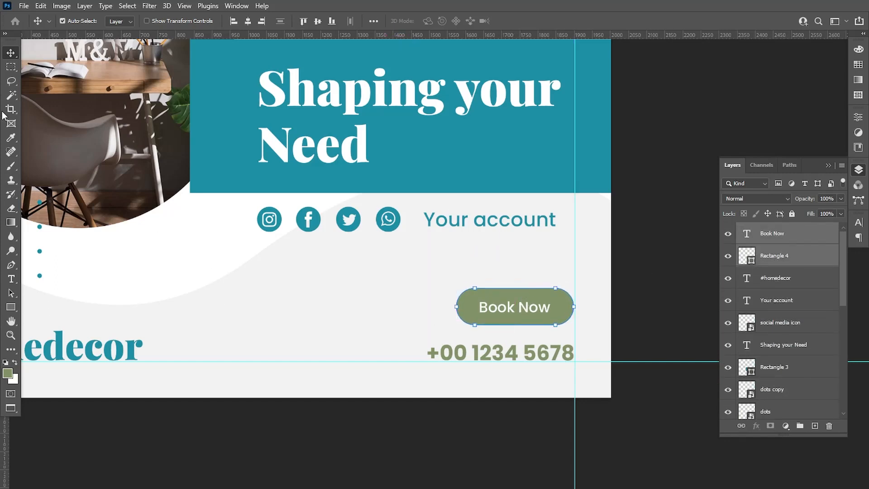
# - Scale the "Book Now" button up slightly, keeping its right edge on the vertical guide
pyautogui.moveTo(406, 266); pyautogui.dragTo(416, 357)
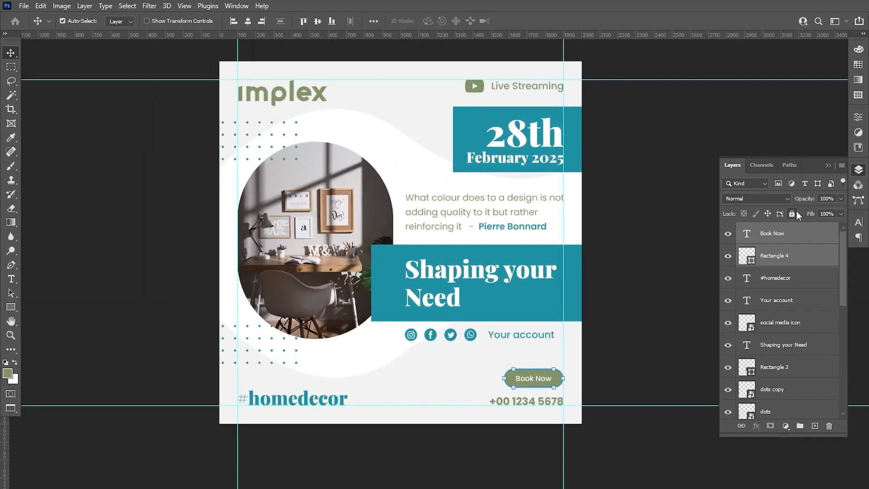
pyautogui.click(829, 166)
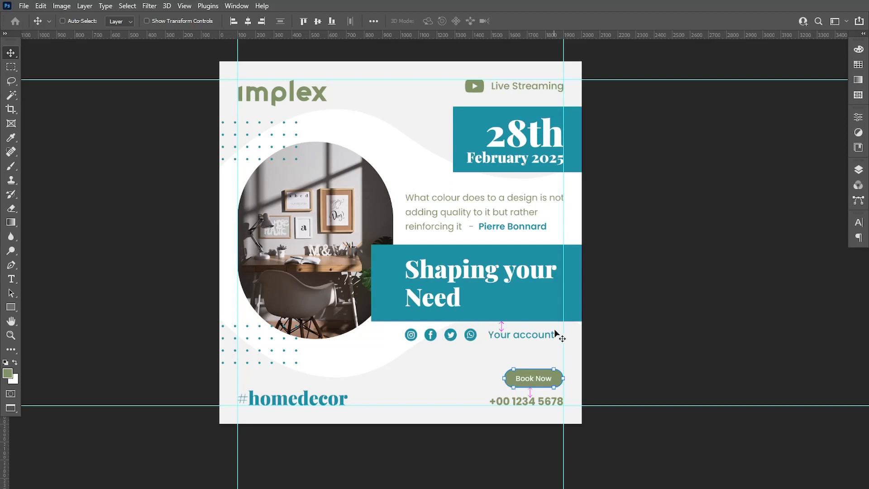
pyautogui.hotkey('ctrl', 't')
pyautogui.moveTo(502, 368); pyautogui.dragTo(495, 365)
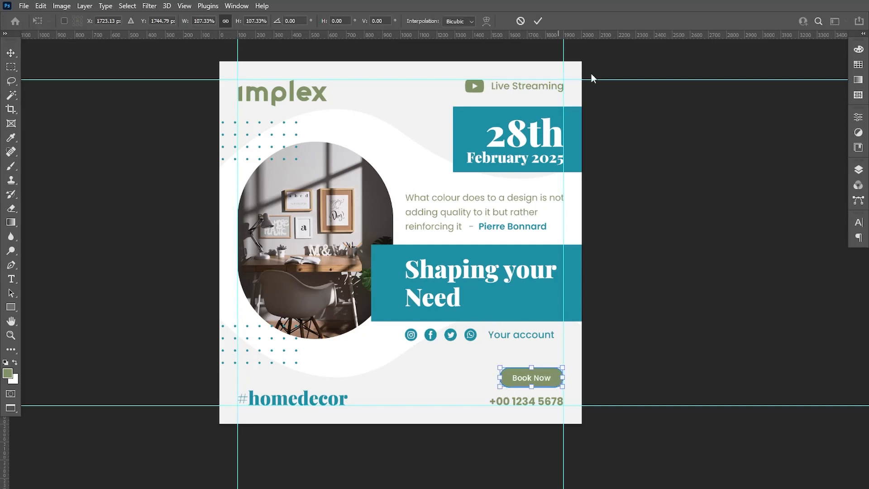
pyautogui.click(538, 21)
# - Hide the rulers around the canvas
pyautogui.click(185, 6)
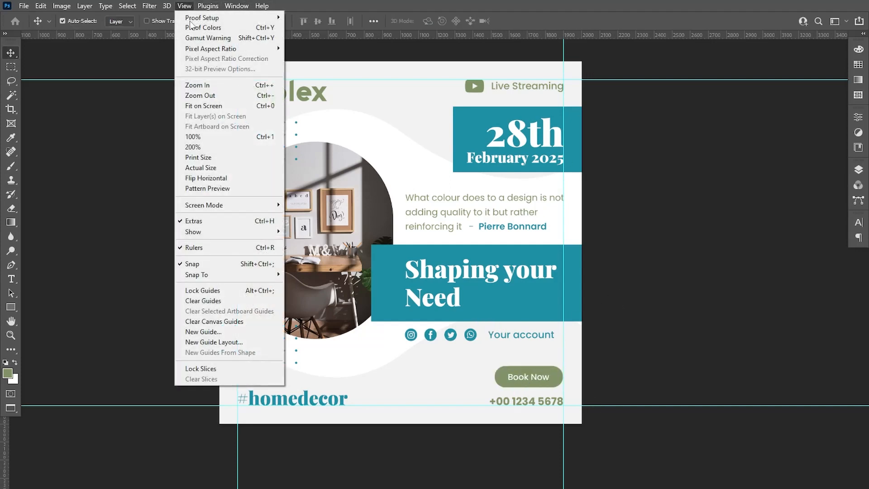
pyautogui.click(195, 248)
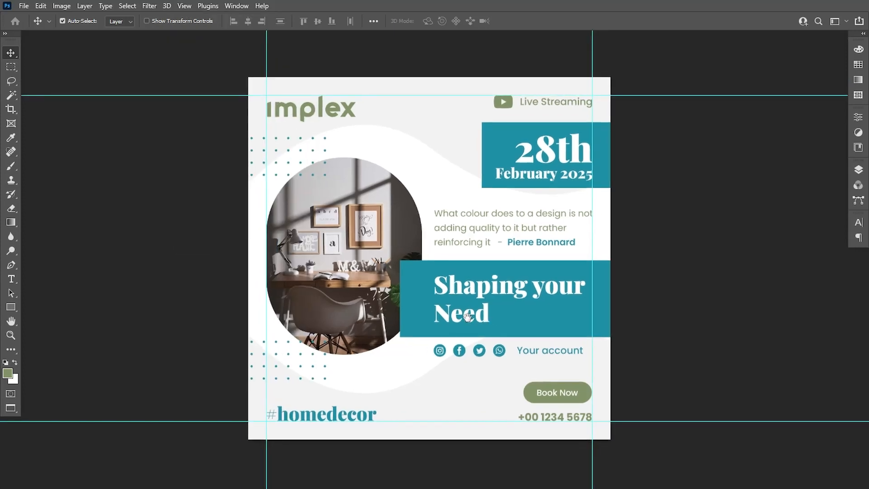